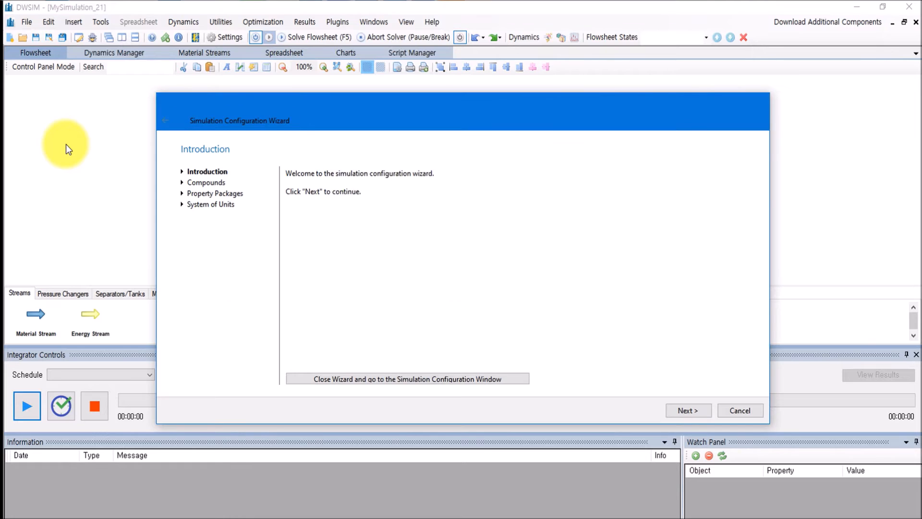
Find the xylene compounds in the configuration wizard and add P-xylene, M-xylene and O-xylene to the simulation
click(690, 413)
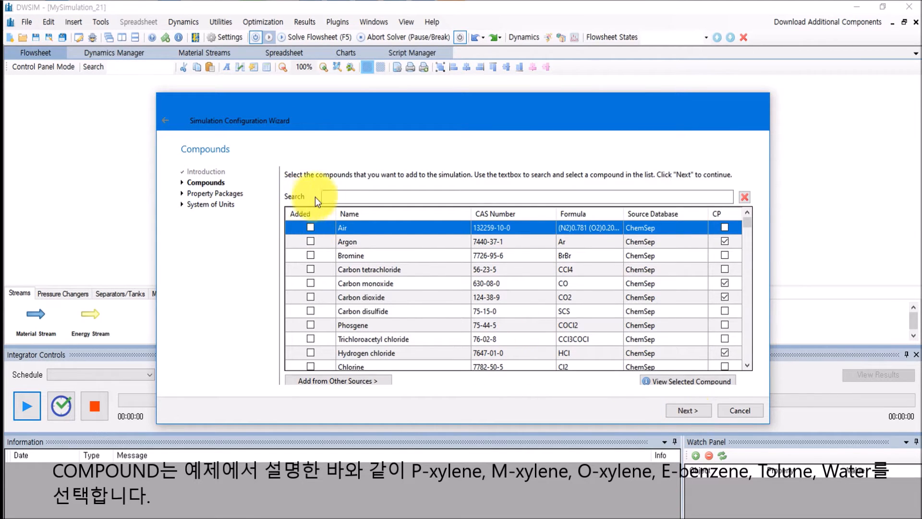
click(330, 196)
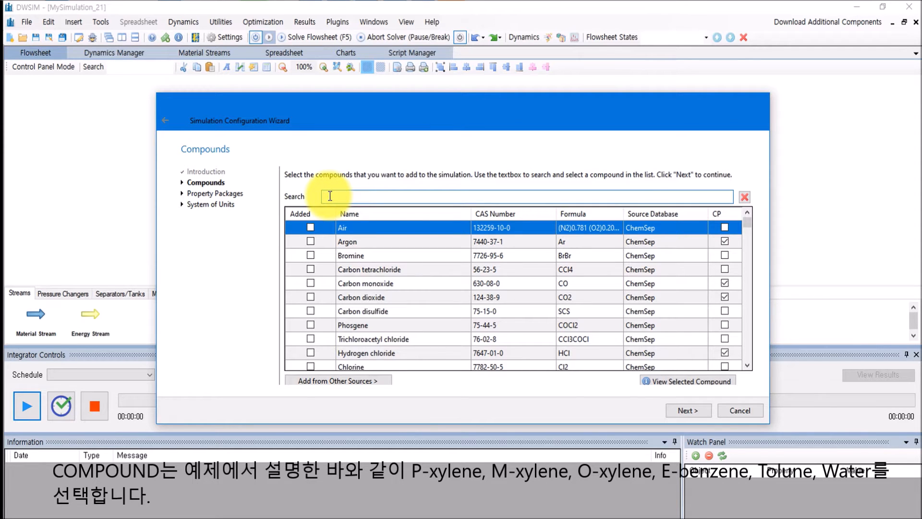
text(xylene)
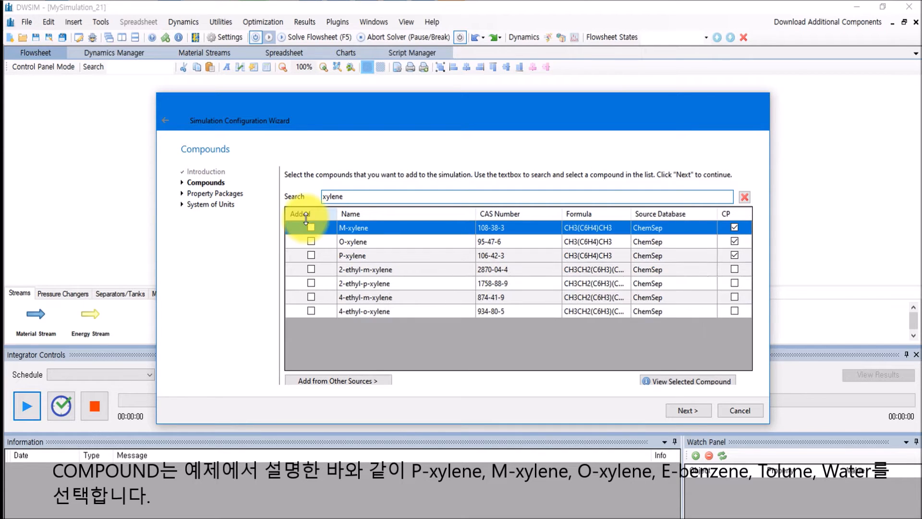
click(310, 255)
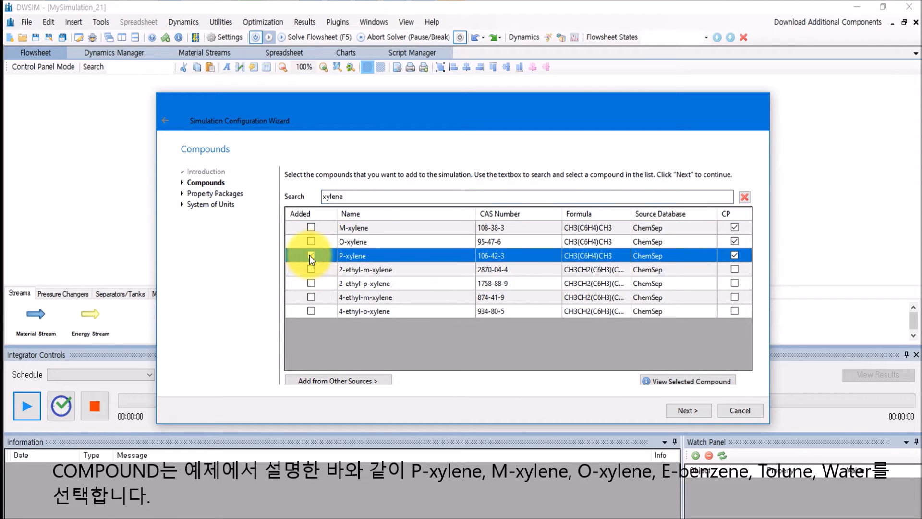
click(310, 227)
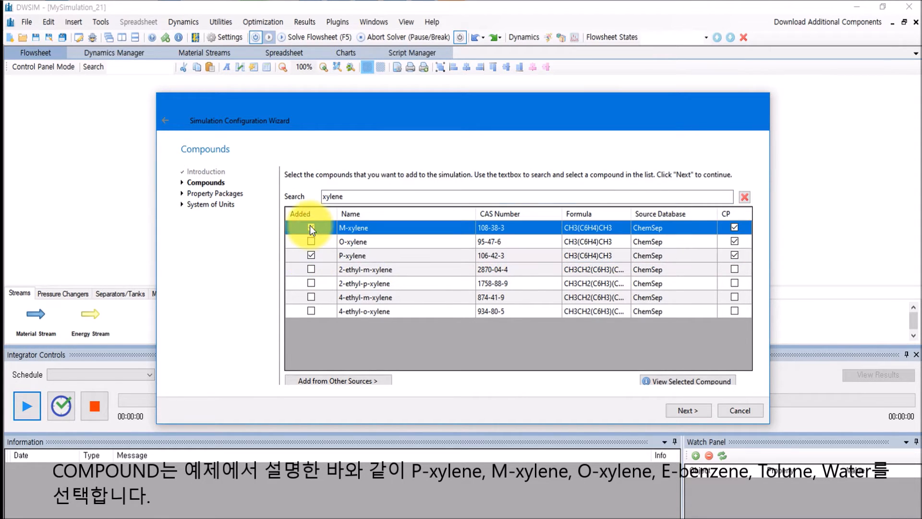
click(311, 242)
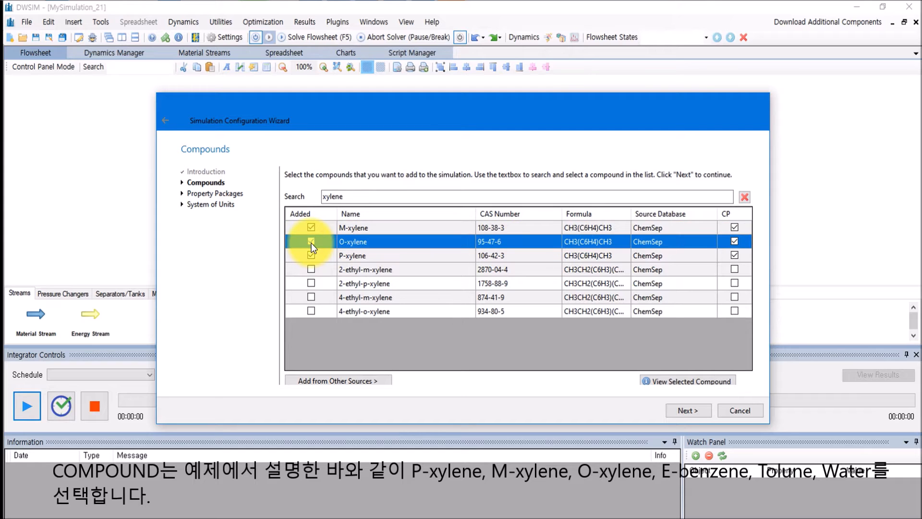
Search the compound list for benzene and add Ethylbenzene to the simulation
drag(355, 197, 306, 194)
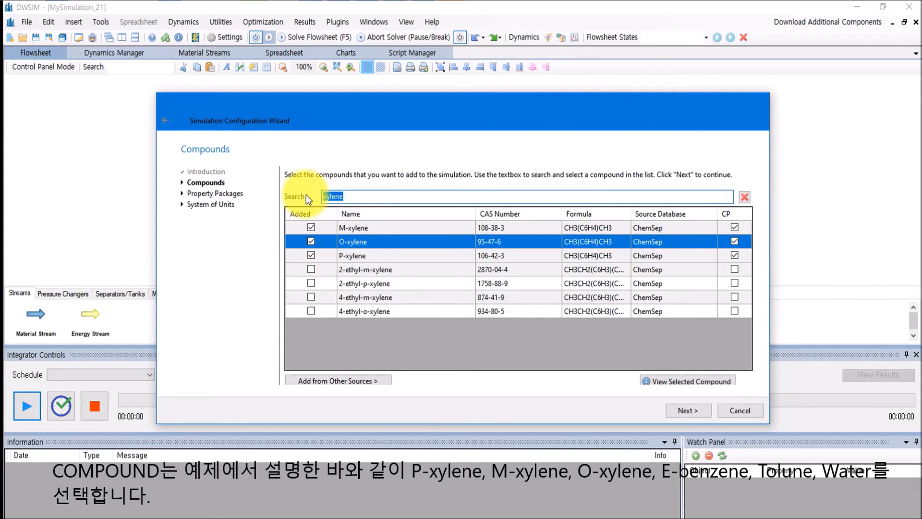
text(ben)
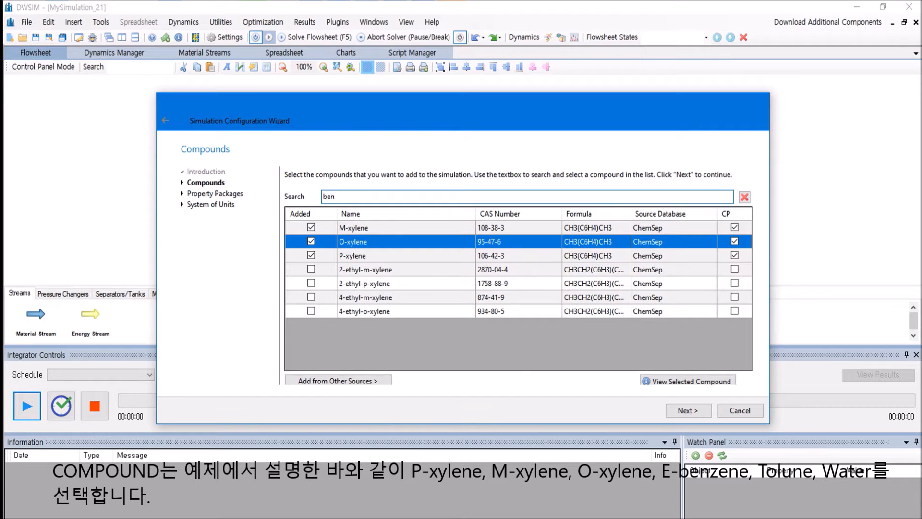
text(zene)
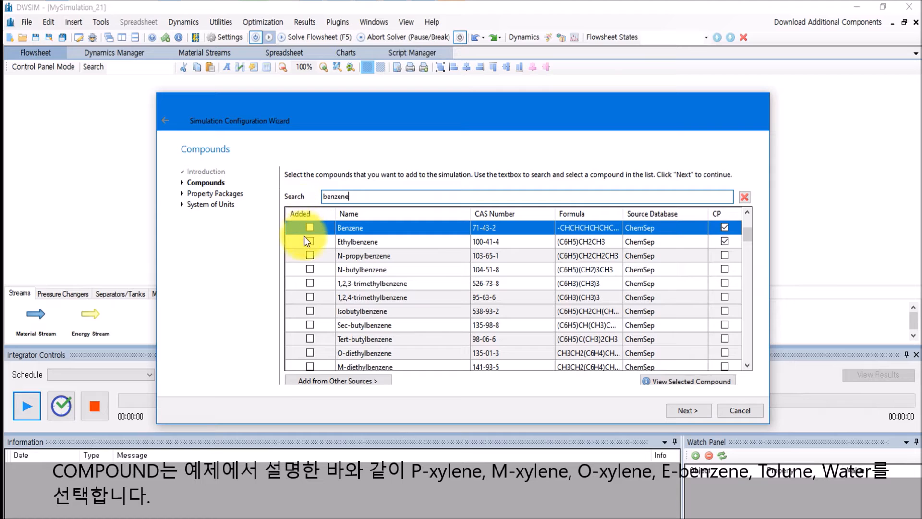
click(309, 243)
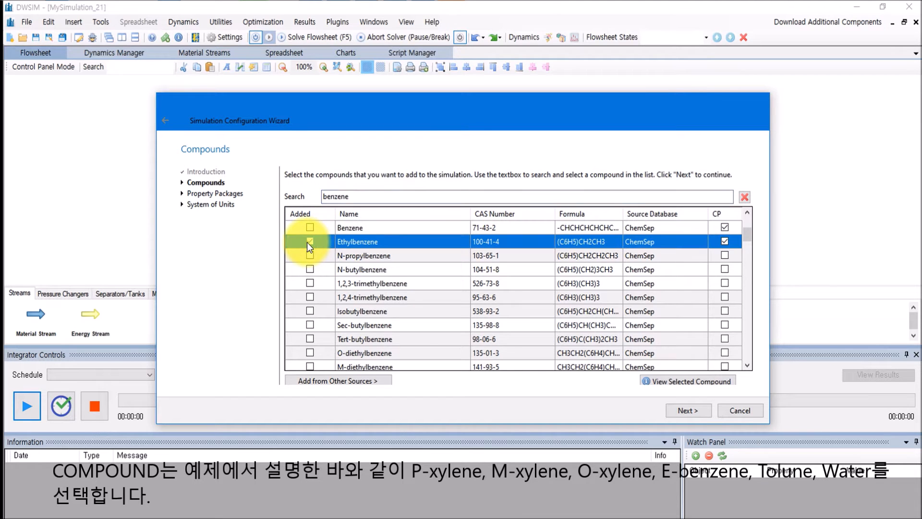
Search for and add Toluene and Water to the simulation compounds
drag(349, 196, 306, 196)
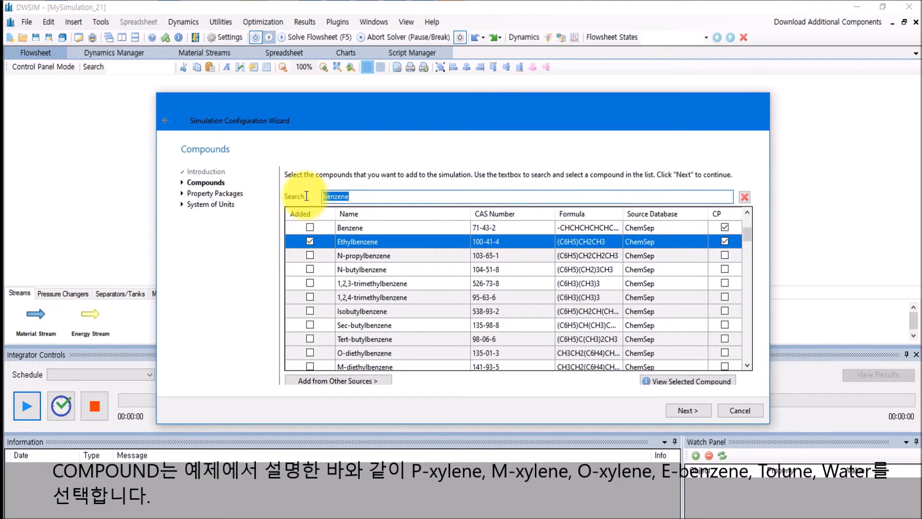
text(tol)
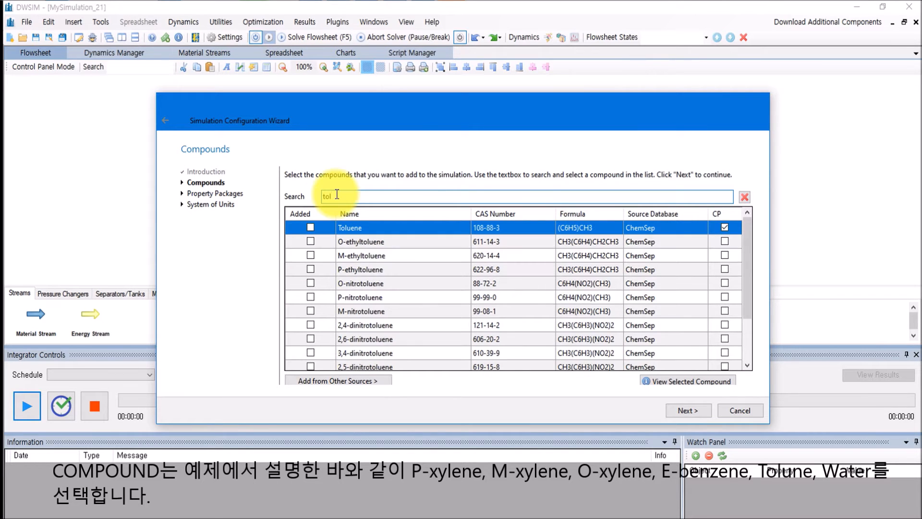
click(311, 227)
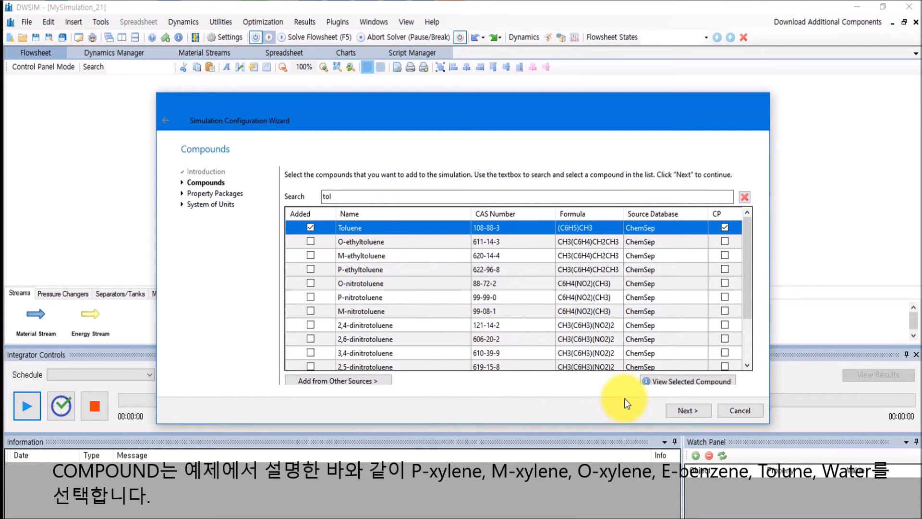
double_click(316, 196)
text(water)
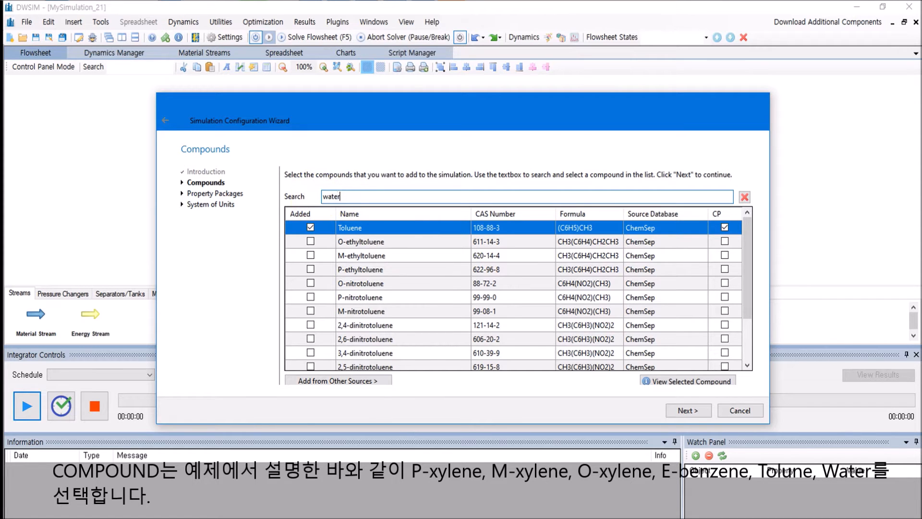
click(312, 228)
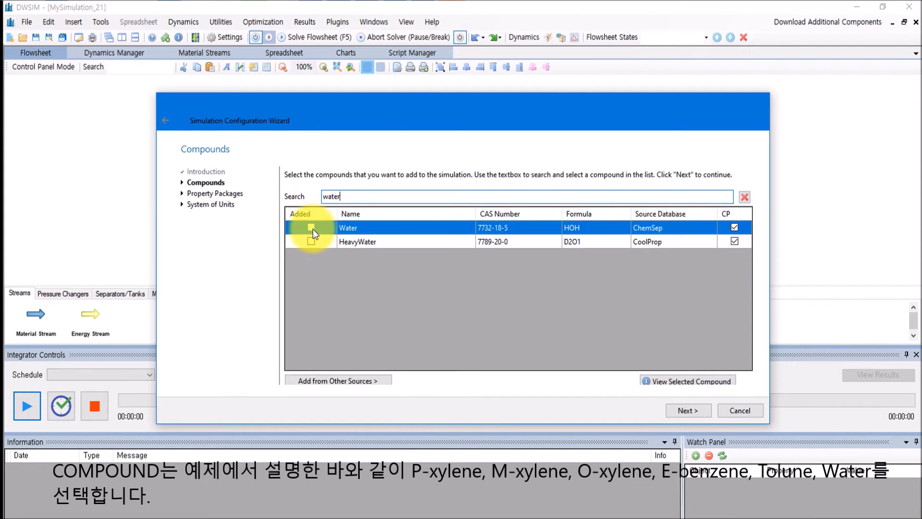
Add the Peng-Robinson (PR) and Steam Tables (IAPWS-IF97) property packages to the simulation
click(702, 408)
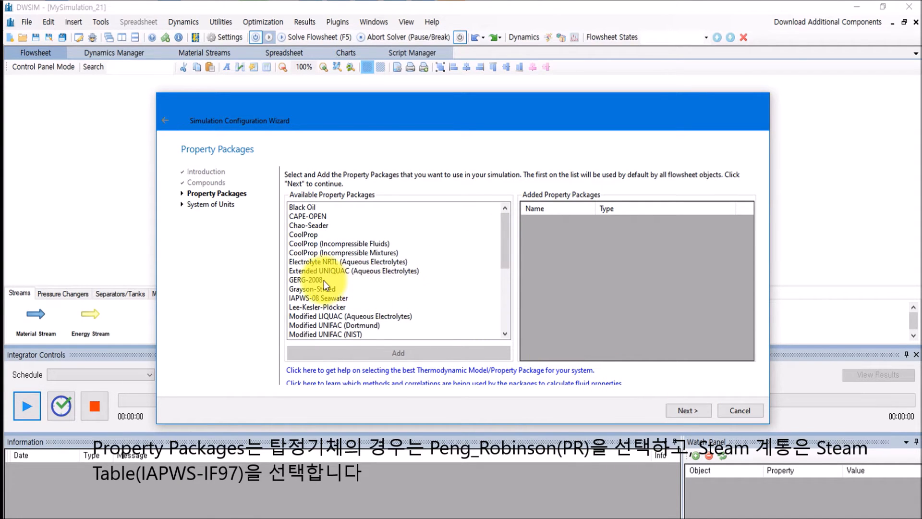
drag(507, 242, 505, 269)
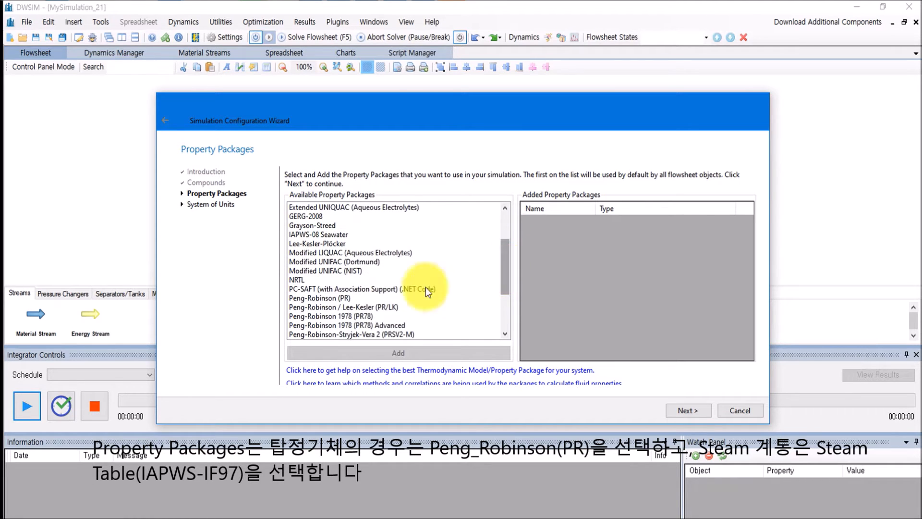
double_click(328, 298)
drag(509, 261, 507, 288)
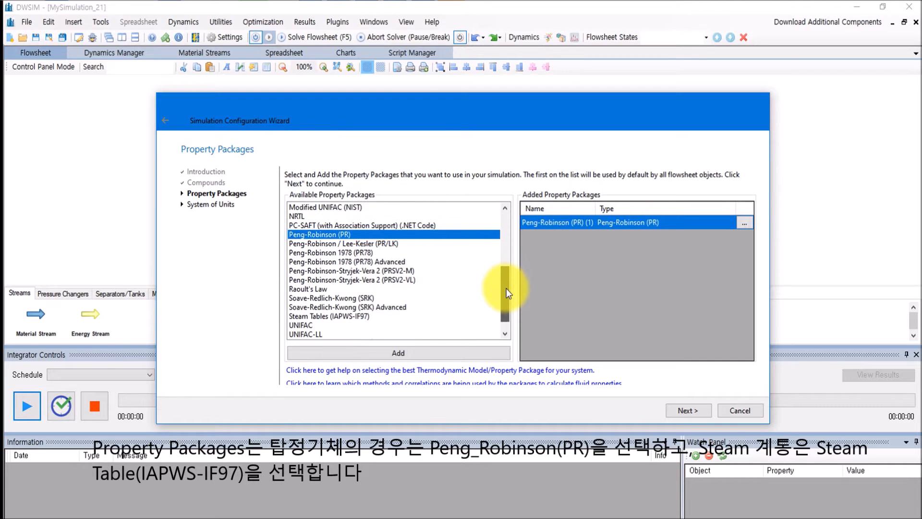
double_click(348, 317)
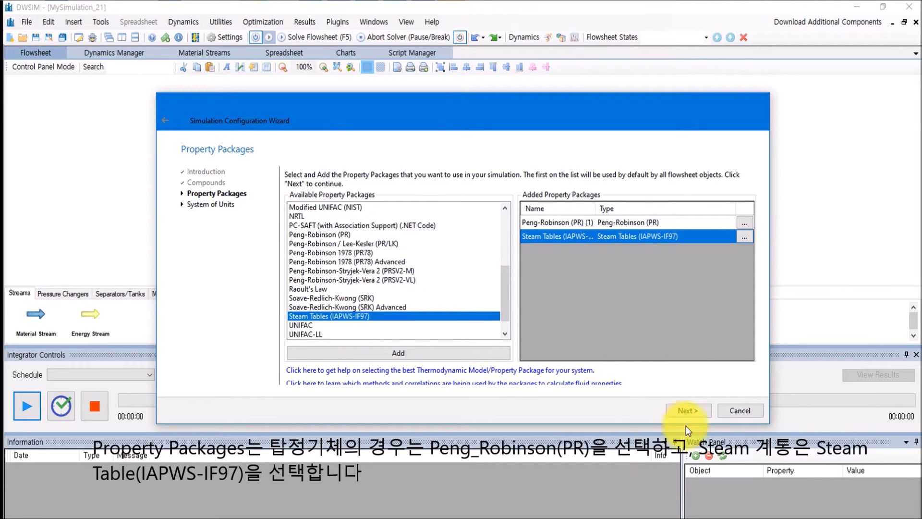
Set the system of units to MKS and finish the simulation configuration
click(694, 409)
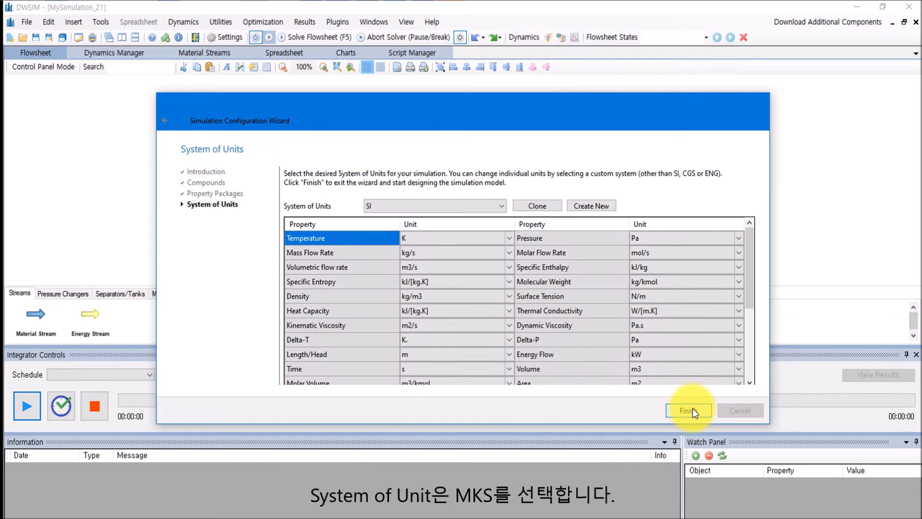
click(454, 206)
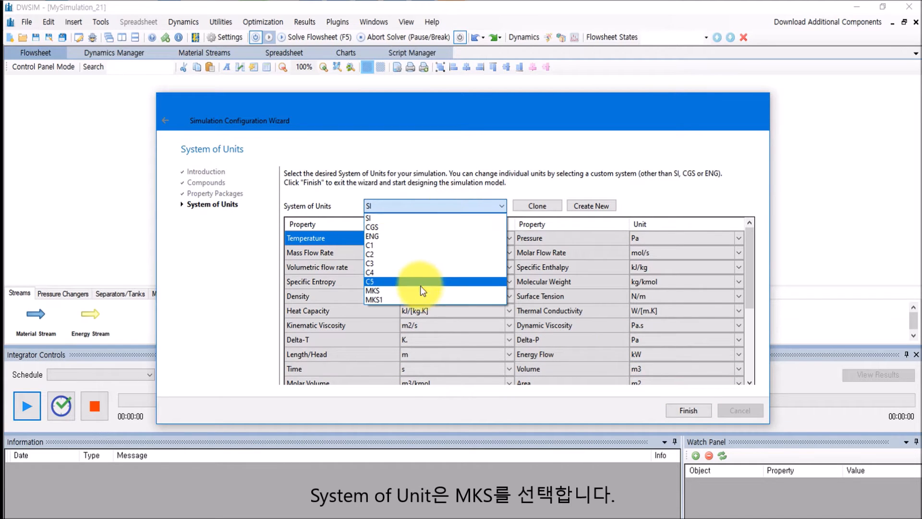
click(419, 290)
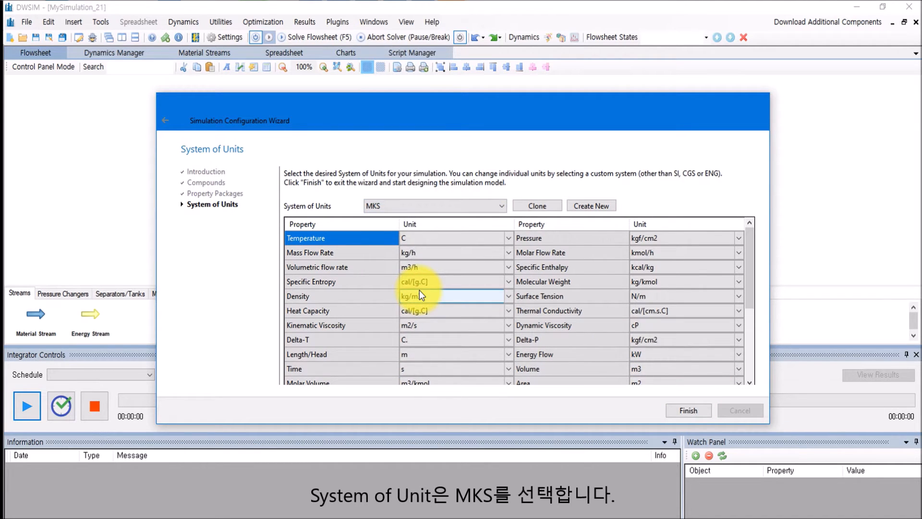
click(688, 412)
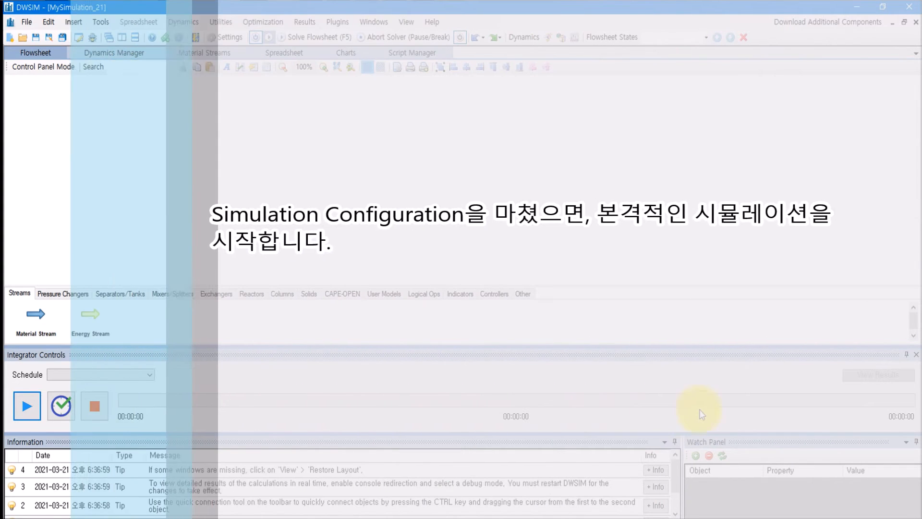
Close the Integrator Controls and enlarge the flowsheet drawing area downward
click(916, 354)
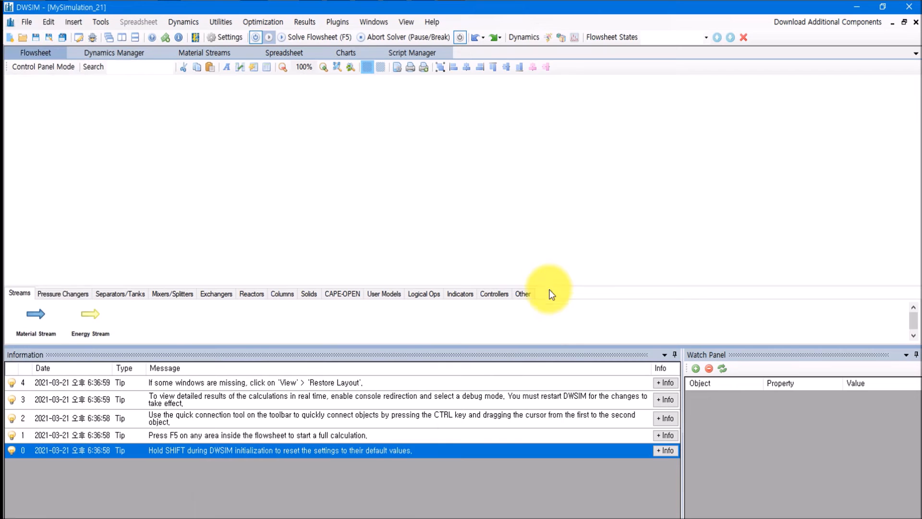
drag(539, 353, 531, 409)
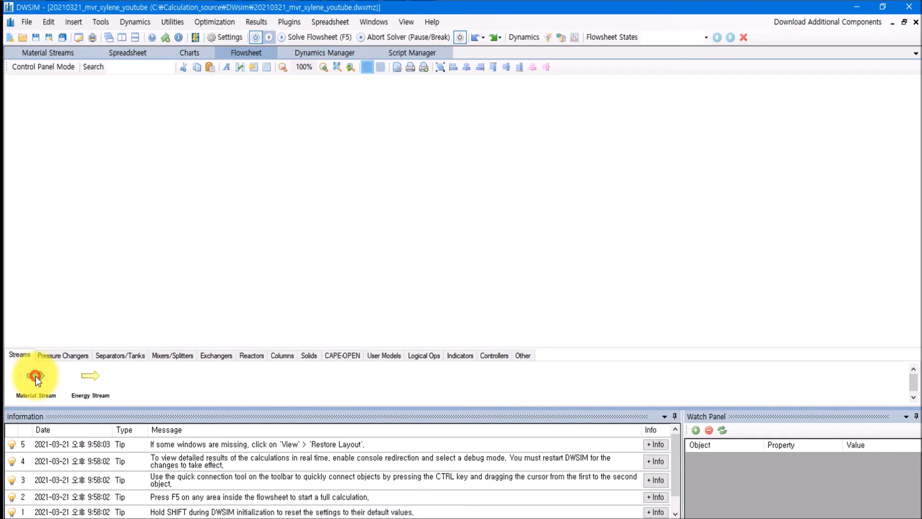
Place a material stream on the empty flowsheet and set its flash spec to Pressure and Vapor Fraction (PVF)
drag(36, 376, 171, 146)
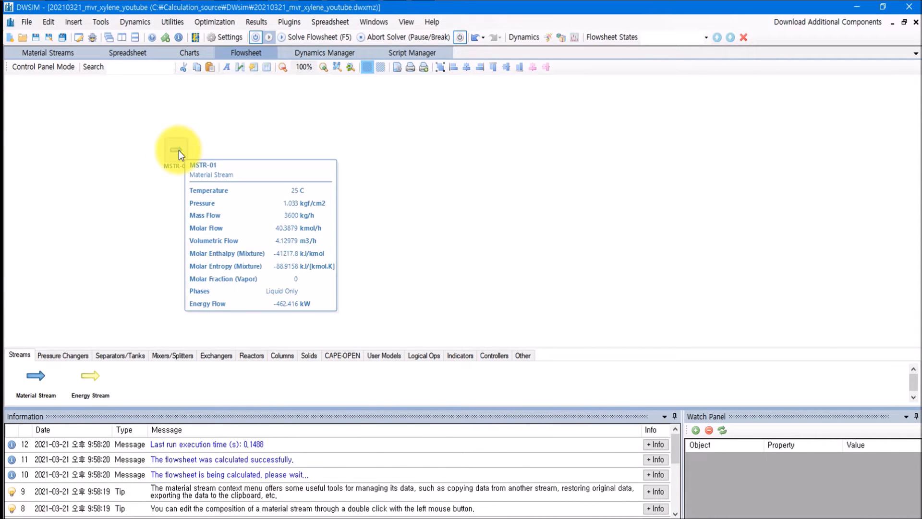
double_click(179, 151)
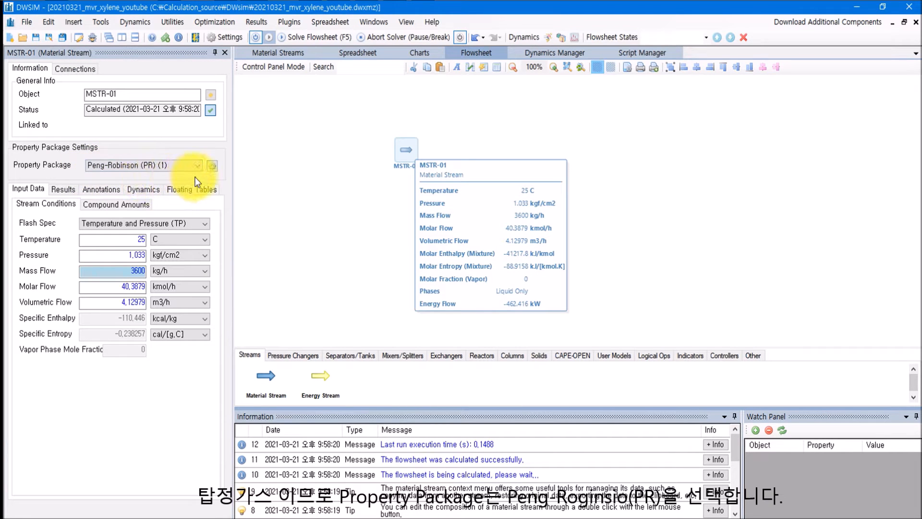
click(126, 223)
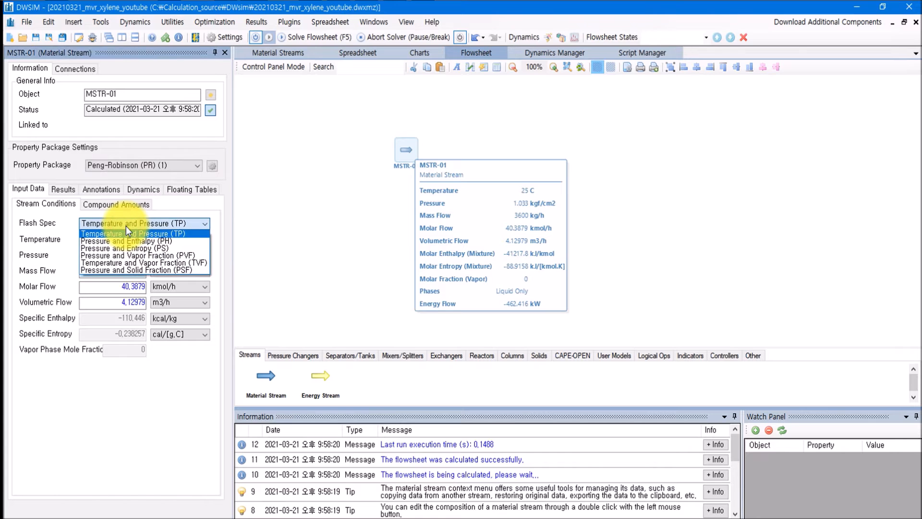
click(168, 254)
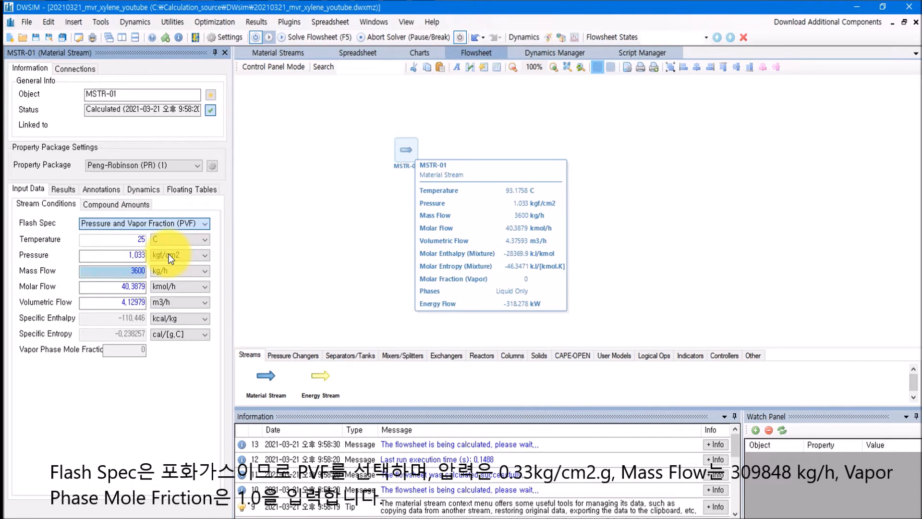
Set the material stream's pressure to 0.33 kgf/cm2g
double_click(110, 255)
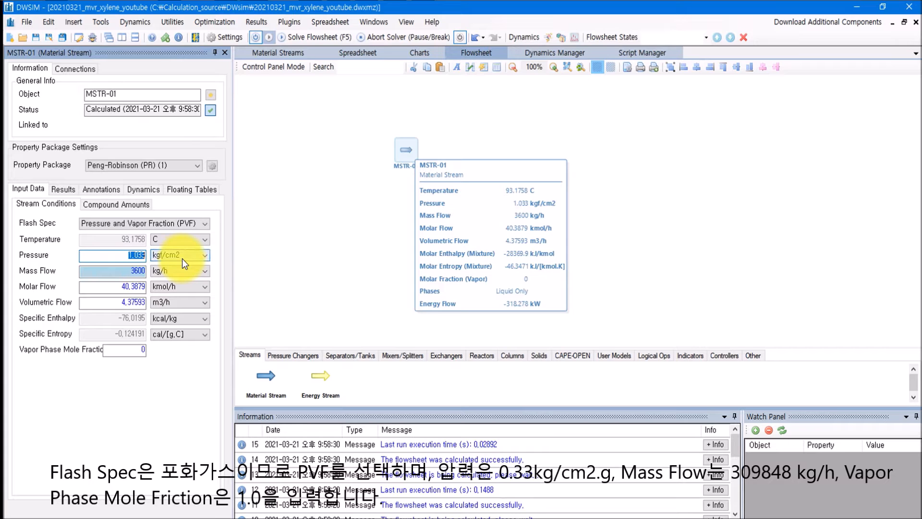
text(0,33)
click(186, 258)
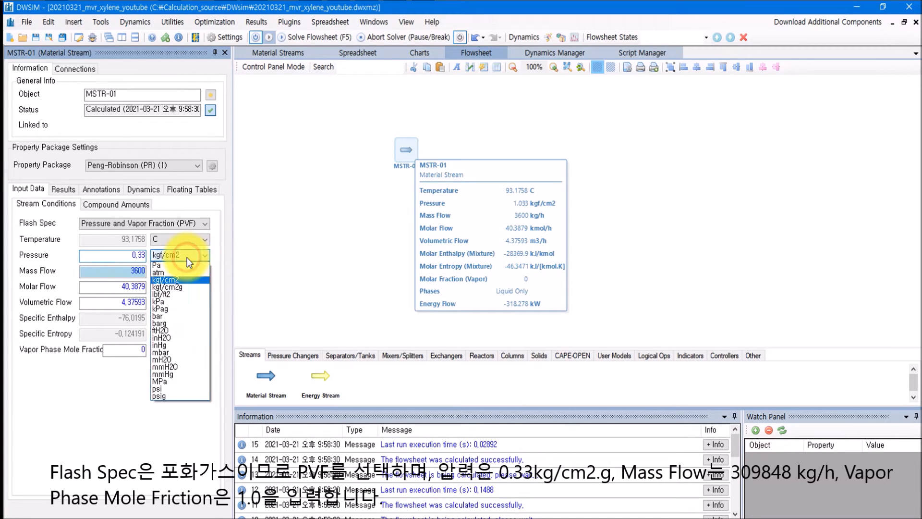
click(175, 287)
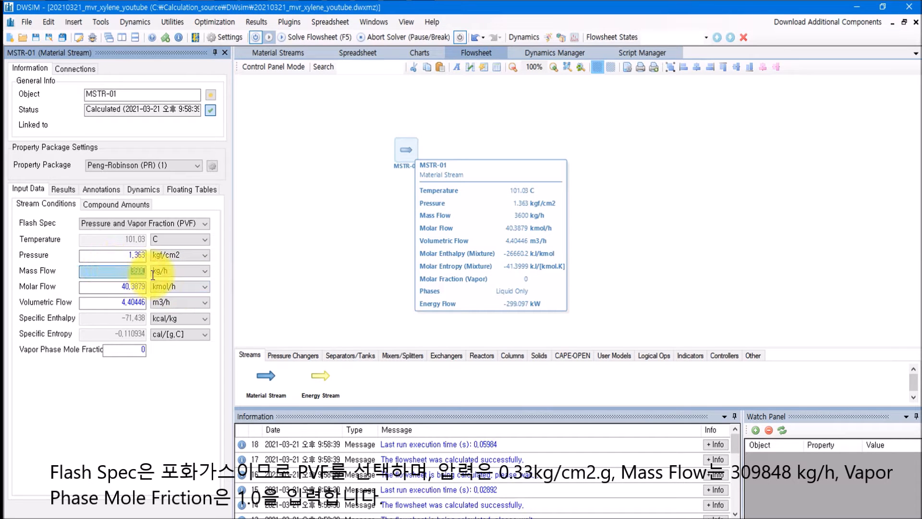
Set the material stream's mass flow to 309848 kg/h and its vapor phase mole fraction to 1
text(309848)
key(Return)
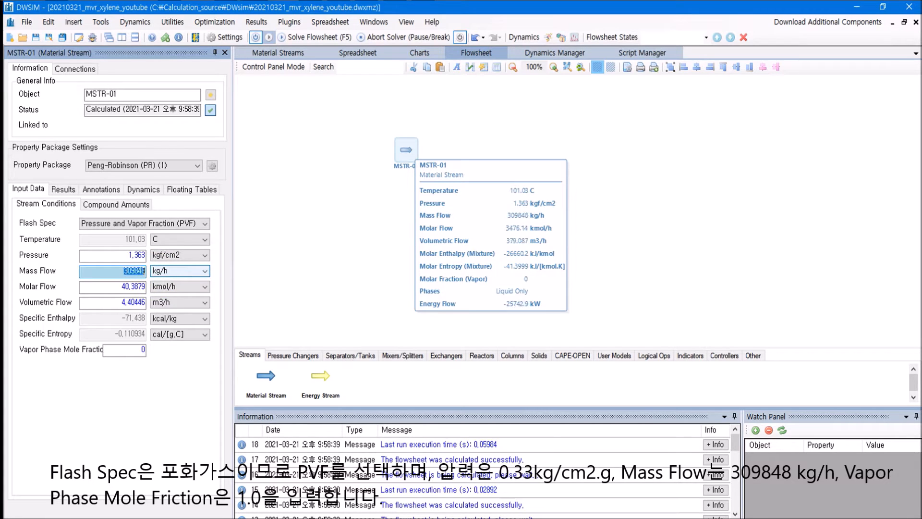
click(127, 349)
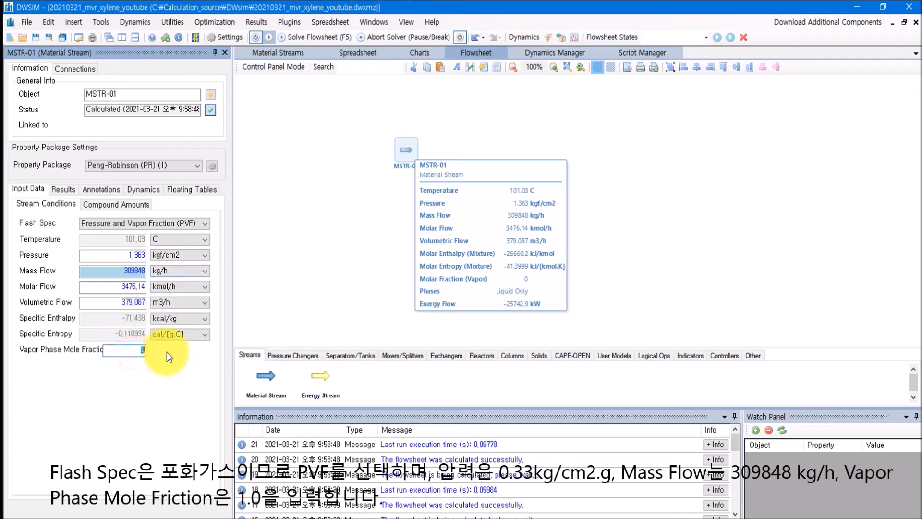
key(Return)
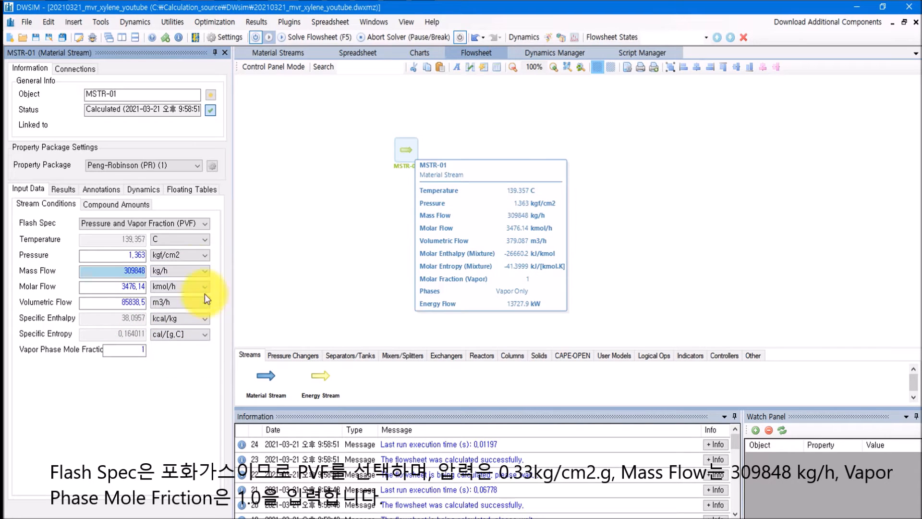
Set the feed stream's composition basis to Mass Fractions and enter 0.9737 for P-xylene
click(116, 204)
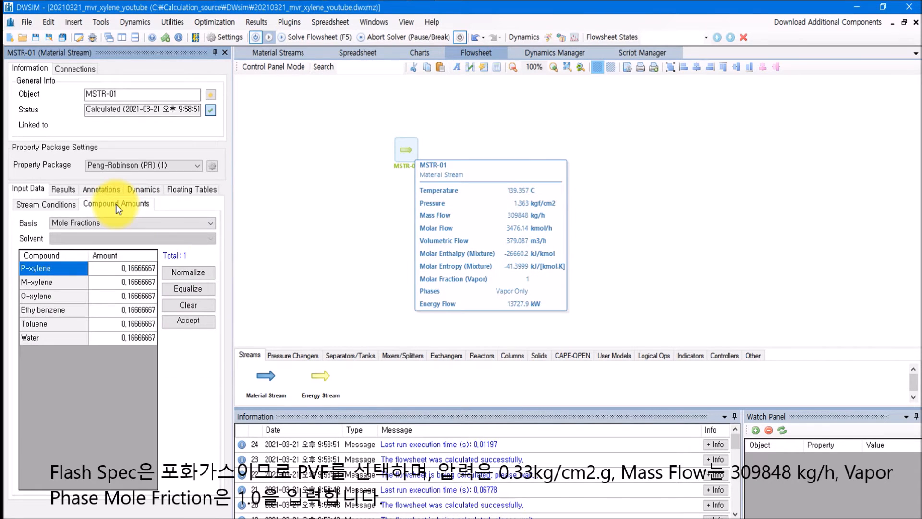
click(83, 221)
click(83, 239)
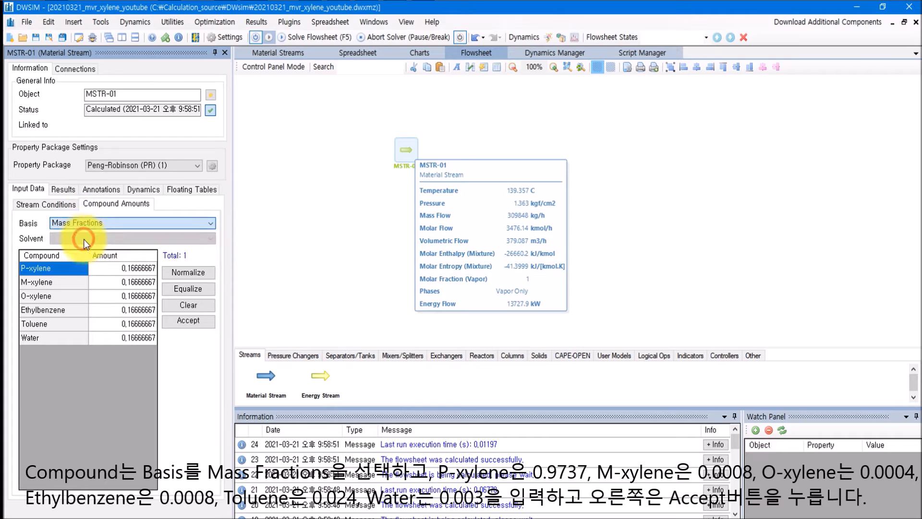
click(112, 269)
text(0,97)
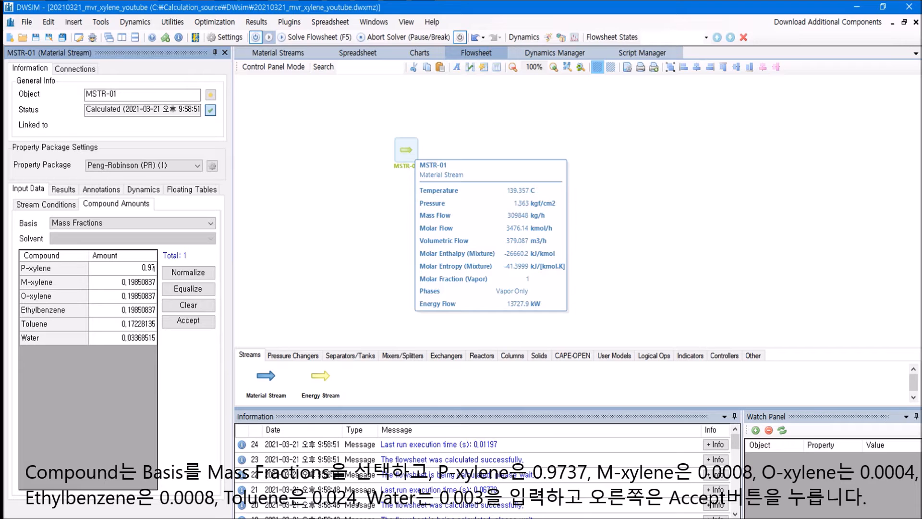
text(37)
key(Return)
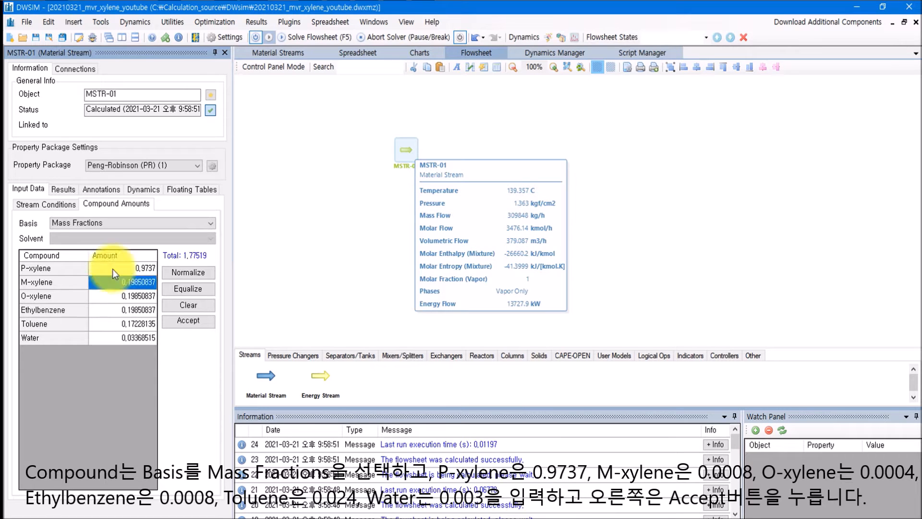
Enter mass fractions of 0.0008 for M-xylene, 0.0004 for O-xylene and 0.0008 for Ethylbenzene
text(0,0008)
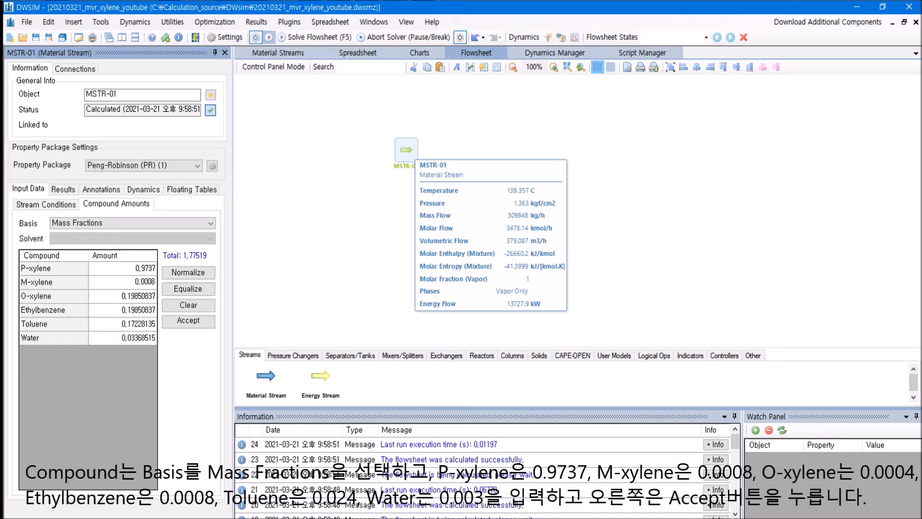
key(Return)
text(0,0004)
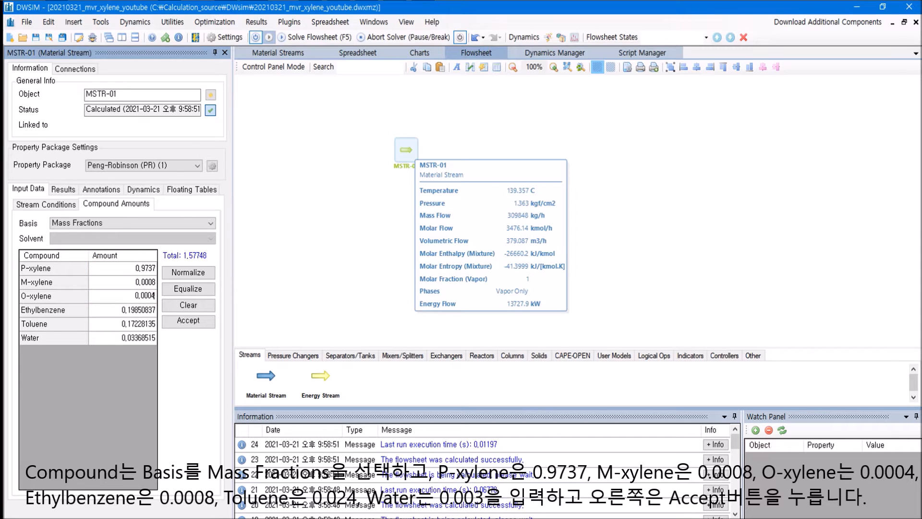
key(Return)
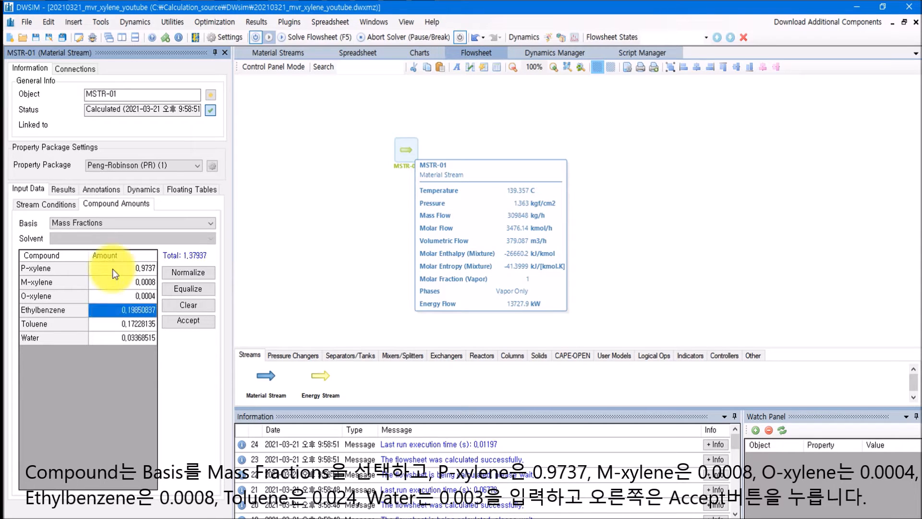
text(0,0008)
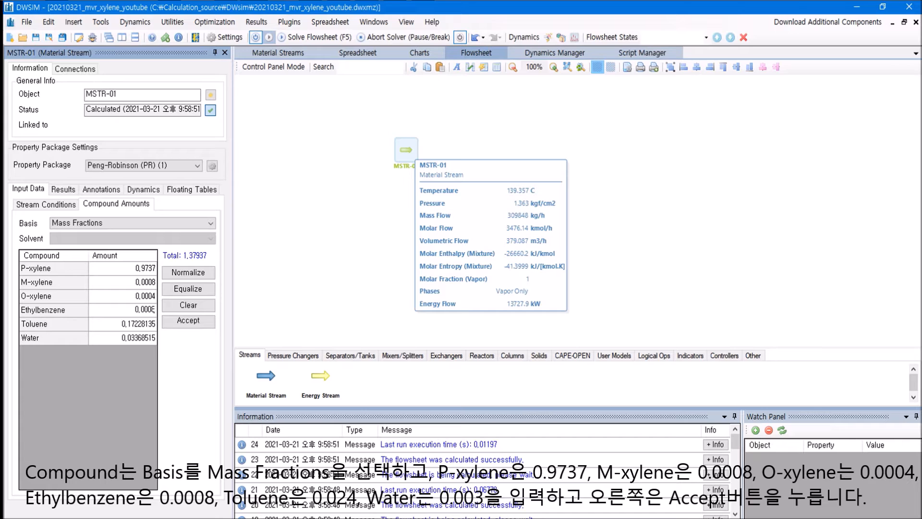
key(Return)
Enter mass fractions of 0.024 for Toluene and 0.0003 for Water, and accept the feed composition
text(0,024)
key(Return)
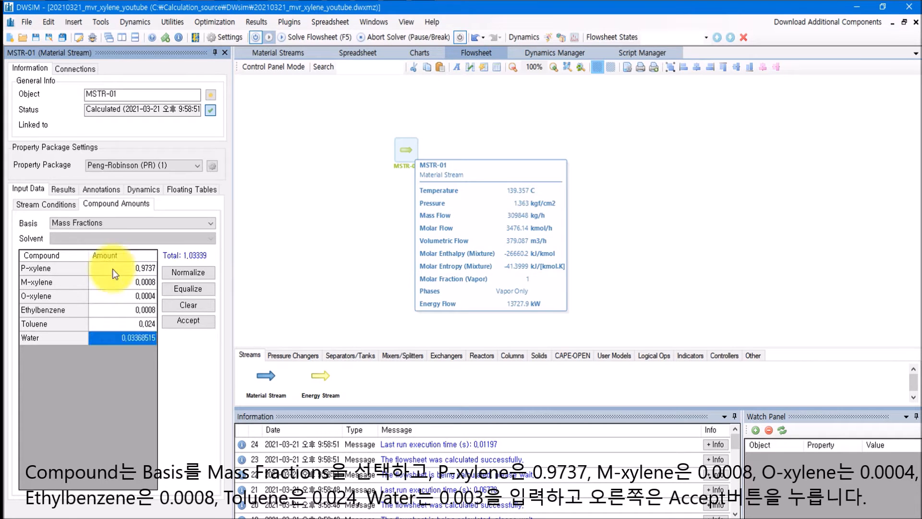
text(0,0003)
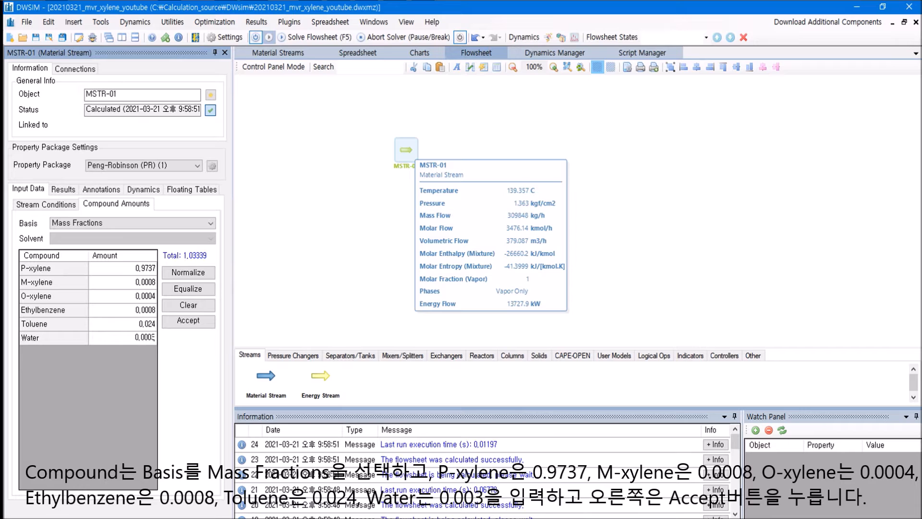
key(Return)
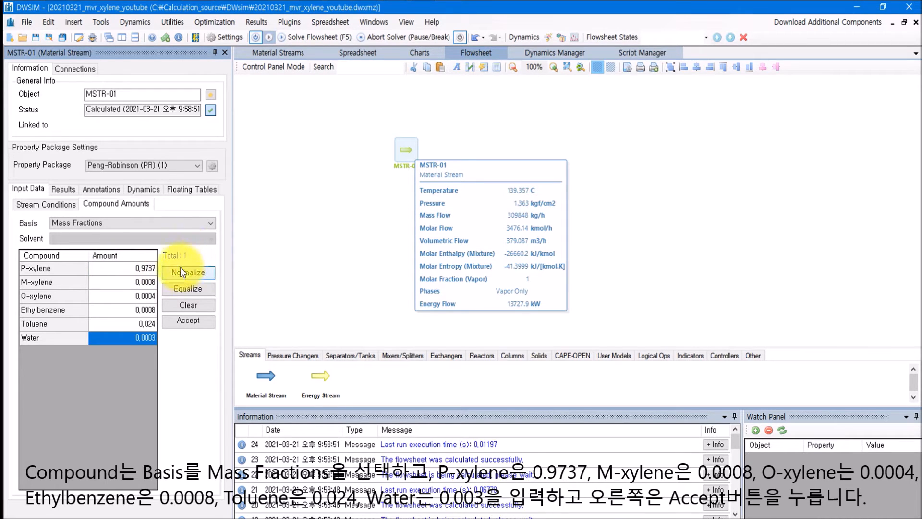
click(188, 324)
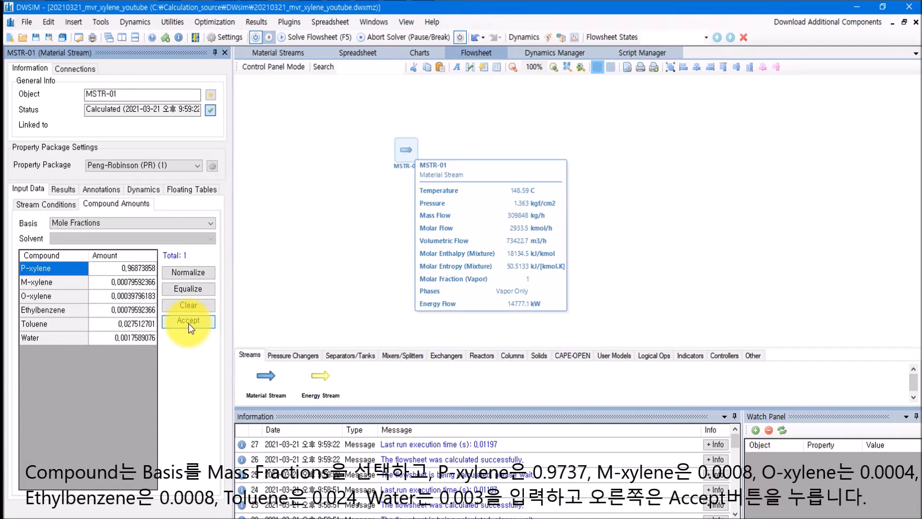
Place a cooler below the feed stream, connect MSTR-01 as its inlet, and create its outlet and energy streams
click(447, 356)
drag(262, 379, 435, 182)
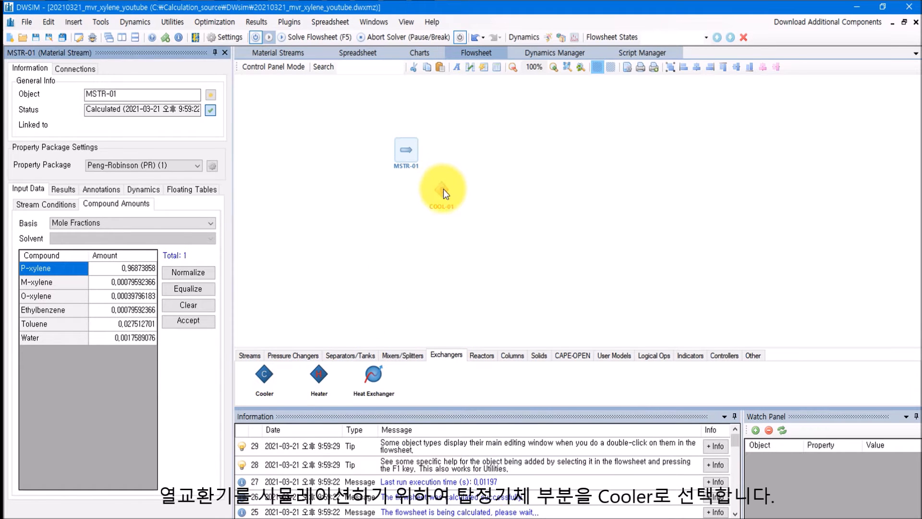
click(443, 189)
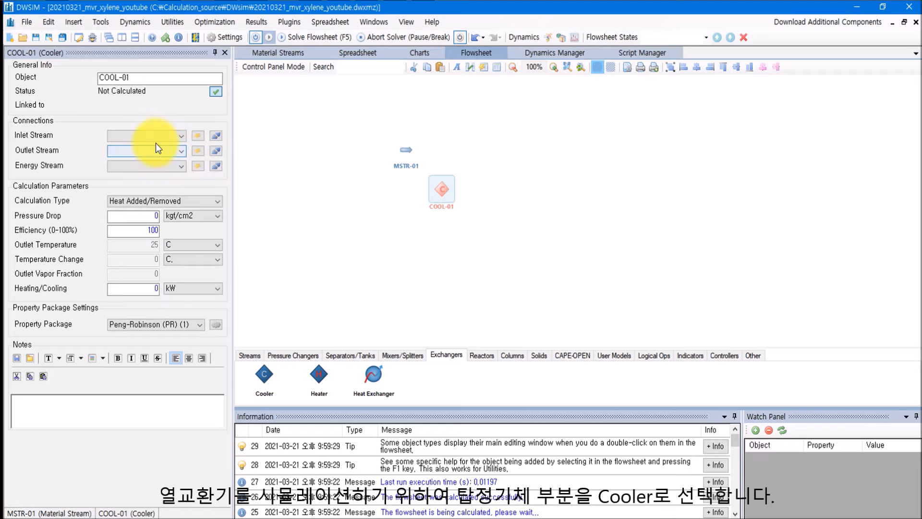
click(157, 137)
click(154, 146)
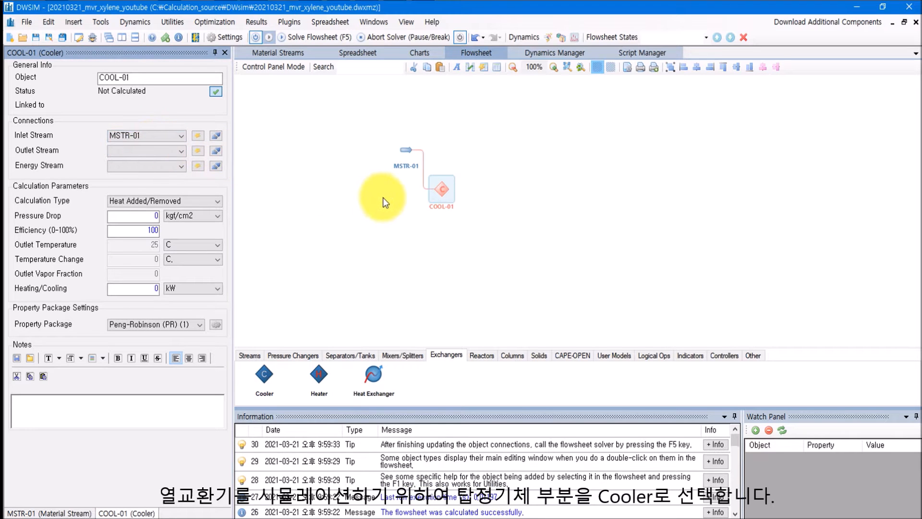
click(198, 168)
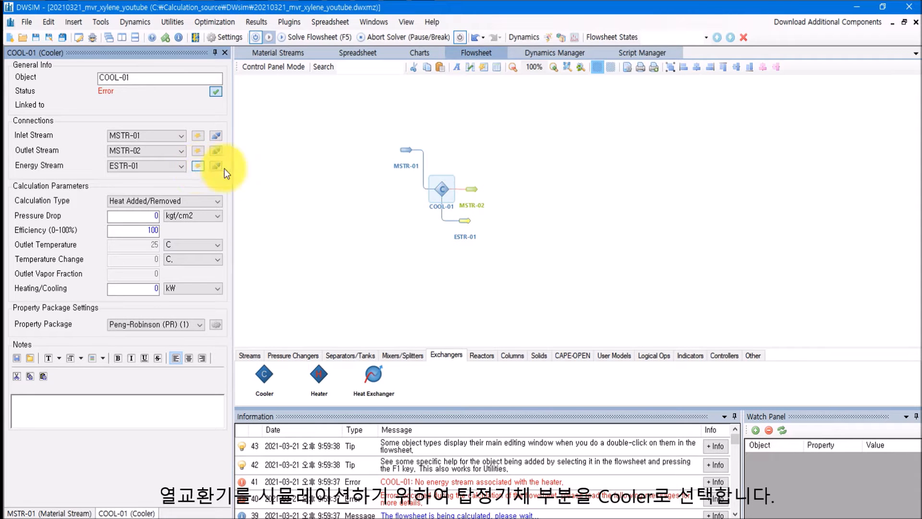
Rotate the cooler so that its inlet faces up and its outlet faces down
right_click(442, 186)
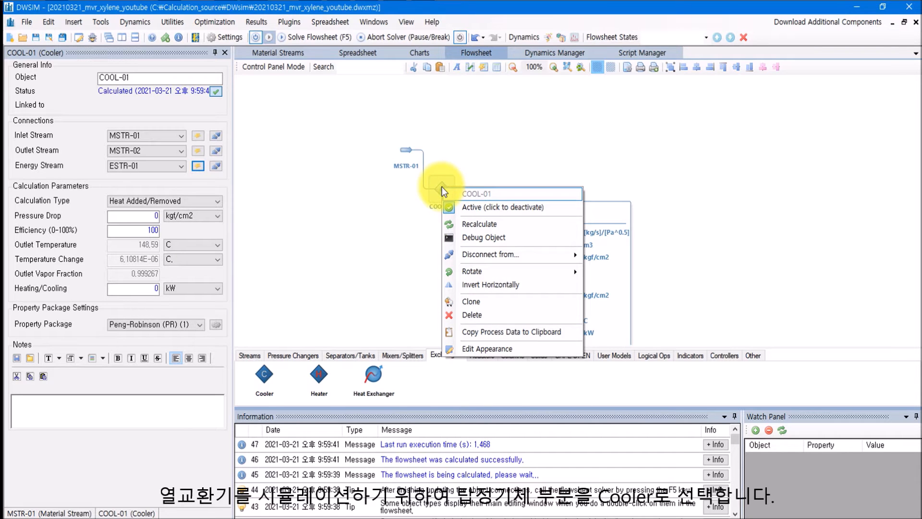
mouse_move(496, 275)
click(610, 275)
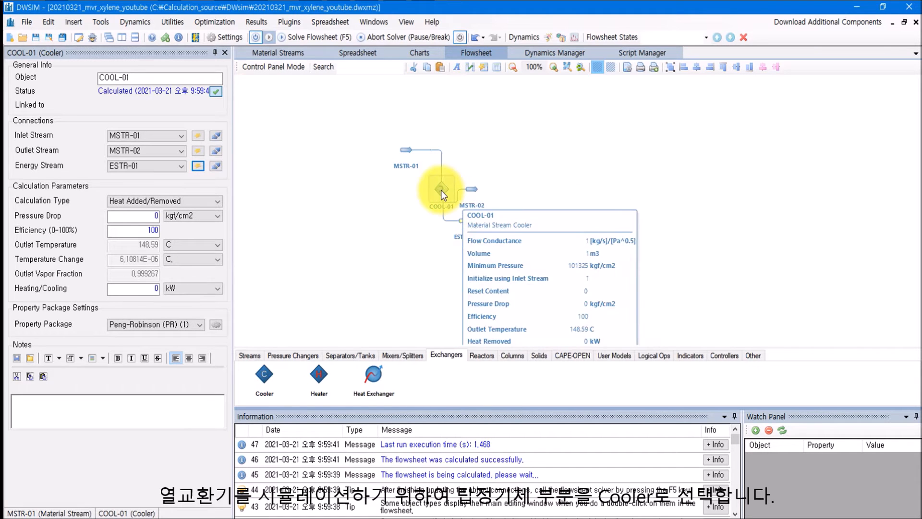
Move outlet stream MSTR-02 to the cooler's lower left, flipped horizontally, and place energy stream ESTR-01 to the cooler's lower right
drag(472, 189, 412, 238)
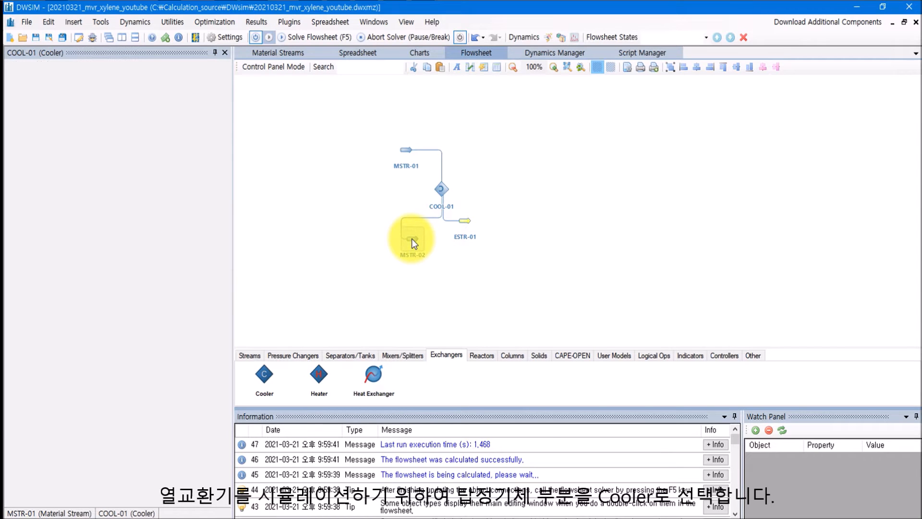
right_click(416, 239)
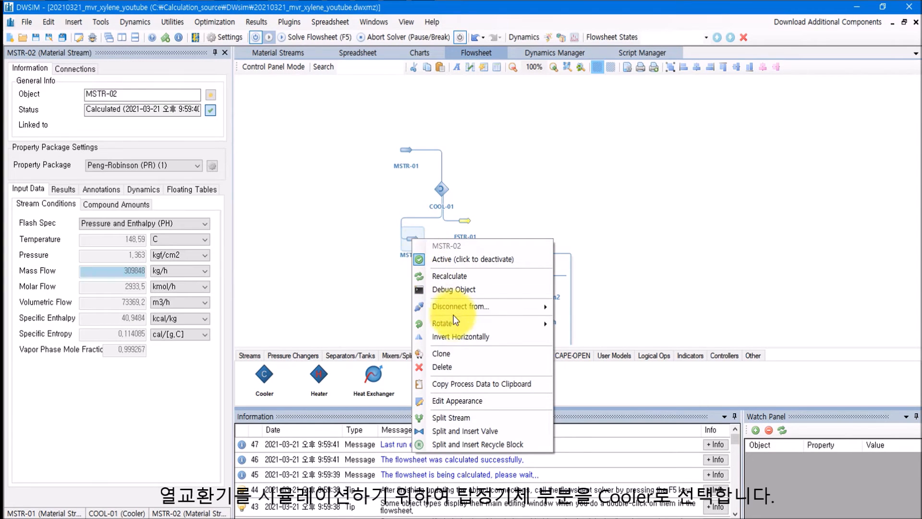
click(458, 337)
drag(411, 238, 403, 238)
drag(469, 223, 477, 209)
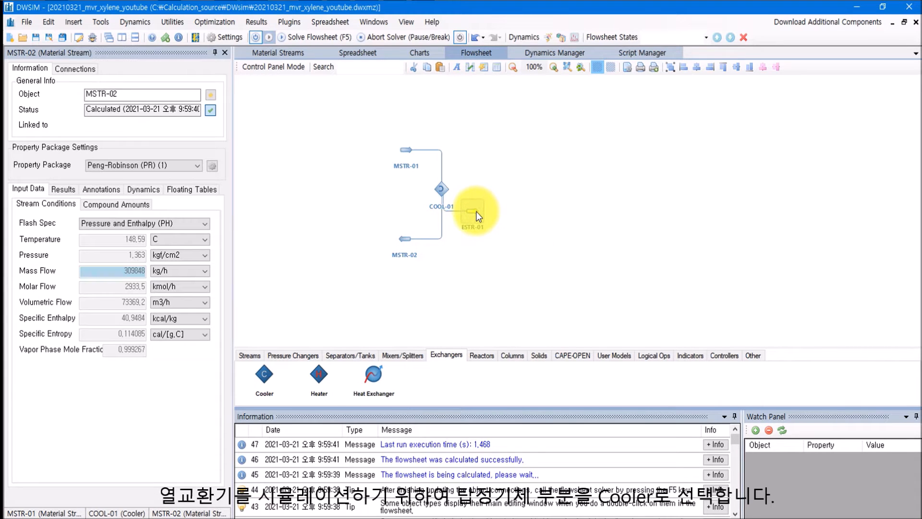
click(476, 212)
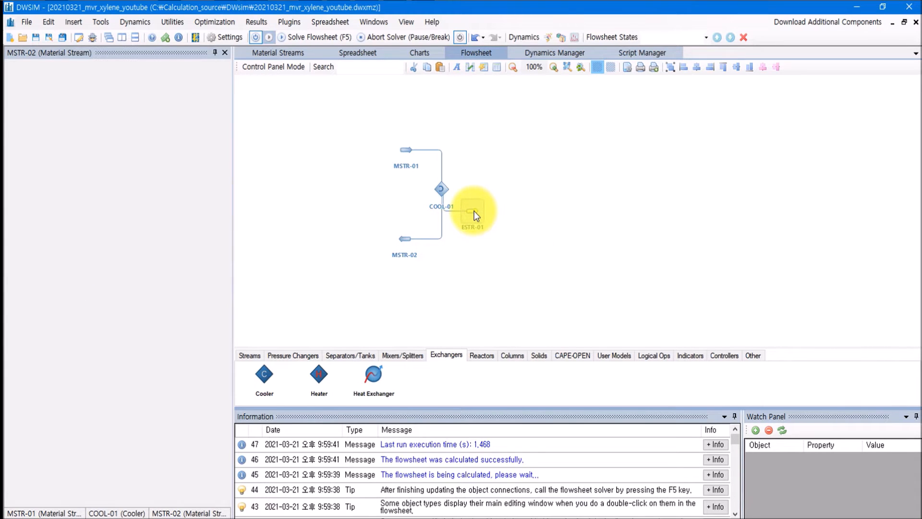
Set the cooler's calculation type to Outlet Vapor Mole Fraction with an outlet vapor fraction of 0
click(440, 188)
click(194, 202)
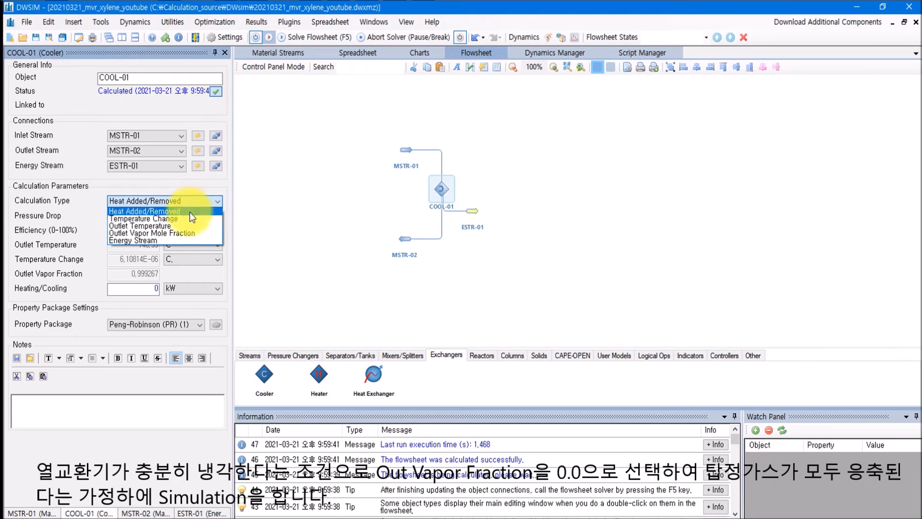
click(184, 233)
drag(124, 274, 168, 280)
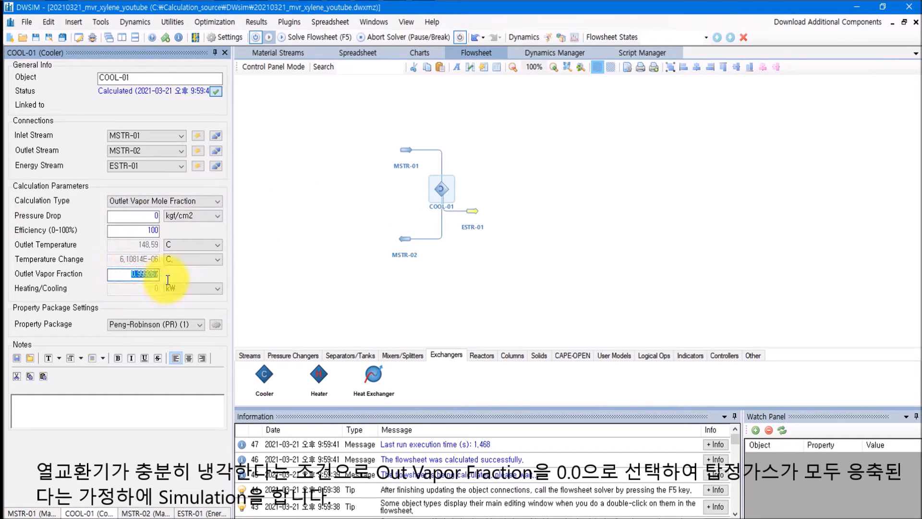
text(0)
key(Return)
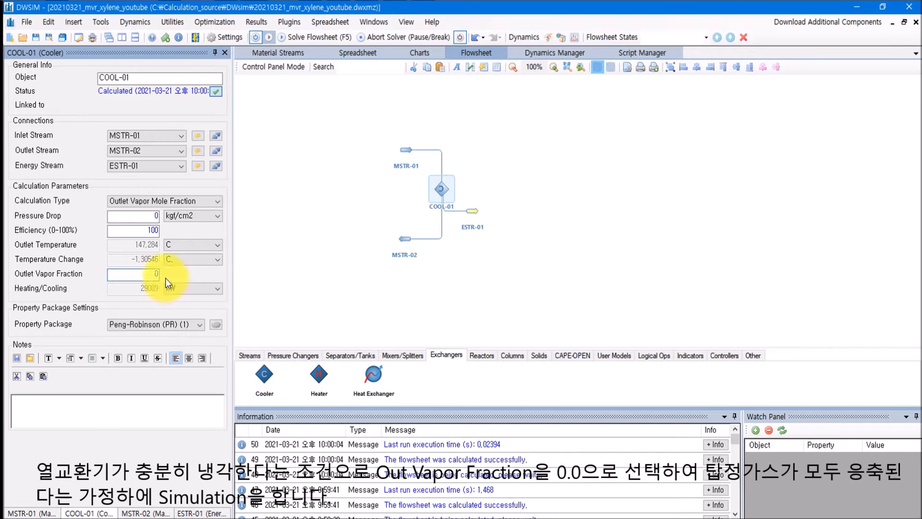
Review the stream conditions of feed stream MSTR-01
click(405, 149)
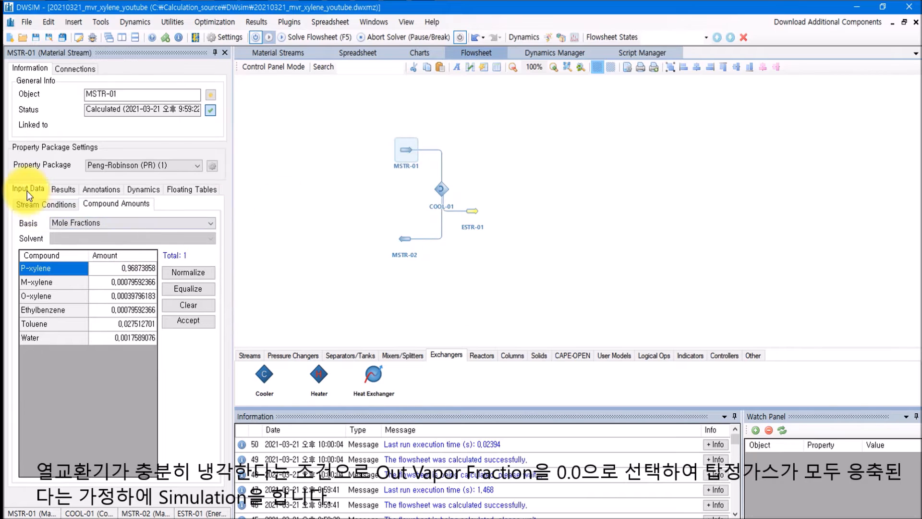
click(27, 204)
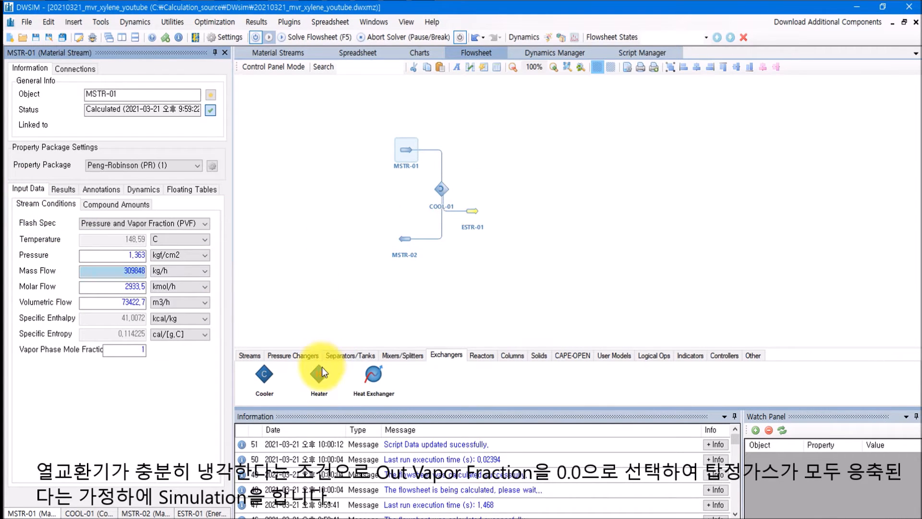
Place a heater to the right of the cooler and create its inlet and outlet material streams
drag(319, 376, 495, 185)
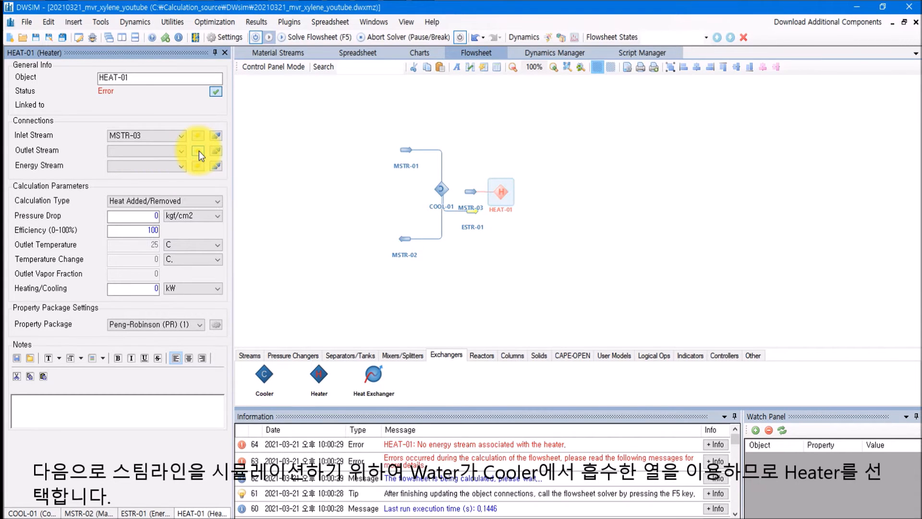
click(198, 150)
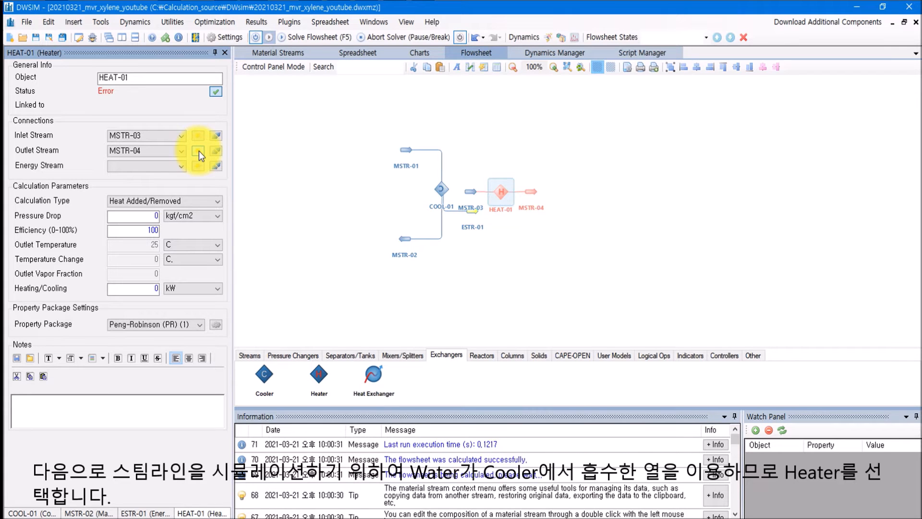
Rotate the heater to flow upward, placing its outlet stream above and its inlet stream, flipped horizontally, below
right_click(504, 196)
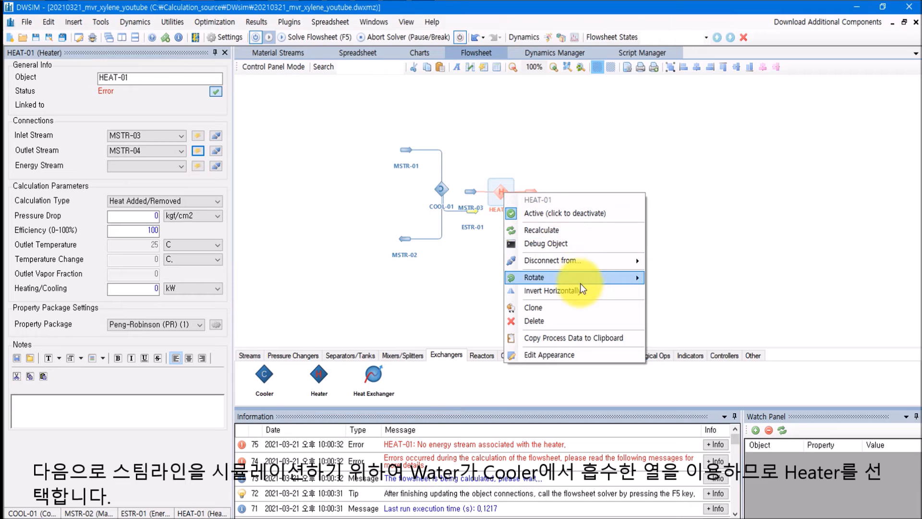
mouse_move(583, 278)
click(687, 308)
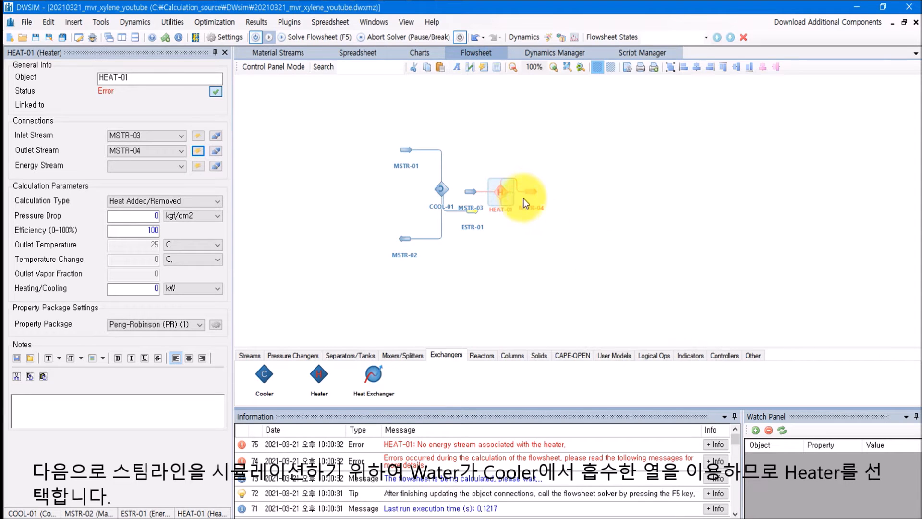
drag(474, 192, 516, 236)
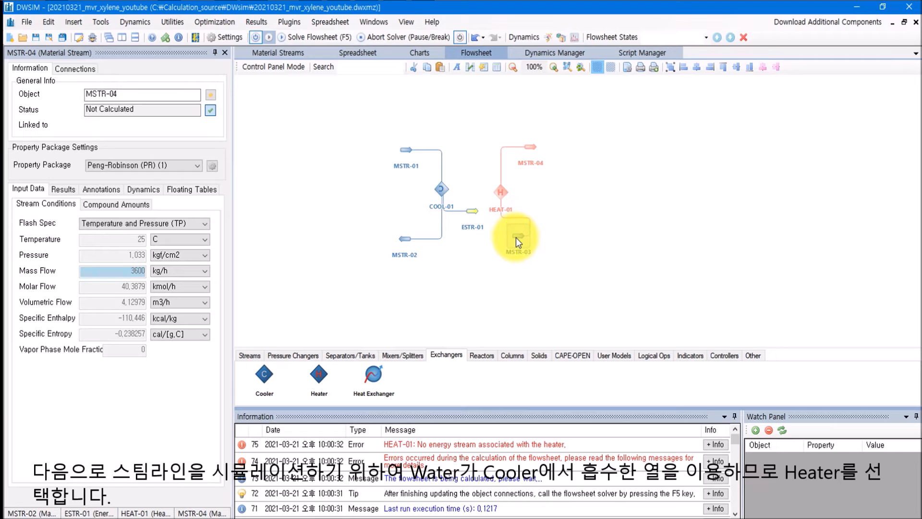
right_click(518, 235)
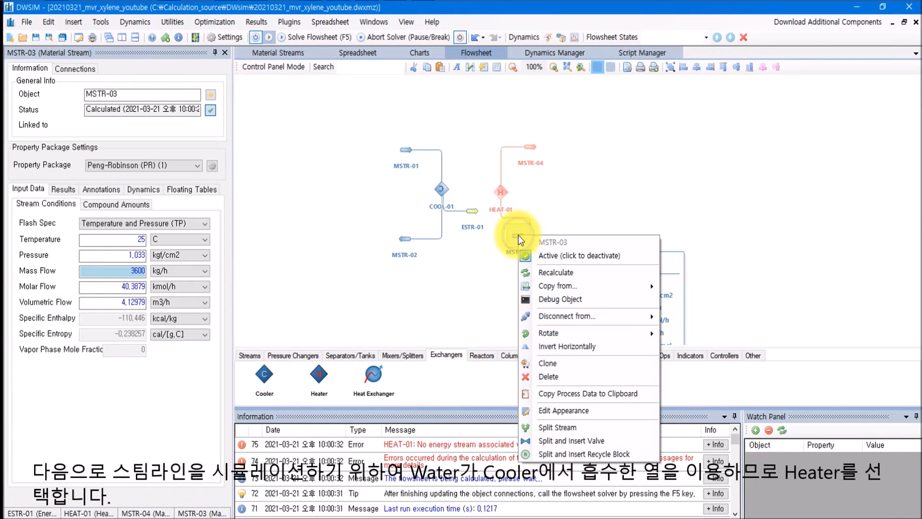
click(563, 346)
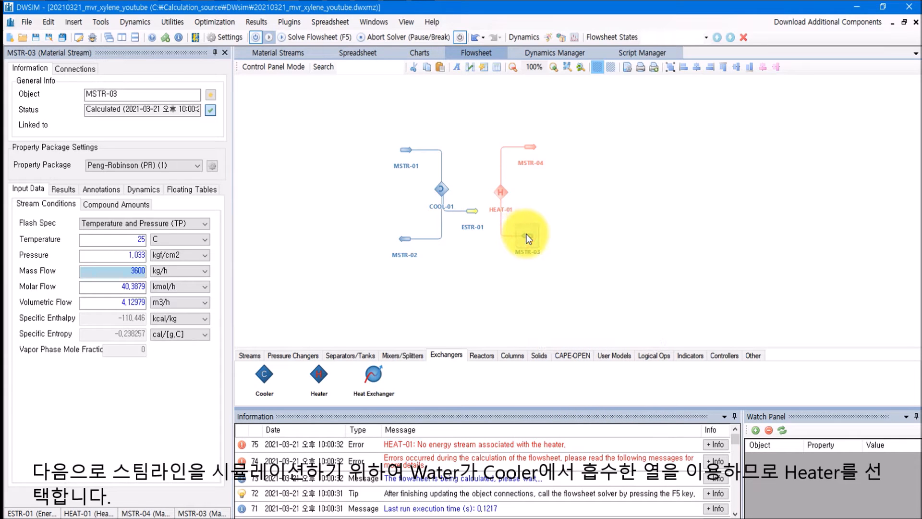
Connect energy stream ESTR-01 to heater HEAT-01 and set its calculation type to Energy Stream
click(503, 194)
click(160, 166)
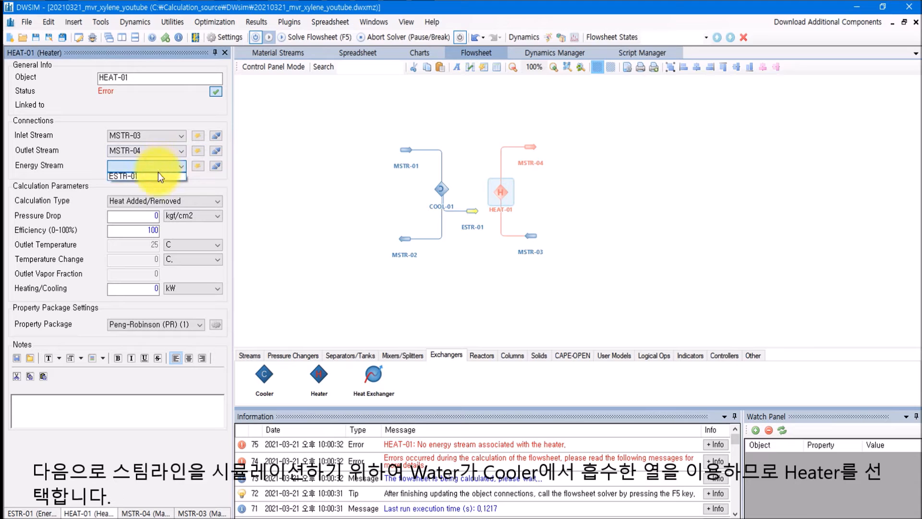
click(149, 176)
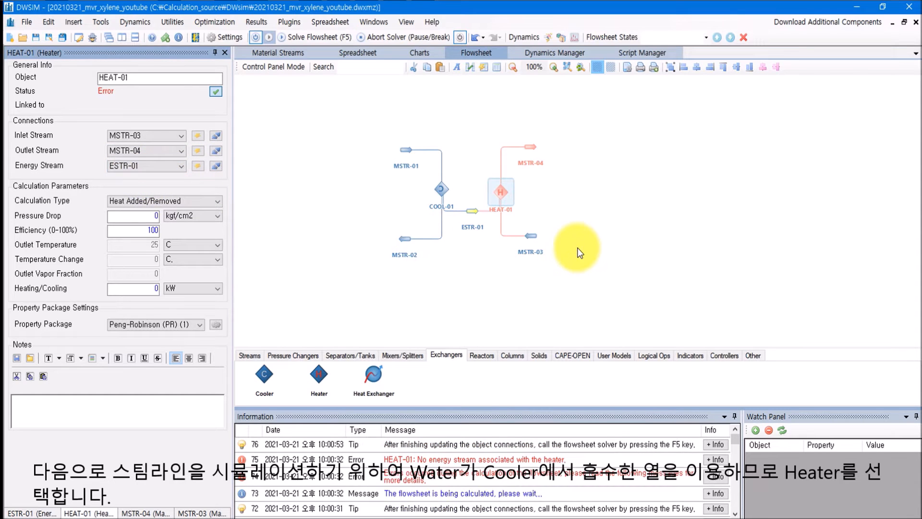
click(169, 200)
click(149, 240)
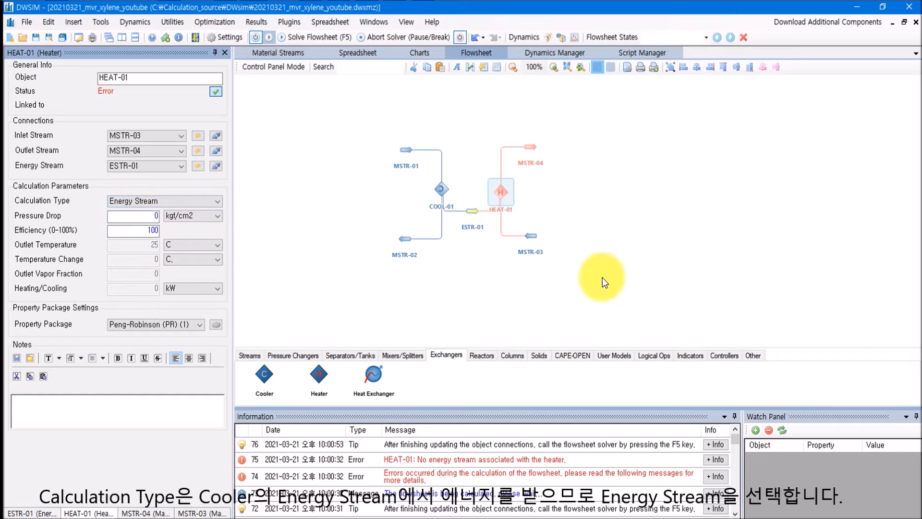
click(592, 264)
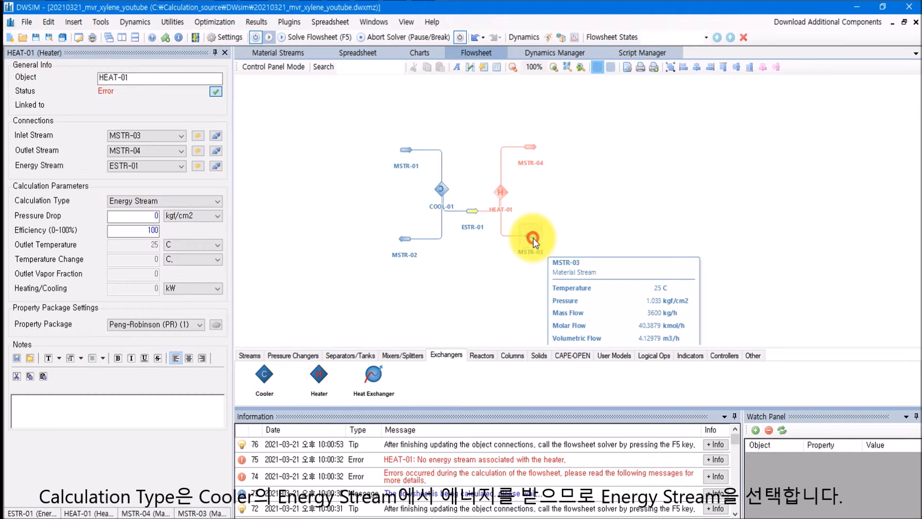
Assign the Steam Tables (IAPWS-IF97) property package to the heater's inlet stream MSTR-03
click(534, 238)
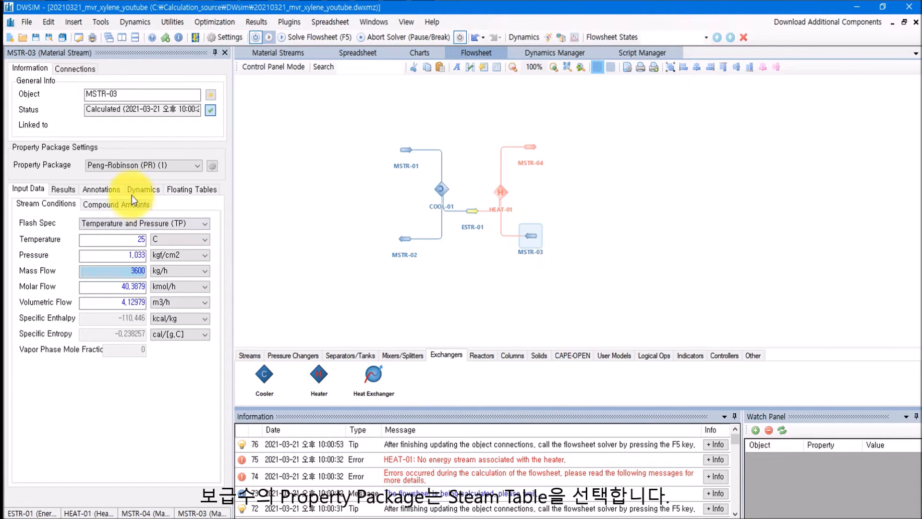
click(135, 164)
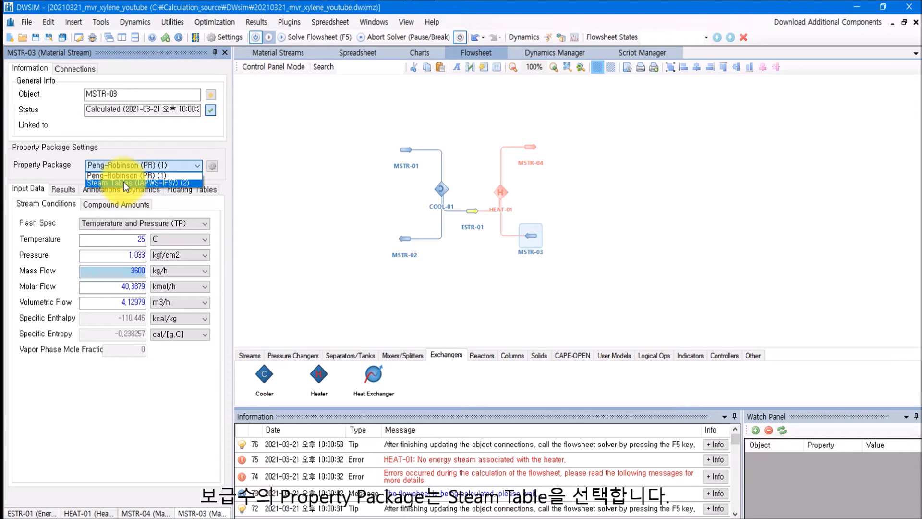
click(123, 183)
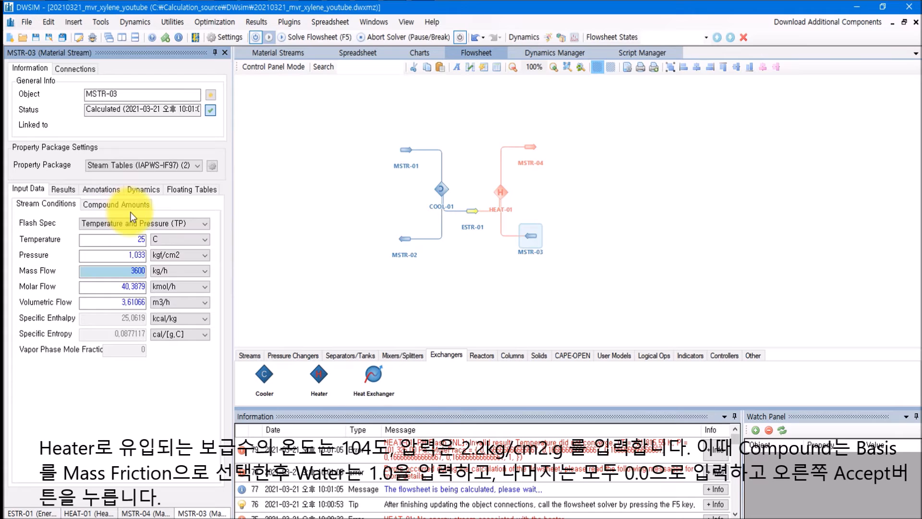
Set the temperature of stream MSTR-03 to 104 C and its pressure to 2.2 kgf/cm2g
double_click(121, 240)
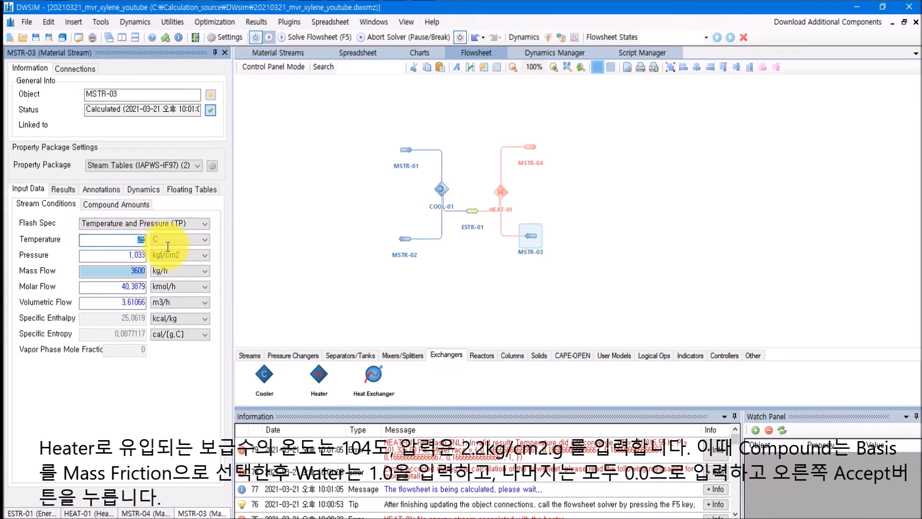
text(104)
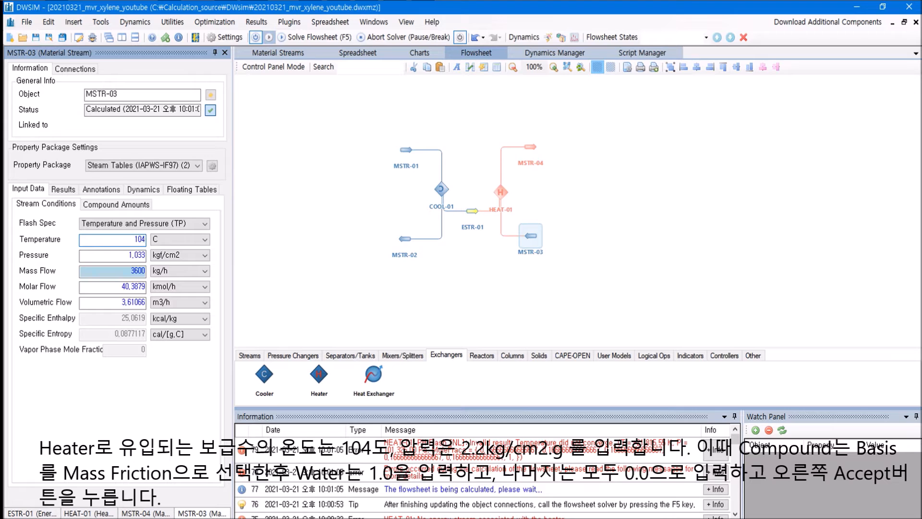
key(Return)
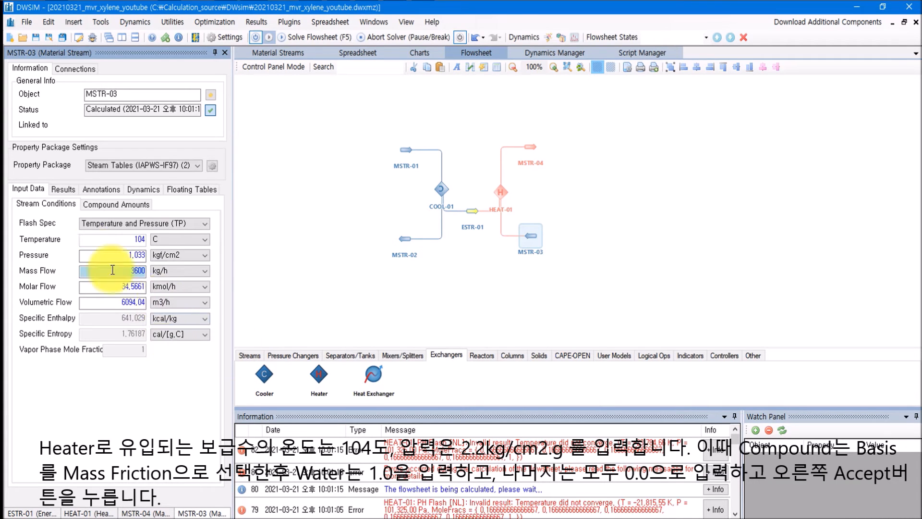
click(114, 255)
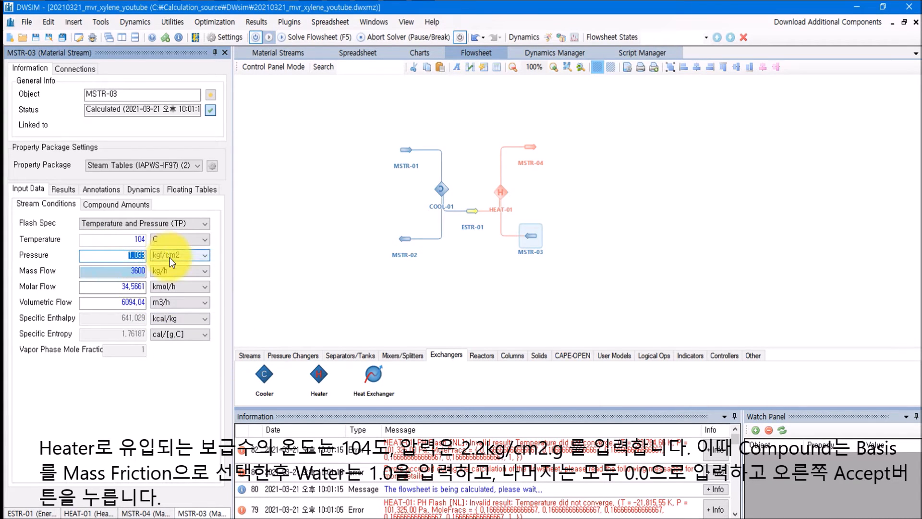
text(2.2)
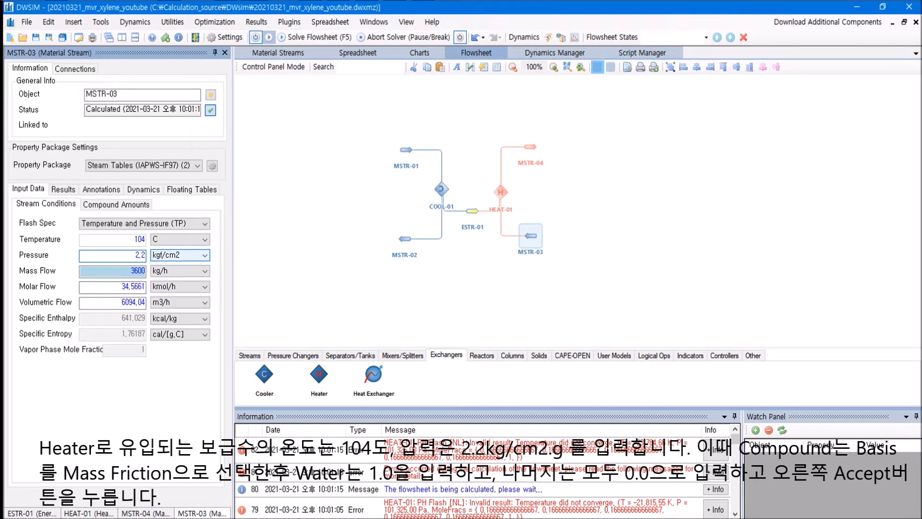
click(194, 254)
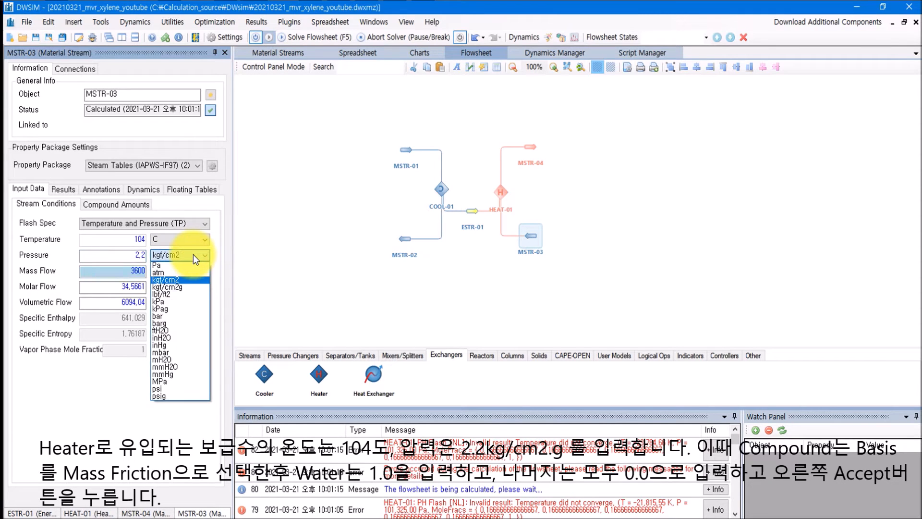
click(186, 288)
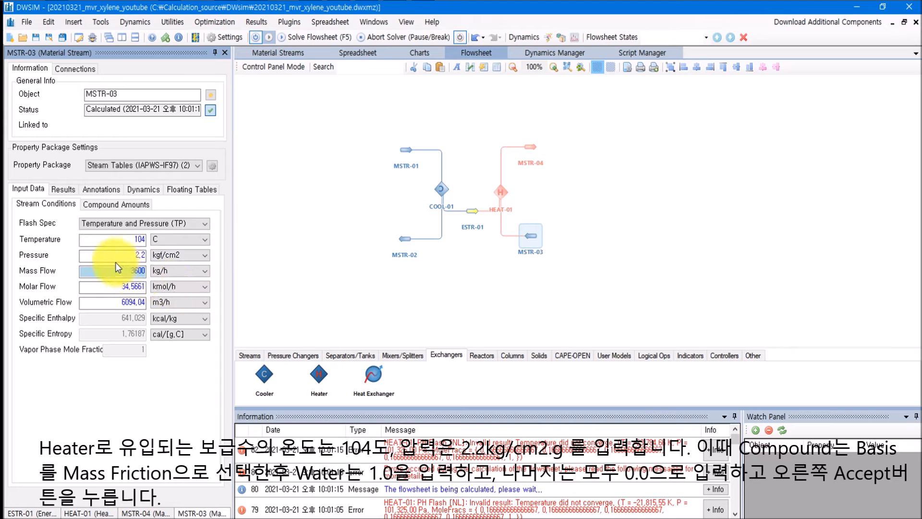
click(116, 275)
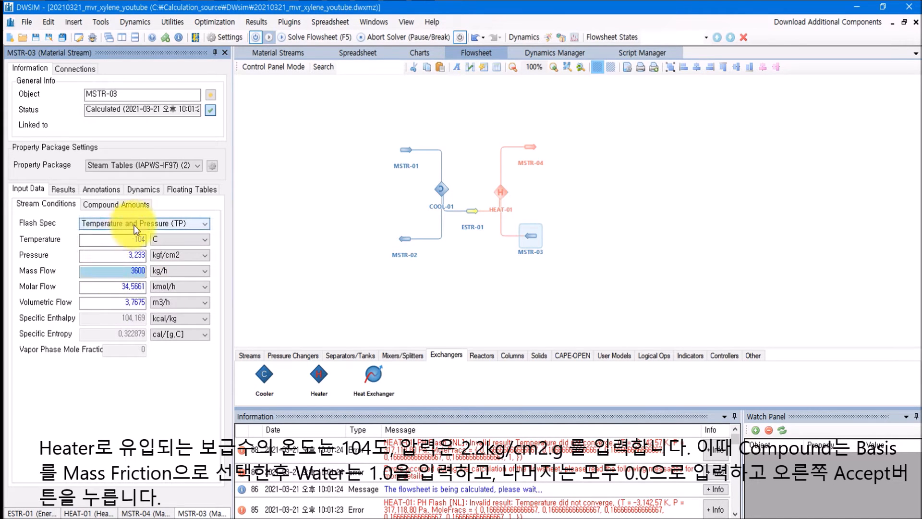
Define MSTR-03 as pure water by setting the Water amount to 1 and all other compounds to 0, and accept the composition
click(100, 203)
click(95, 222)
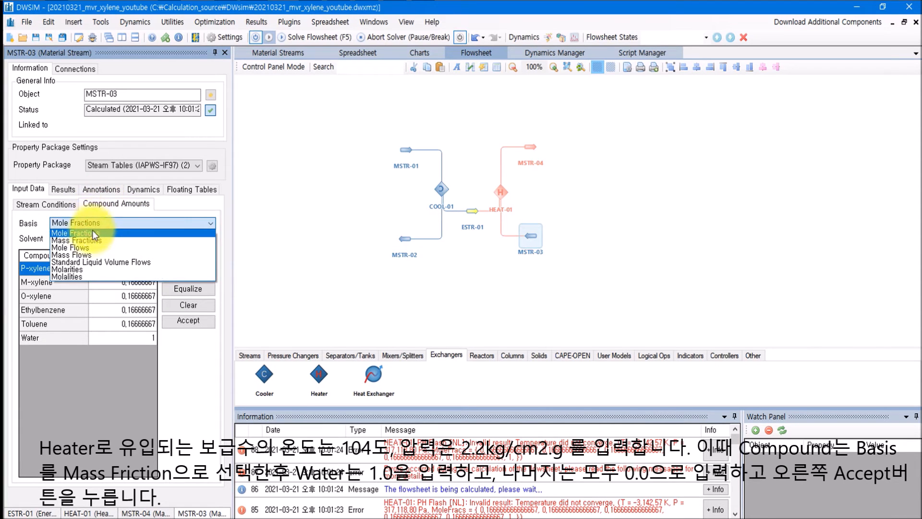
click(90, 238)
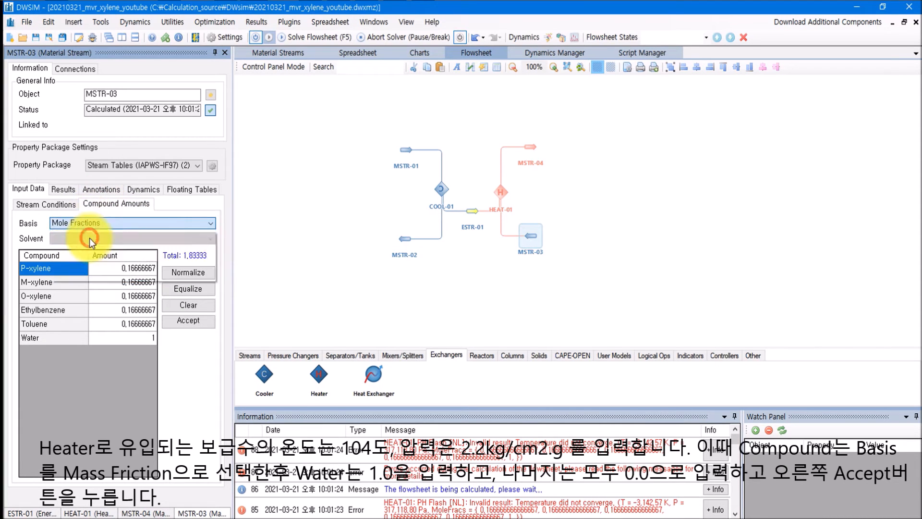
click(114, 268)
text(0)
key(Return)
text(0)
key(Return)
text(0)
key(Return)
text(0)
key(Return)
text(0)
key(Return)
text(1)
key(Return)
click(200, 324)
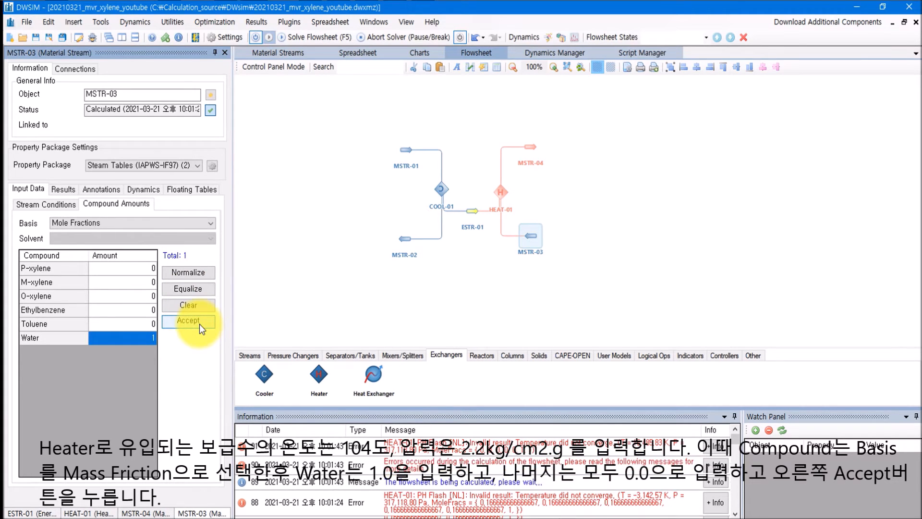
Assign the Steam Tables (IAPWS-IF97) property package to heater HEAT-01 and its outlet stream MSTR-04, and check the outlet conditions
click(500, 191)
click(143, 324)
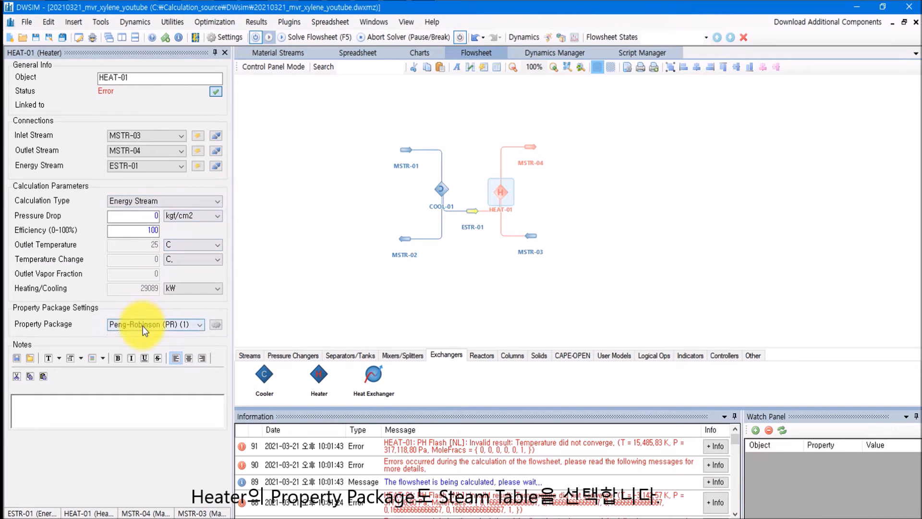
click(143, 342)
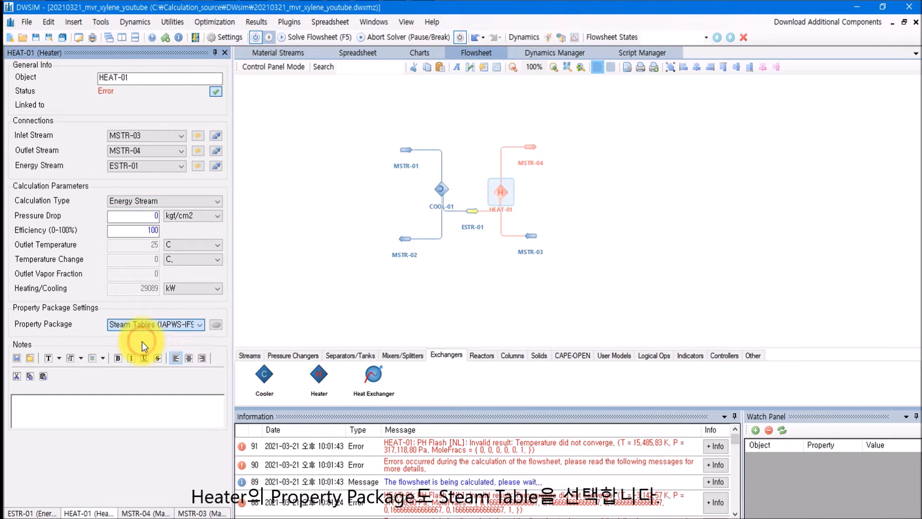
click(527, 146)
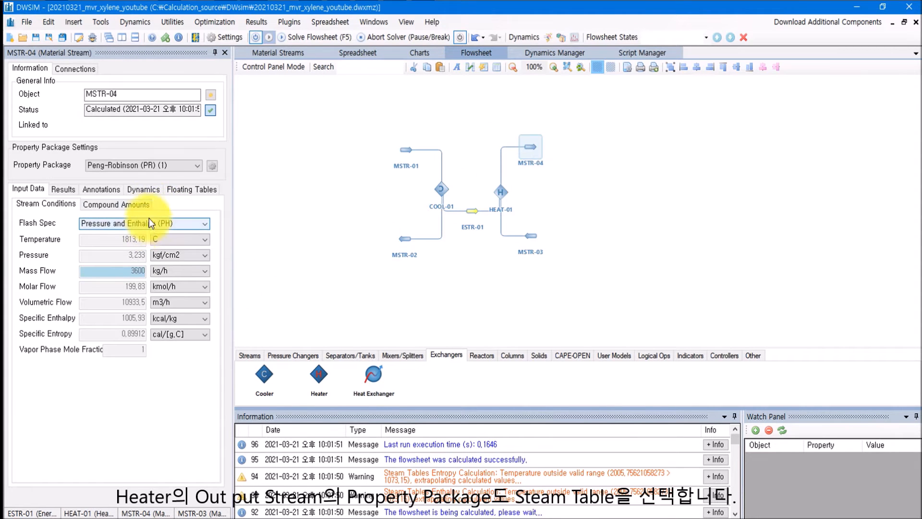
click(155, 163)
click(143, 183)
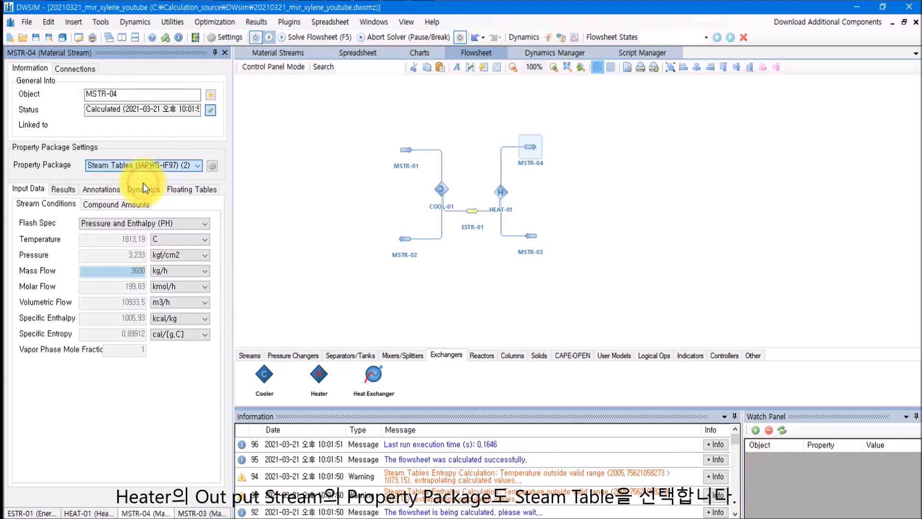
mouse_move(532, 147)
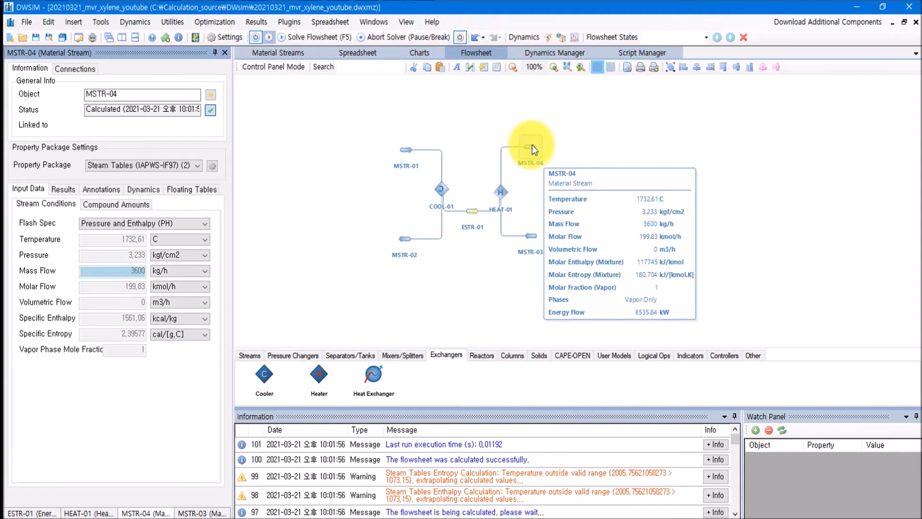
Set the mass flow of heater inlet stream MSTR-03 to 50000 kg/h and check the vapor fraction of outlet stream MSTR-04
click(532, 238)
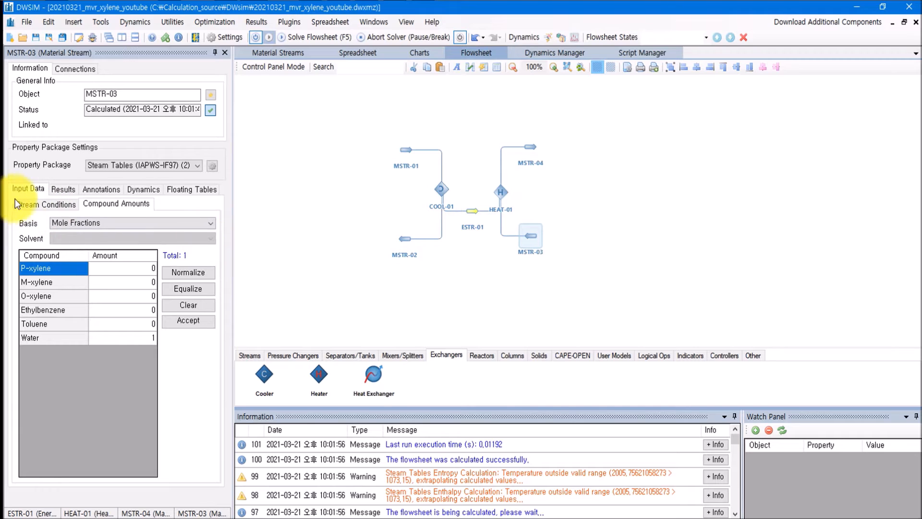
click(31, 203)
double_click(113, 272)
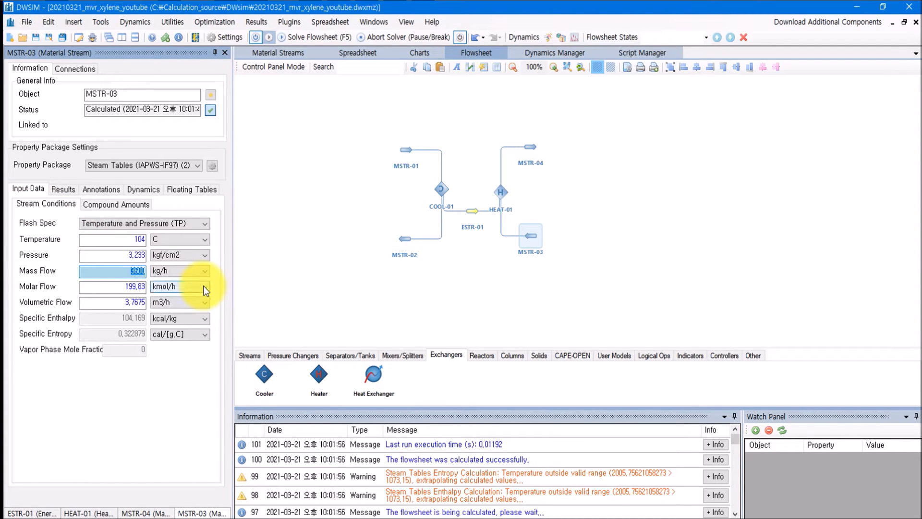
text(50000)
key(Return)
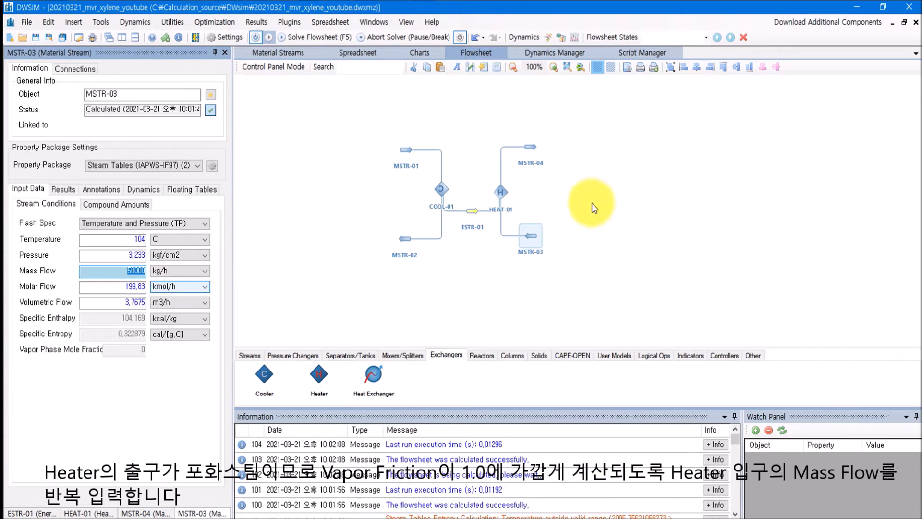
mouse_move(532, 145)
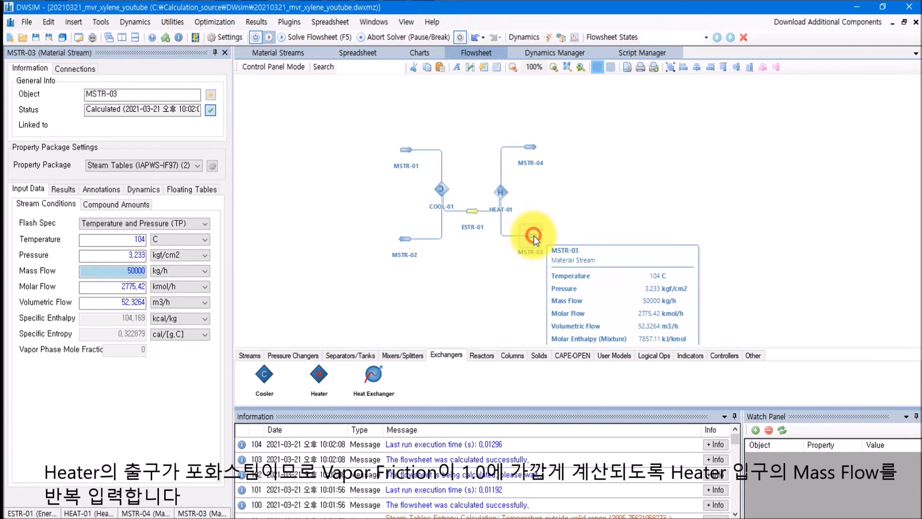
Try a mass flow of 49000 kg/h for MSTR-03 and check the vapor fraction of MSTR-04
click(127, 270)
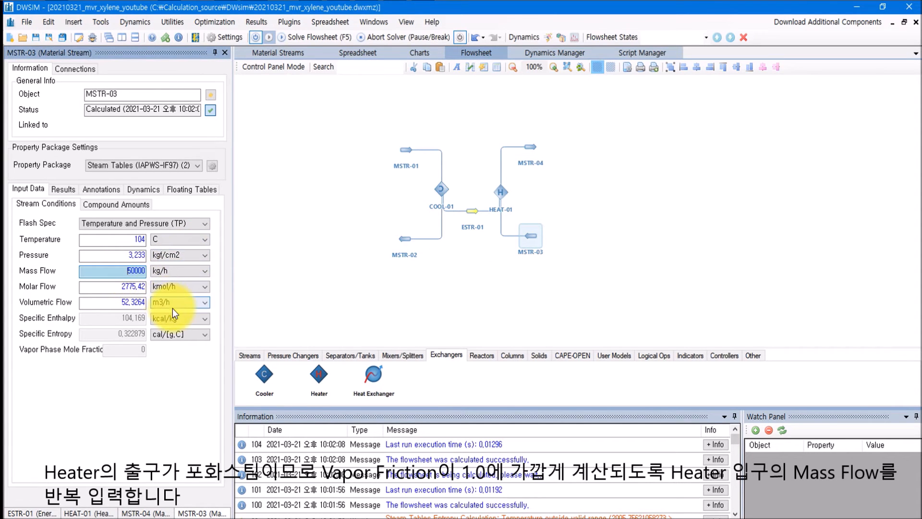
key(shift+Right)
key(shift+Right)
text(49)
key(Return)
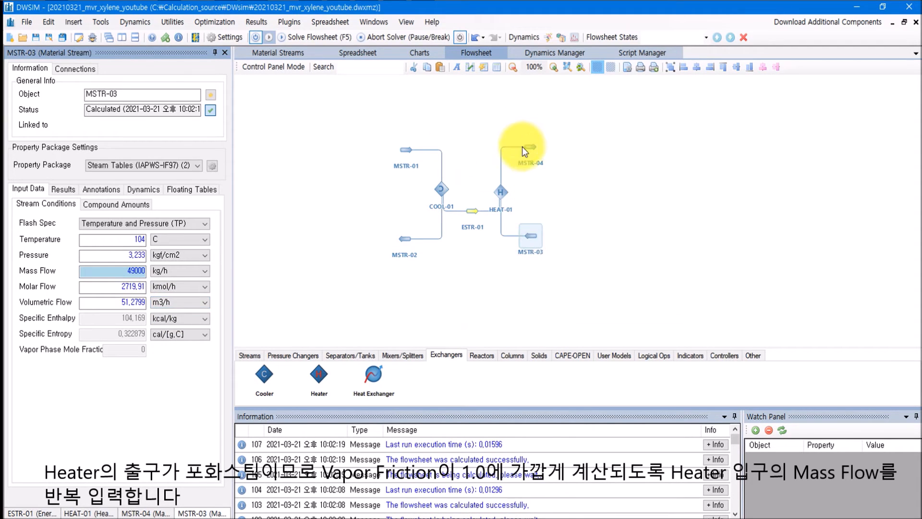
mouse_move(527, 146)
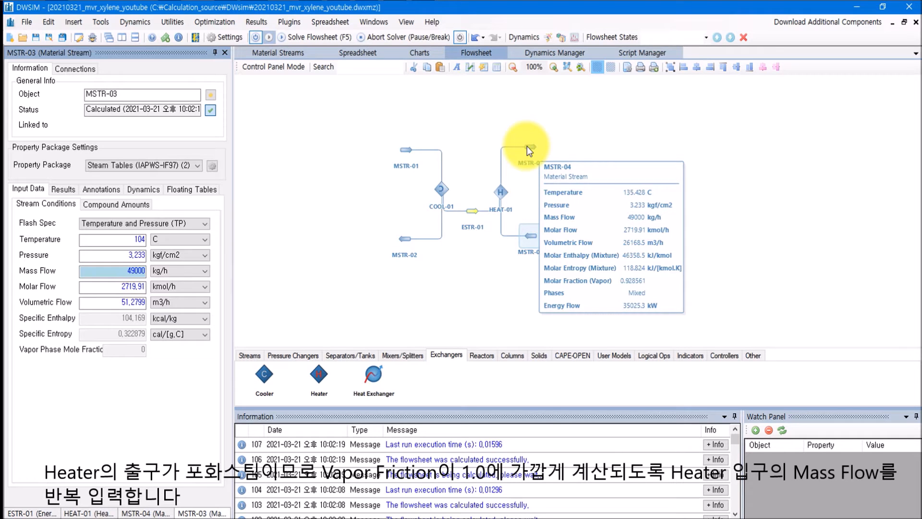
Try a mass flow of 48000 kg/h for MSTR-03 and check the vapor fraction of MSTR-04
click(133, 268)
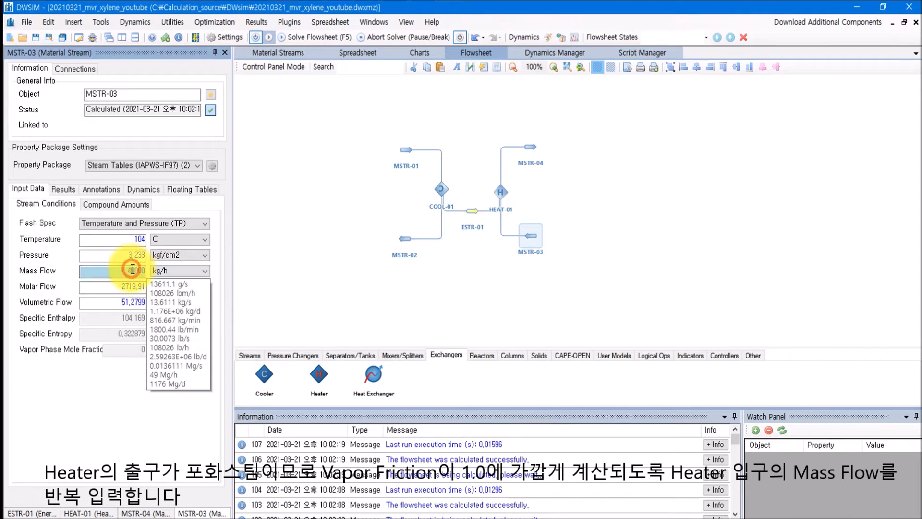
key(BackSpace)
text(8)
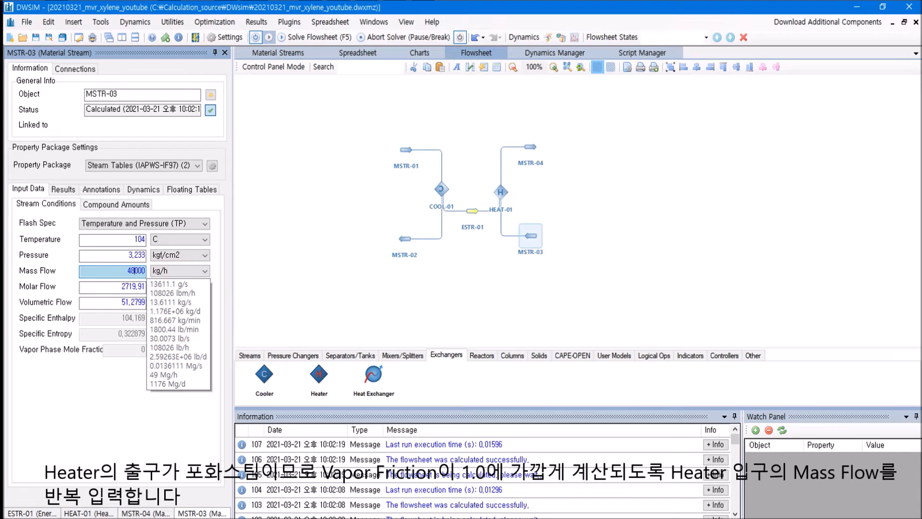
key(Return)
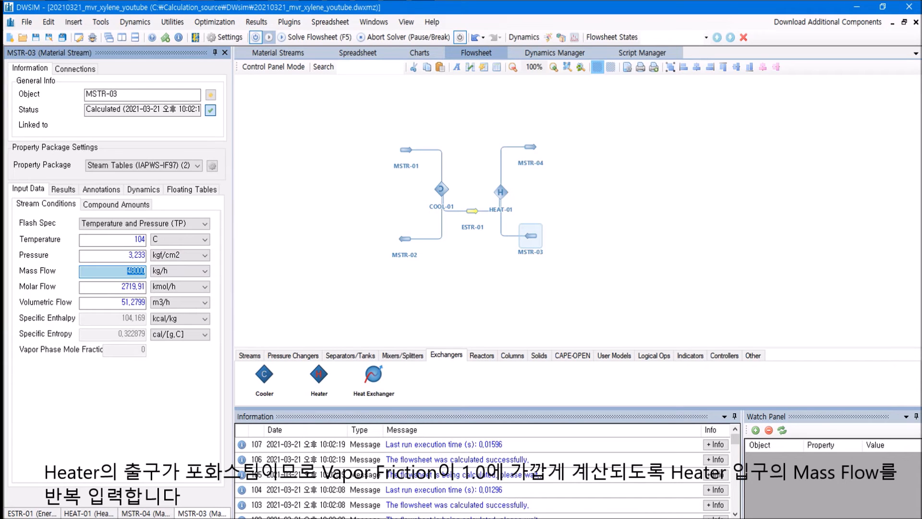
mouse_move(531, 153)
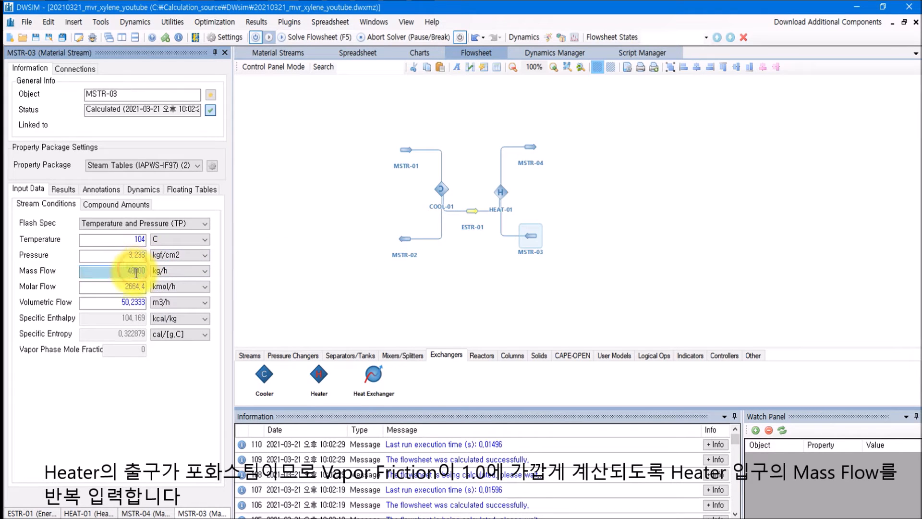
Set the mass flow of heater inlet stream MSTR-03 to 46000 kg/h and recalculate the flowsheet
key(BackSpace)
text(6)
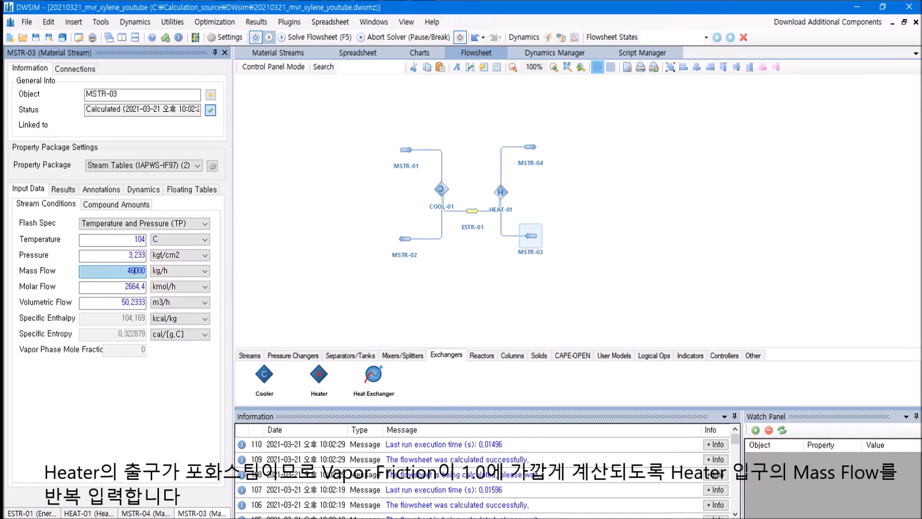
key(Return)
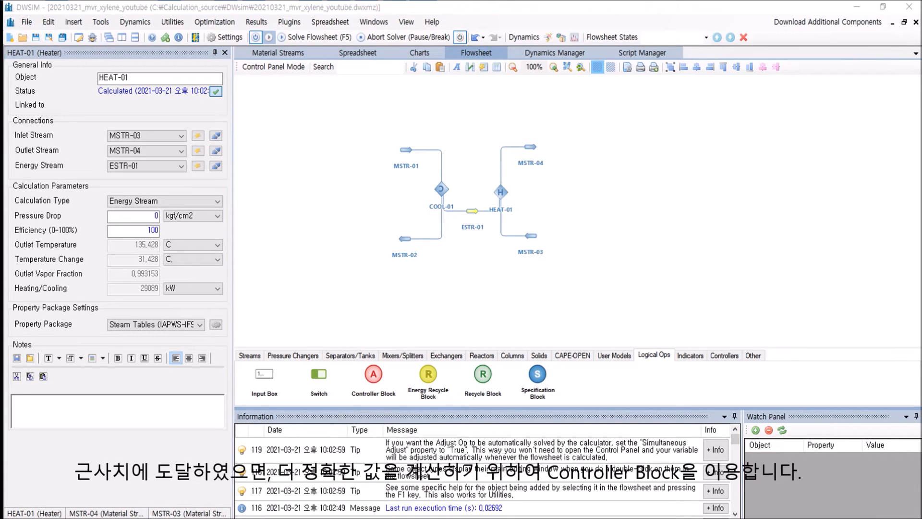
Add a Controller Block beside heater HEAT-01 with the Mass Flow of MSTR-03 as its manipulated property
drag(373, 377, 532, 197)
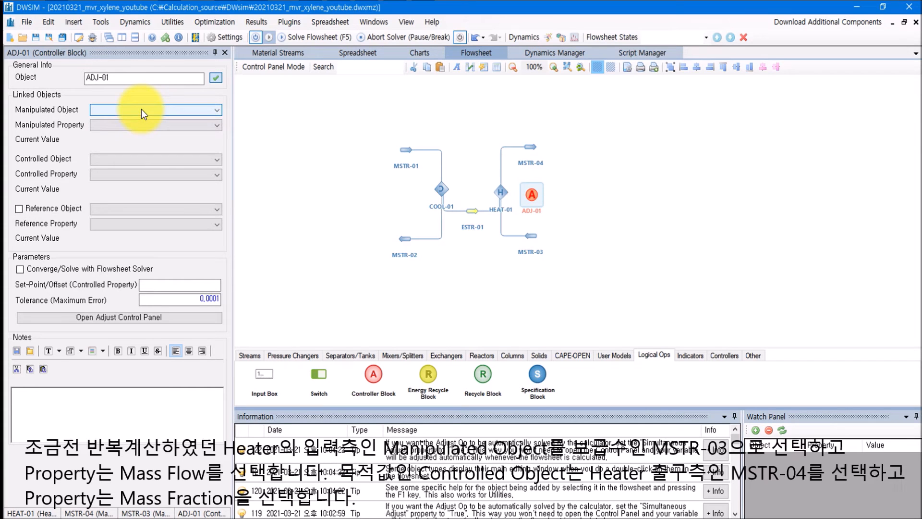
click(142, 110)
click(134, 151)
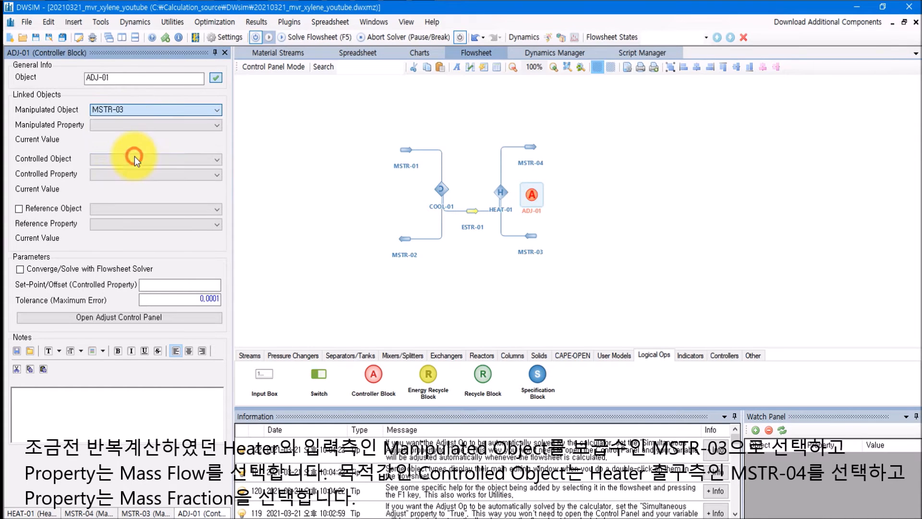
click(152, 128)
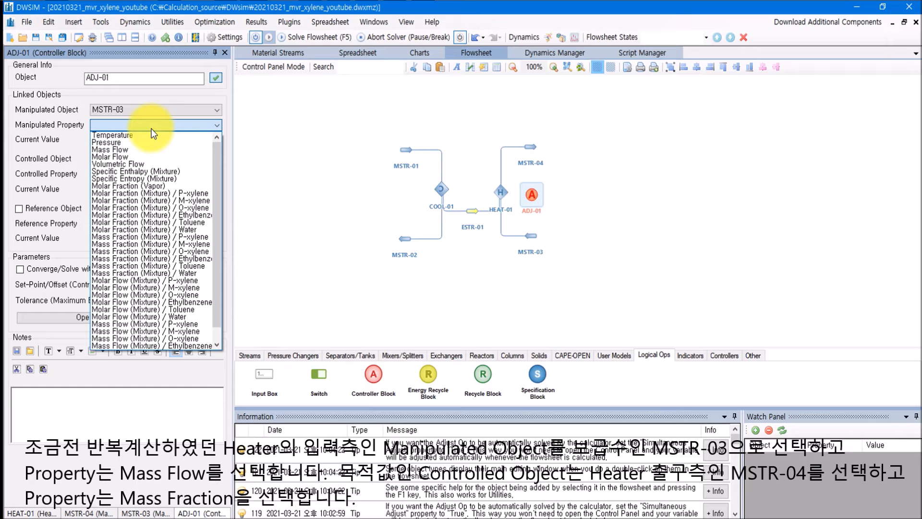
click(146, 153)
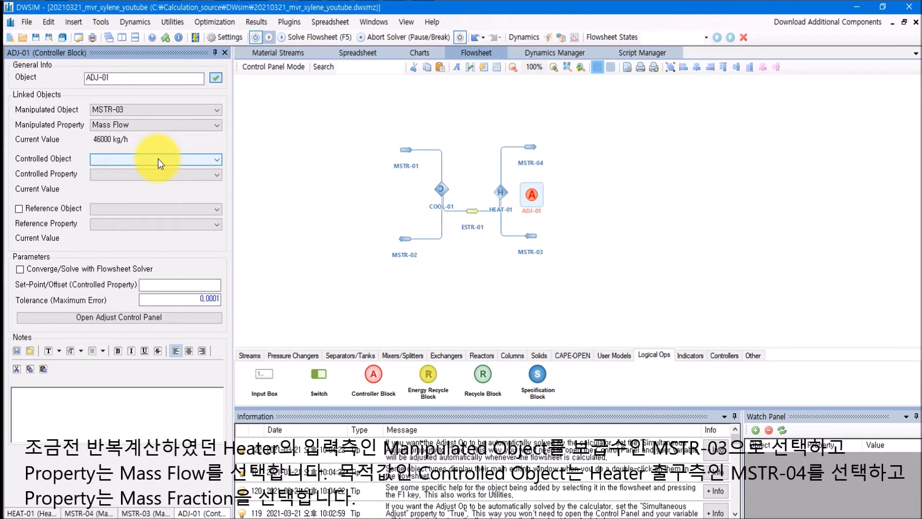
Make Mass Fraction (Vapor) of MSTR-04 the block's controlled property, with a set-point of 1
click(158, 160)
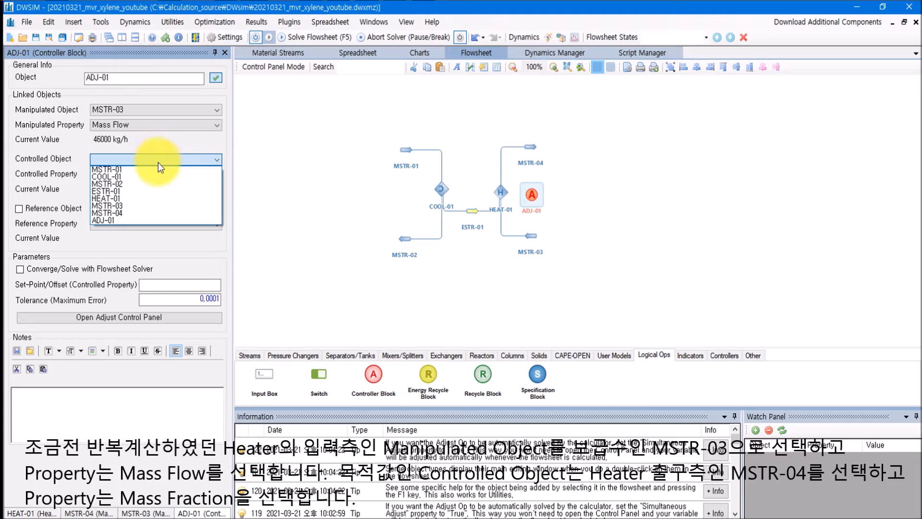
click(154, 213)
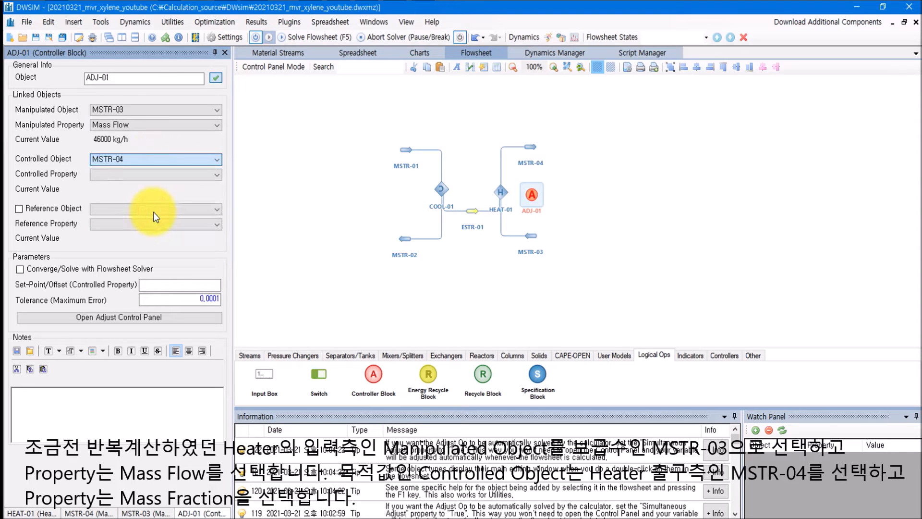
click(158, 176)
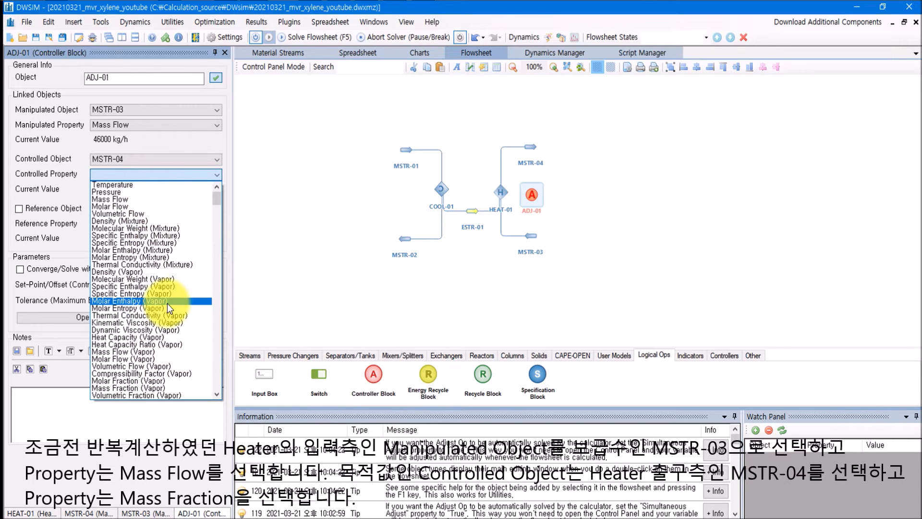
click(129, 388)
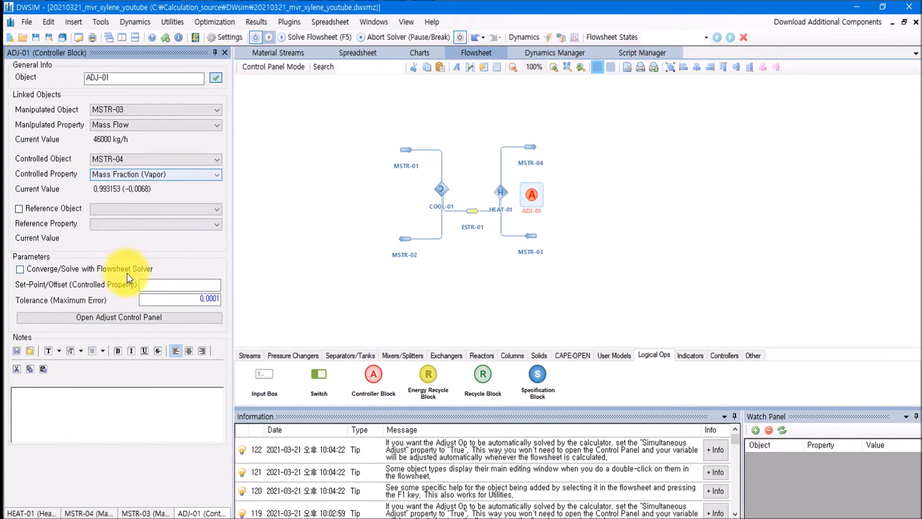
click(185, 285)
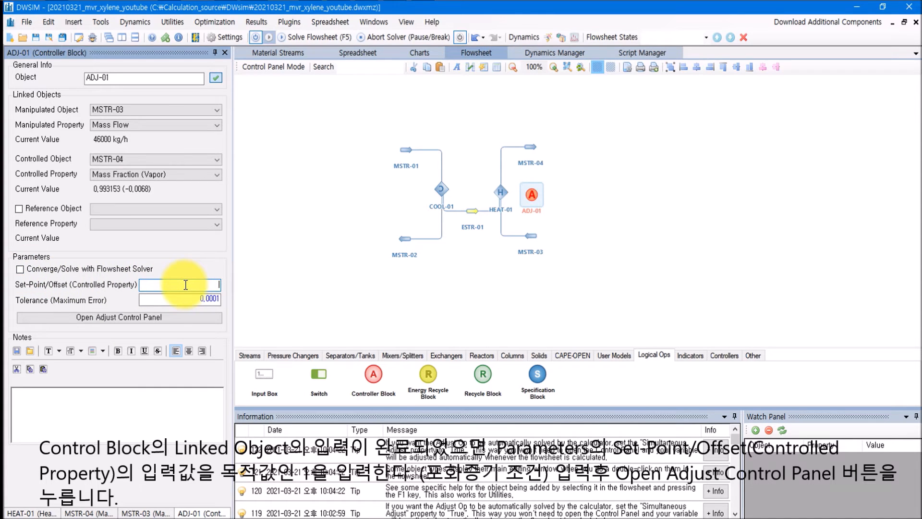
text(1)
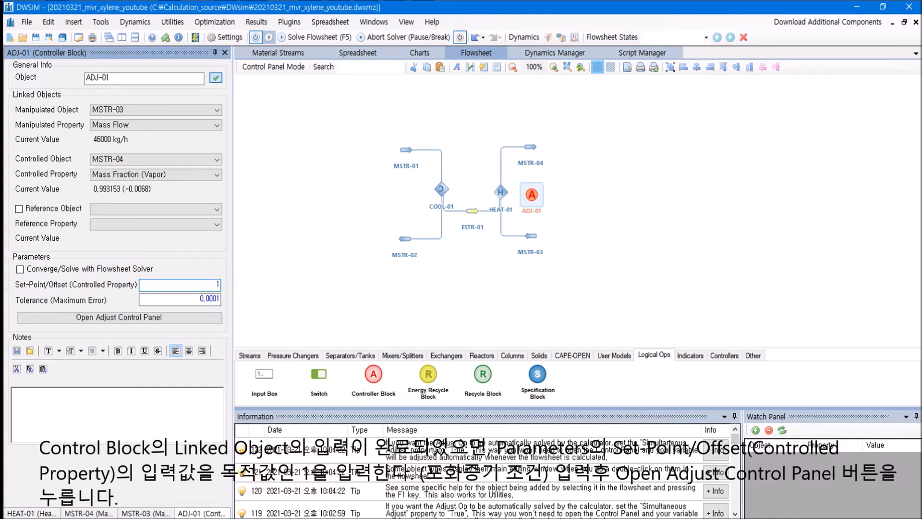
Run the controller block's adjustment using the Secant method with 100 maximum iterations and a step size of 0.01
click(140, 319)
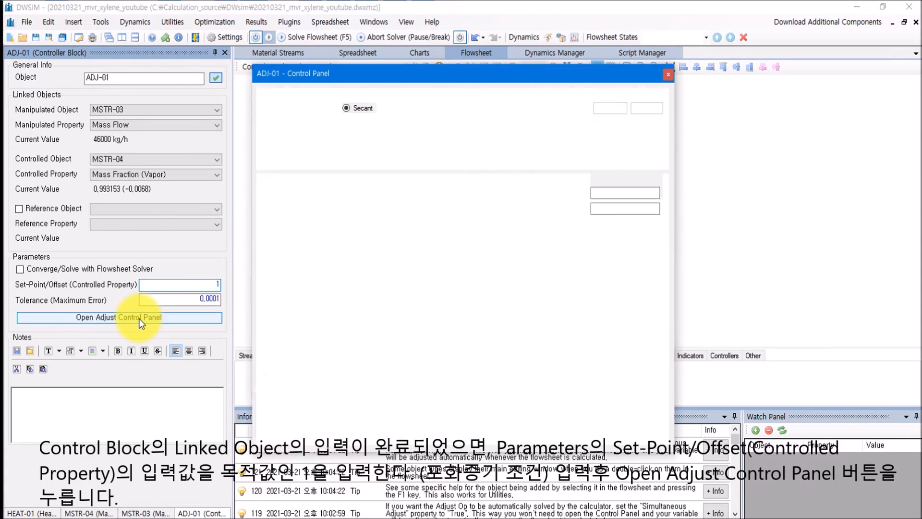
click(385, 124)
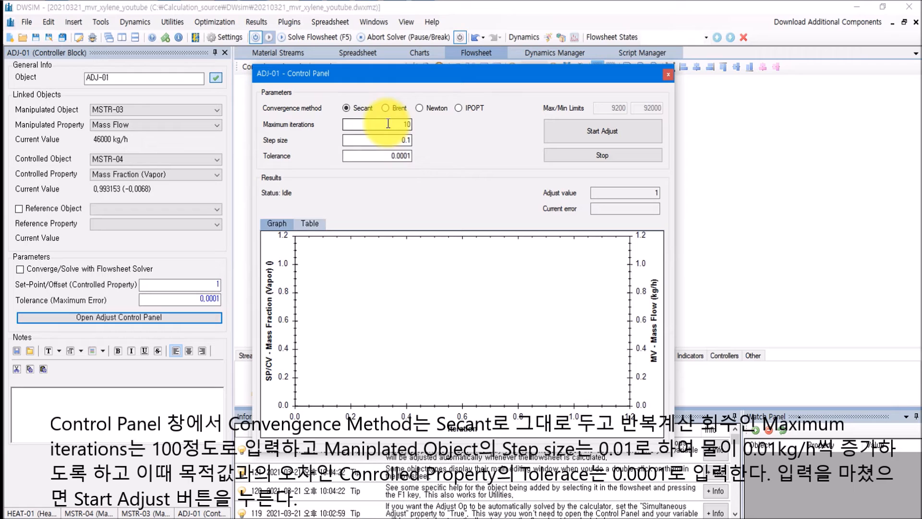
text(0)
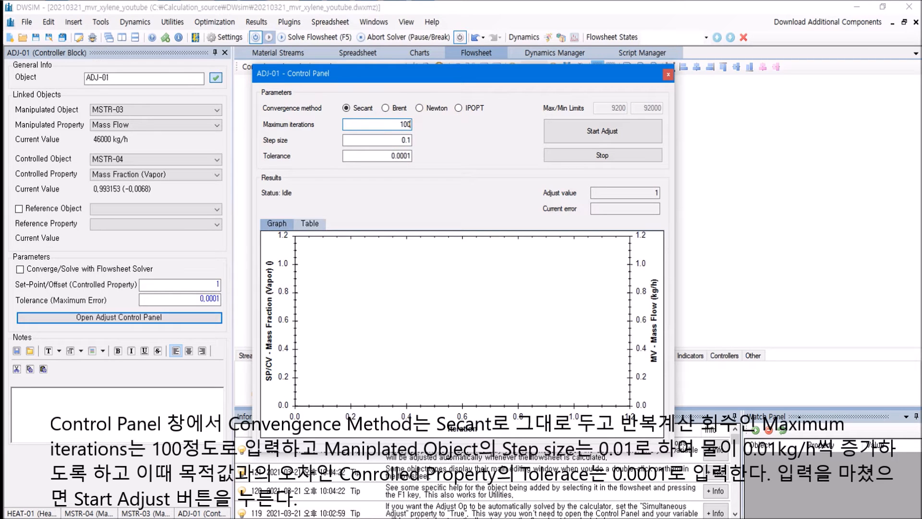
click(407, 140)
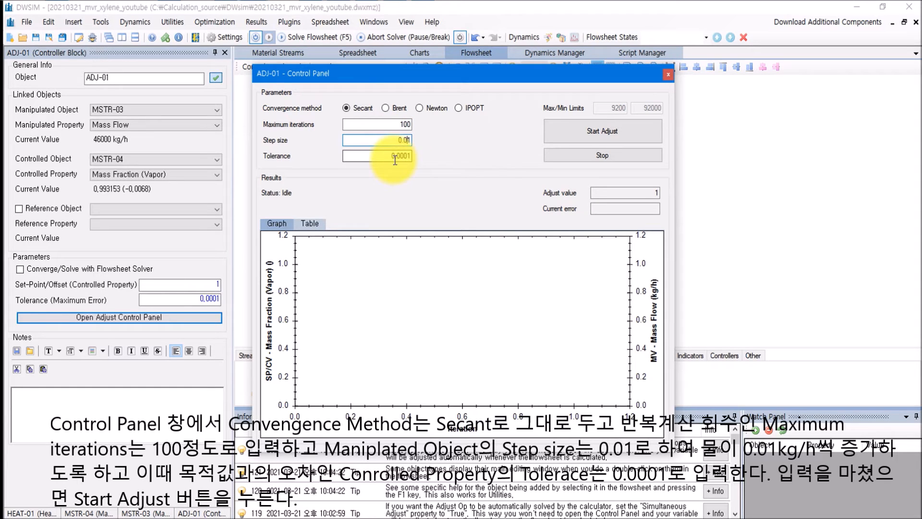
click(598, 131)
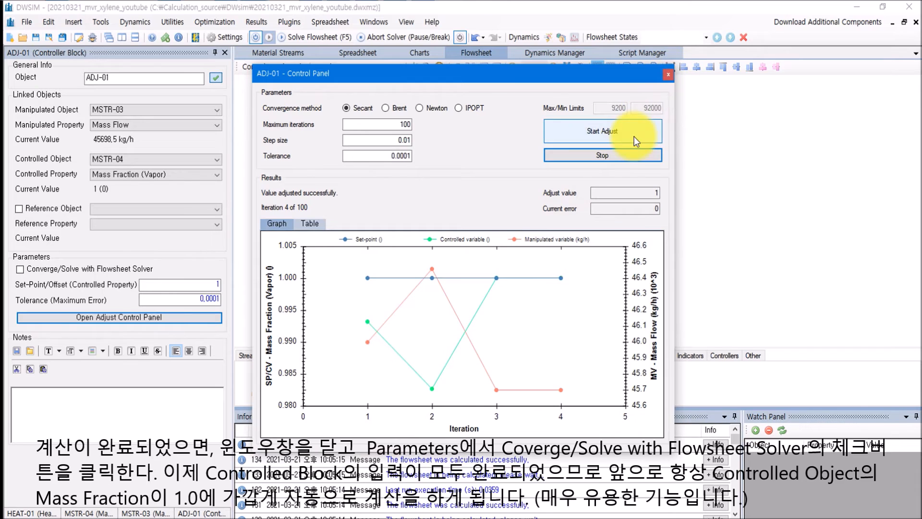
click(670, 75)
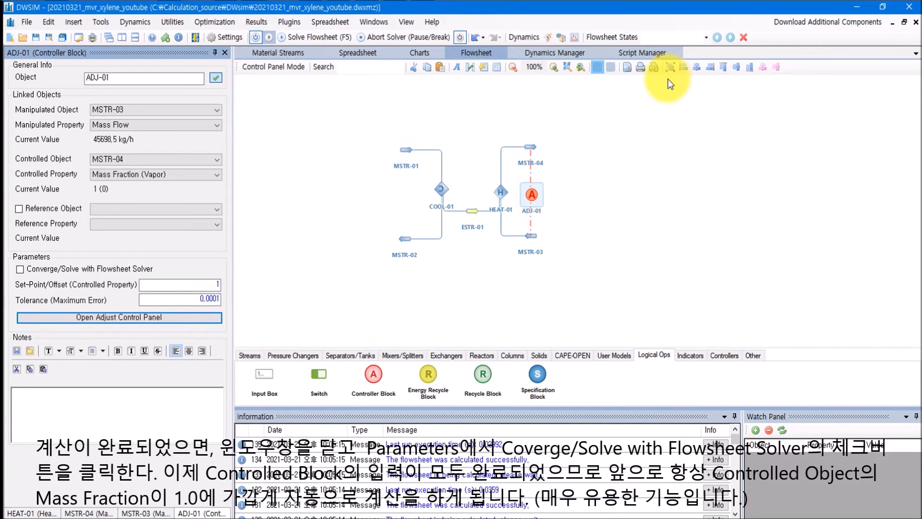
Enable Converge/Solve with Flowsheet Solver for the controller block and solve the flowsheet
click(20, 269)
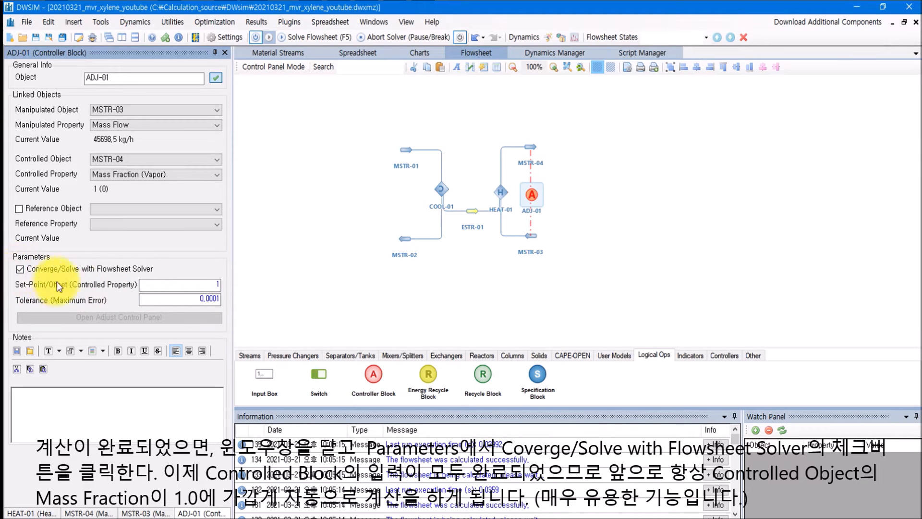
click(312, 39)
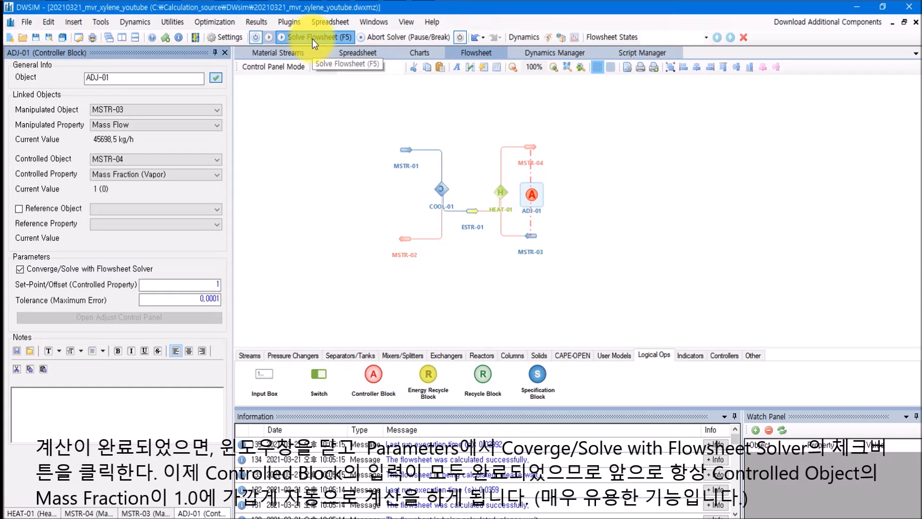
mouse_move(532, 143)
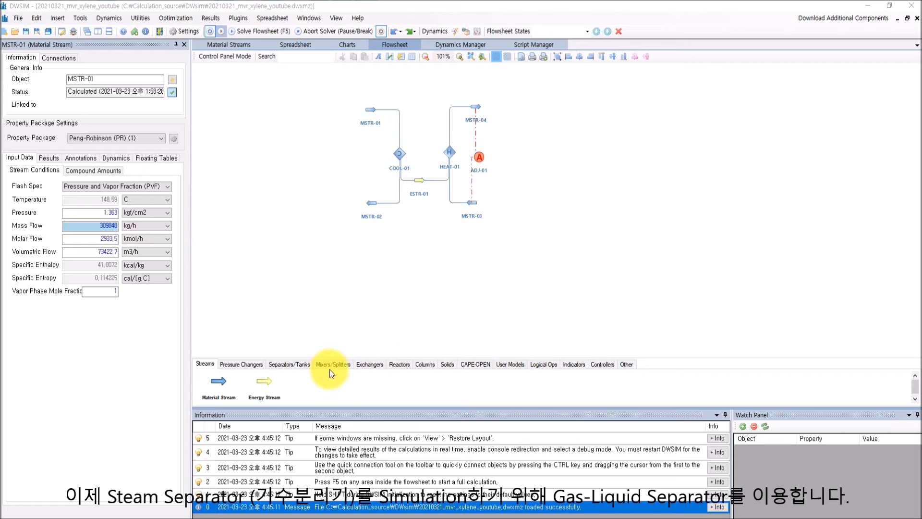
Add a Gas-Liquid Separator downstream of MSTR-04 and connect MSTR-04 as its Inlet Stream 1
click(325, 365)
click(291, 365)
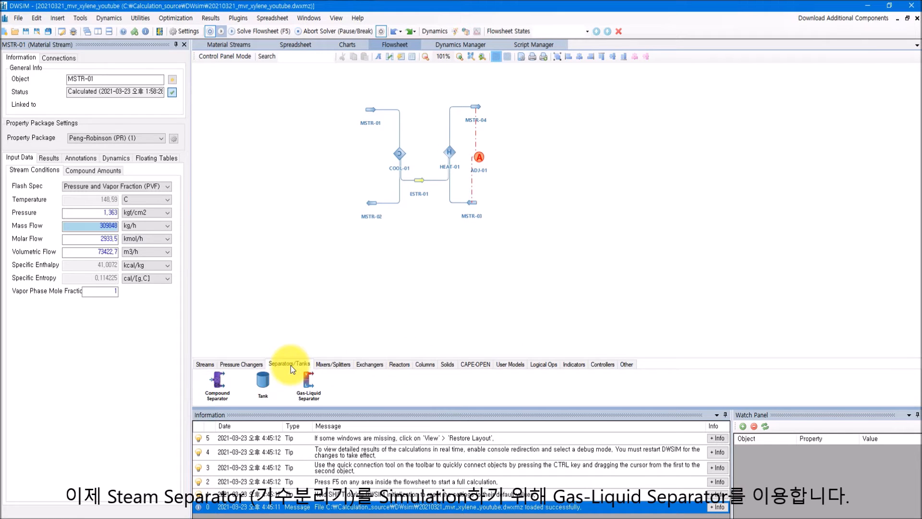
drag(306, 386, 522, 114)
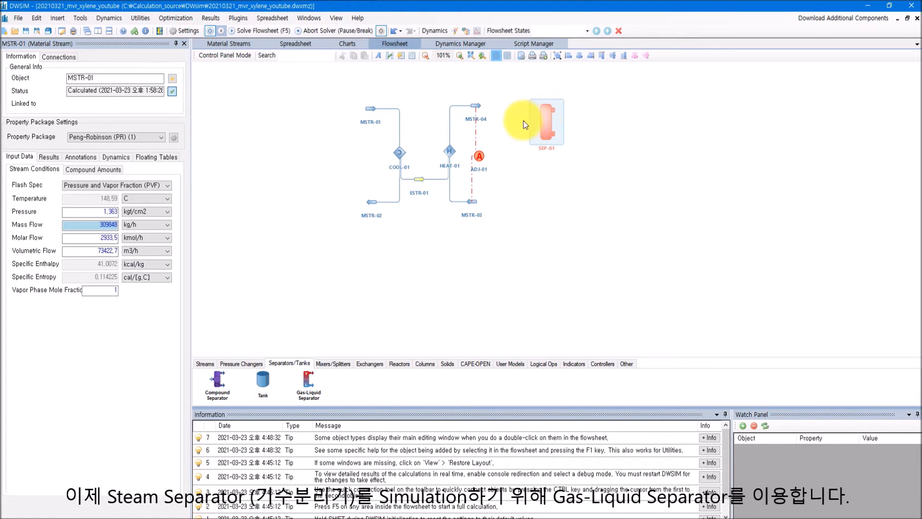
click(534, 118)
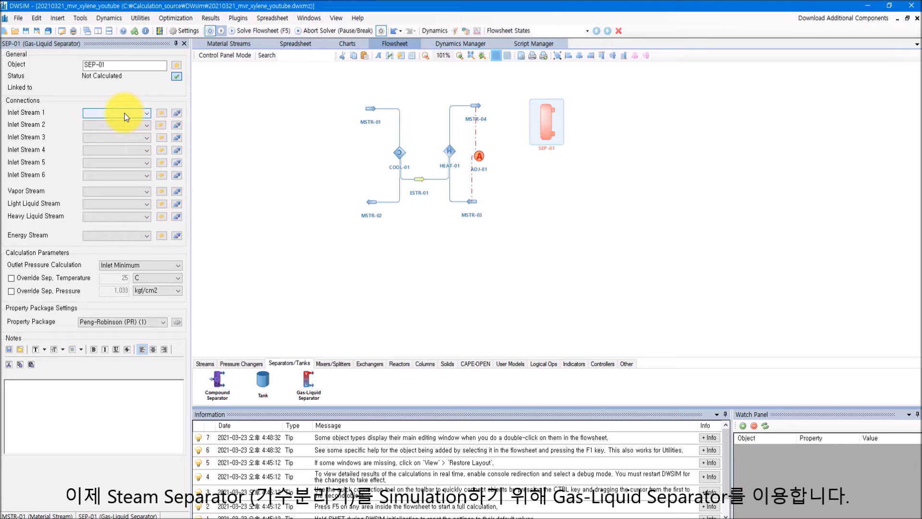
click(124, 113)
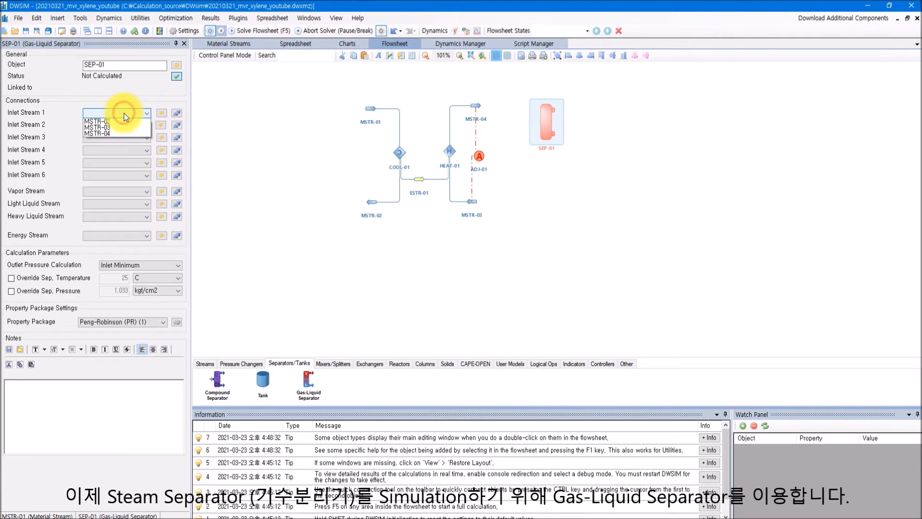
click(118, 137)
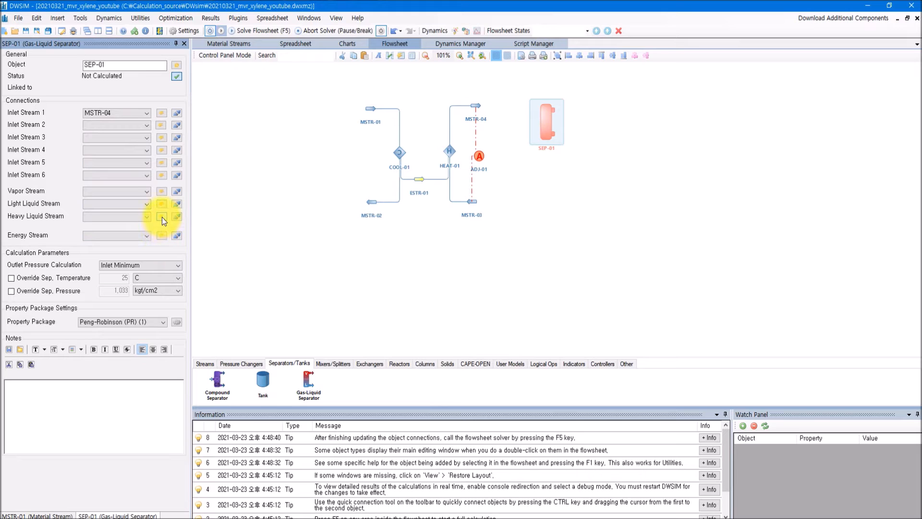
Create the separator's vapor and light liquid outlet streams and align the separator and both streams on the flowsheet
click(163, 192)
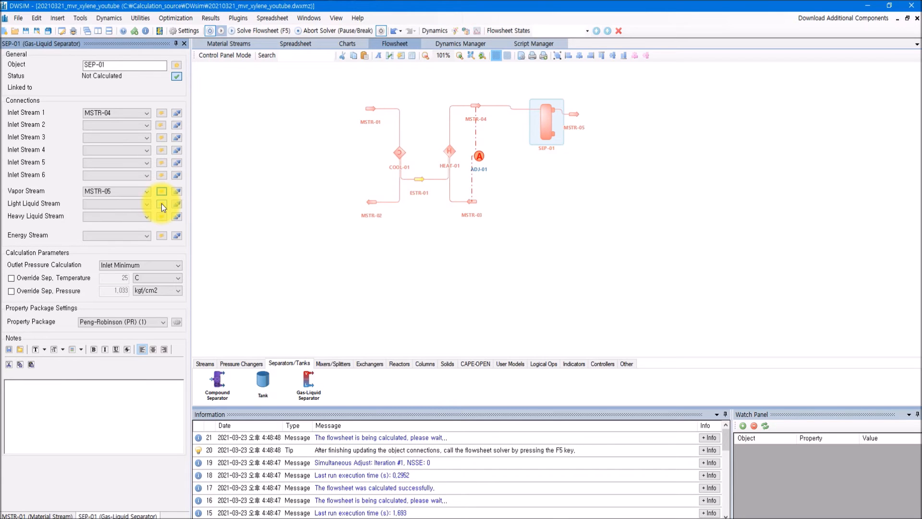
click(162, 203)
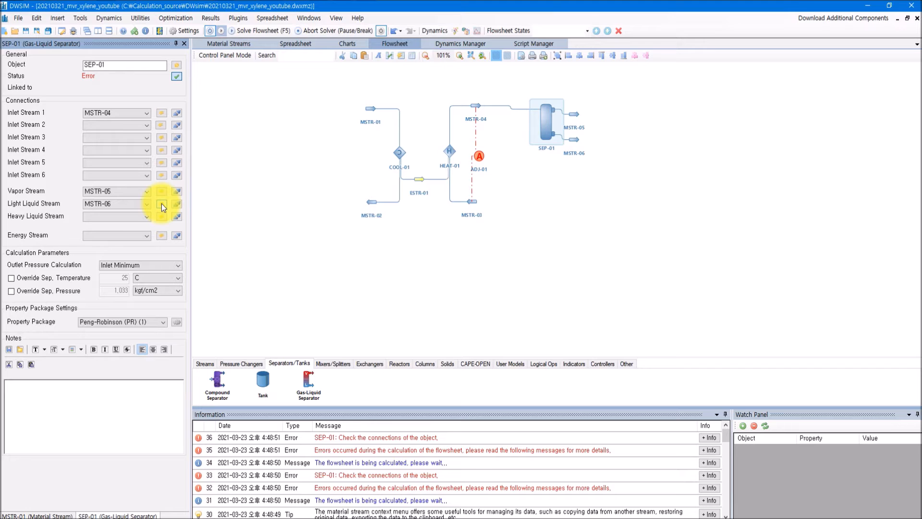
drag(546, 124, 586, 106)
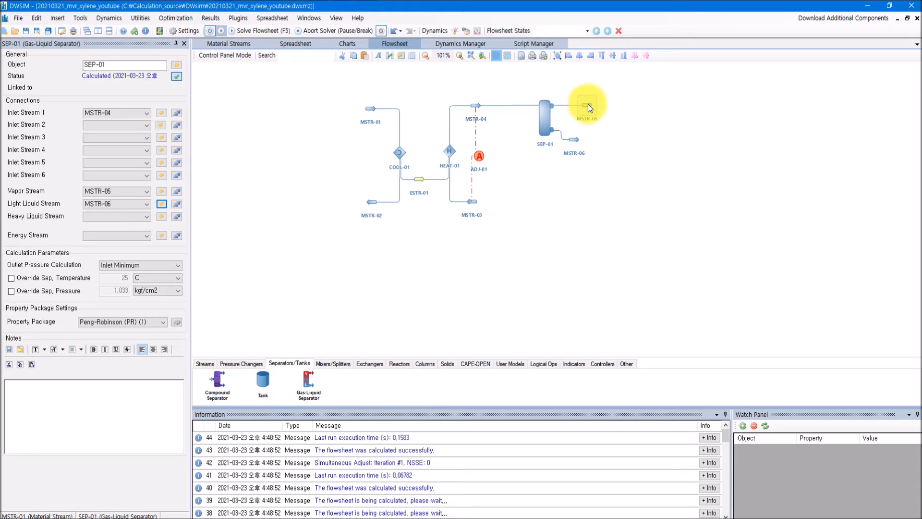
drag(573, 137, 572, 130)
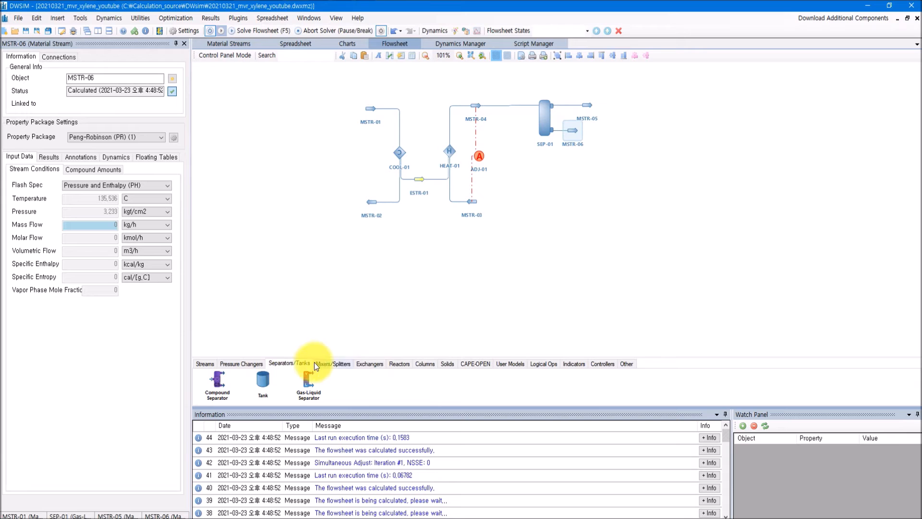
Add a Compressor after the separator's vapor outlet and connect MSTR-05 as its inlet stream
click(252, 364)
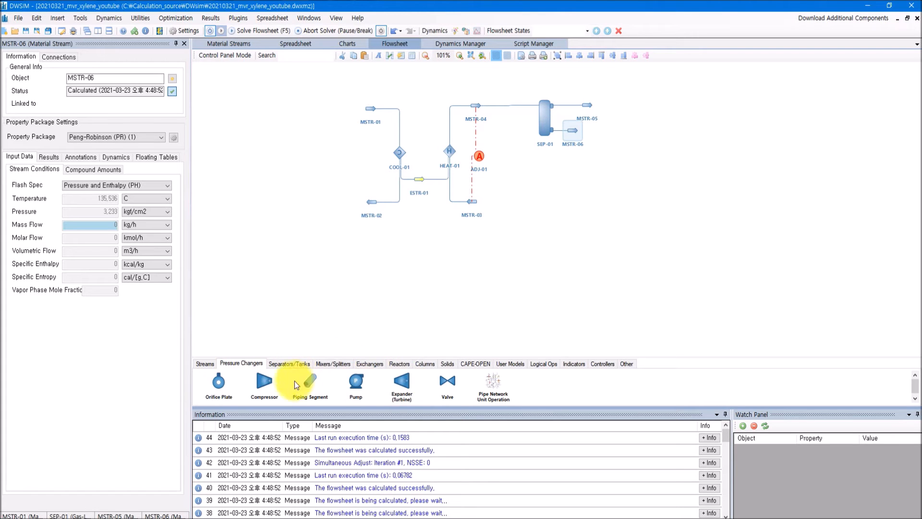
drag(259, 379, 613, 112)
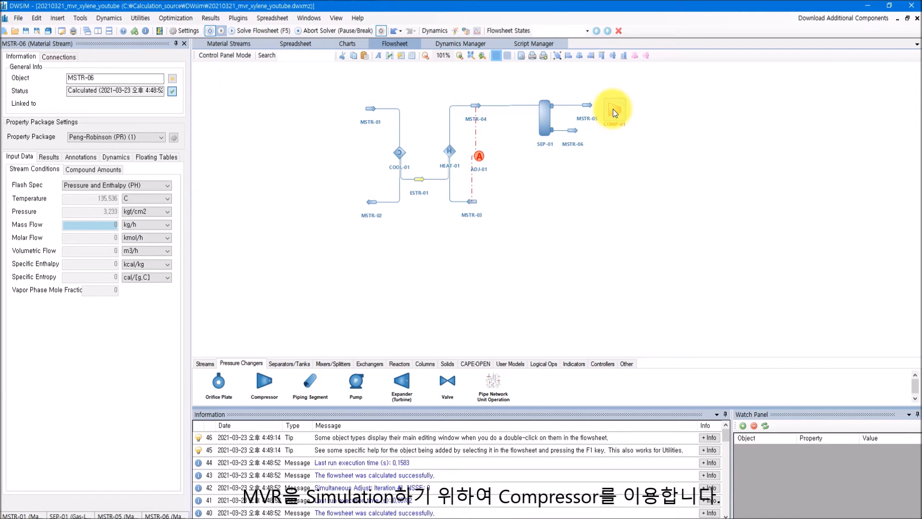
click(612, 111)
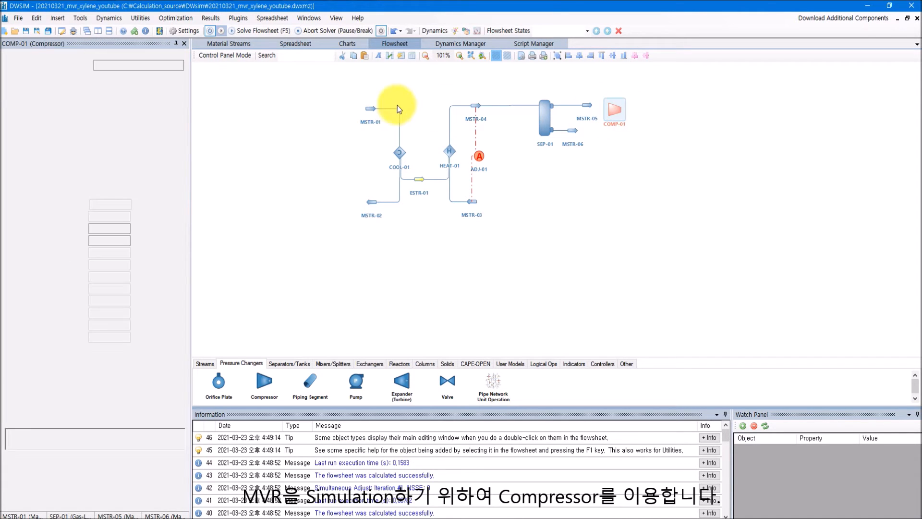
click(125, 113)
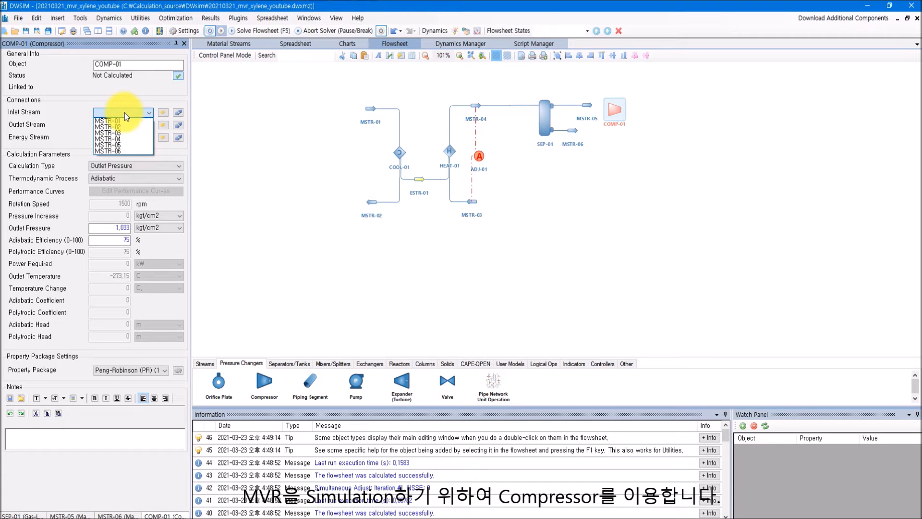
click(126, 146)
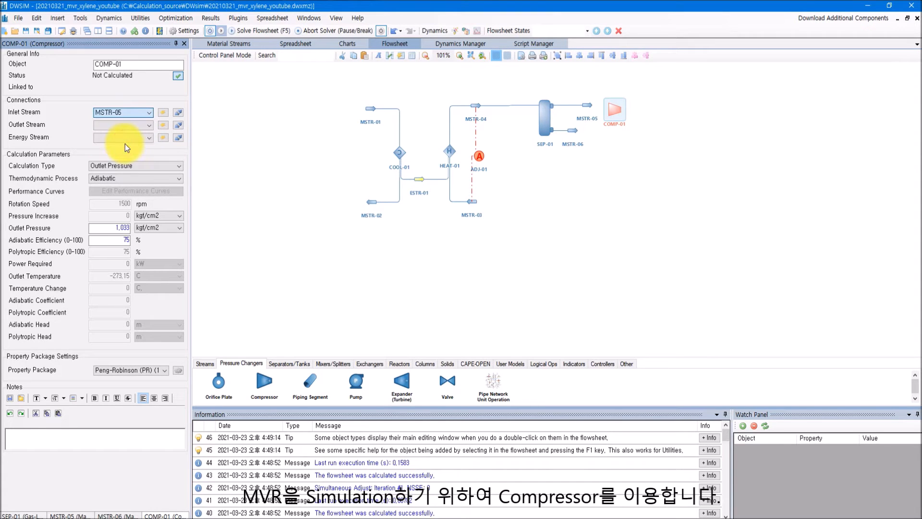
Create the compressor's outlet and energy streams, then align the compressor and both new streams on the flowsheet
click(162, 123)
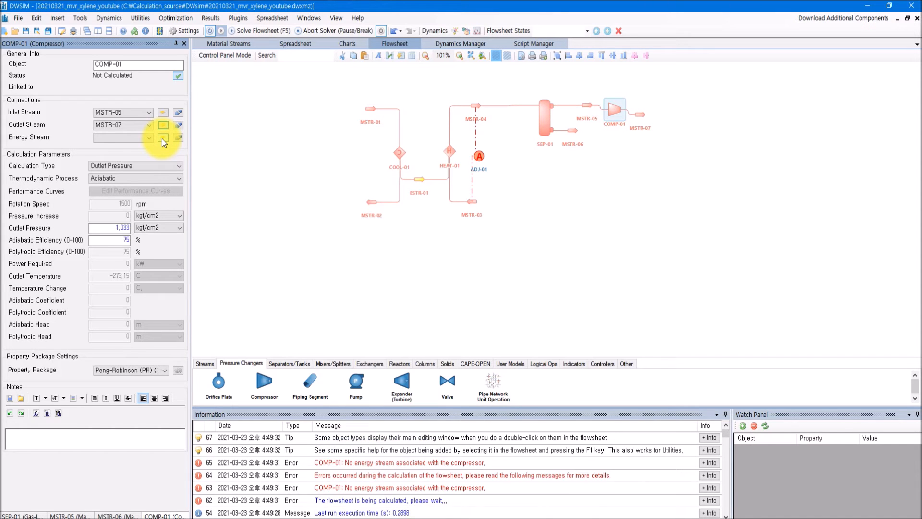
click(162, 139)
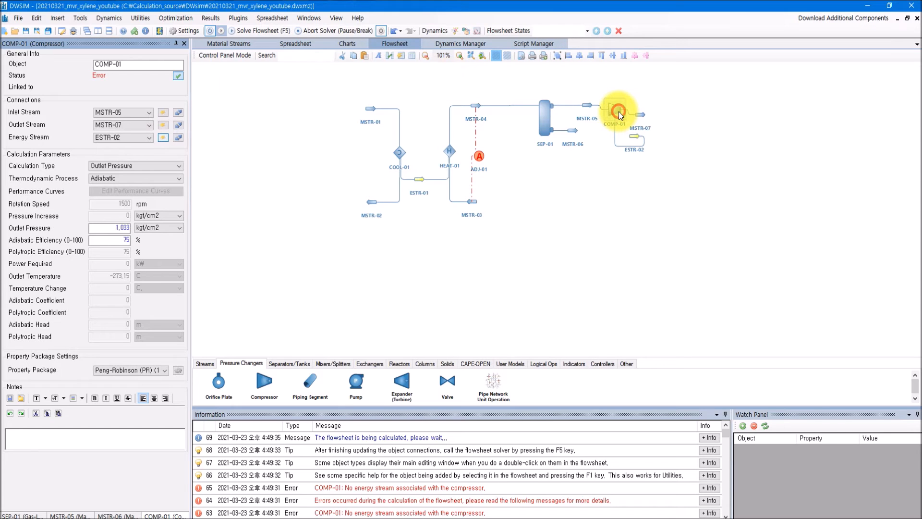
mouse_move(615, 109)
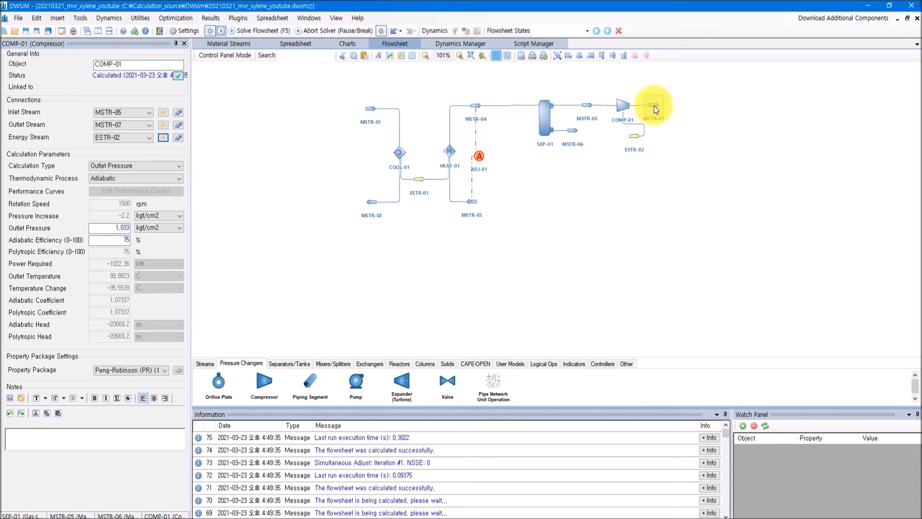
click(656, 110)
drag(624, 136, 607, 139)
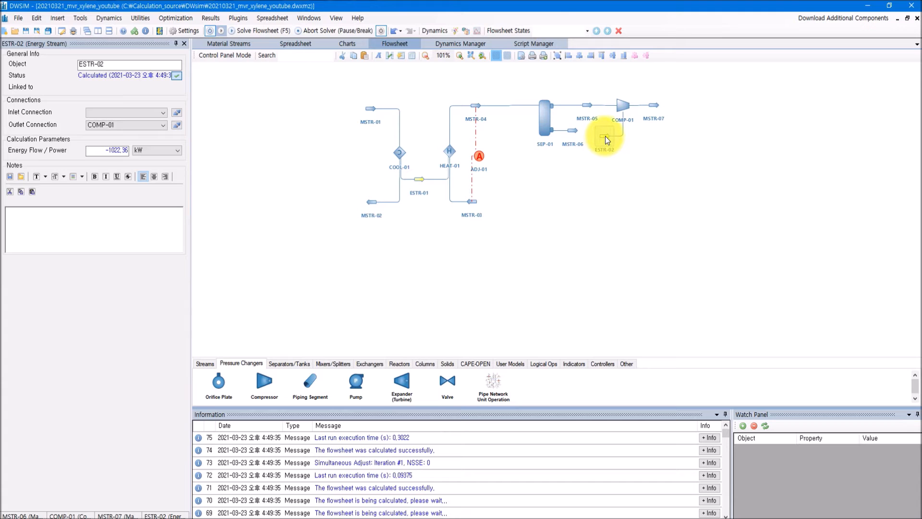
mouse_move(605, 139)
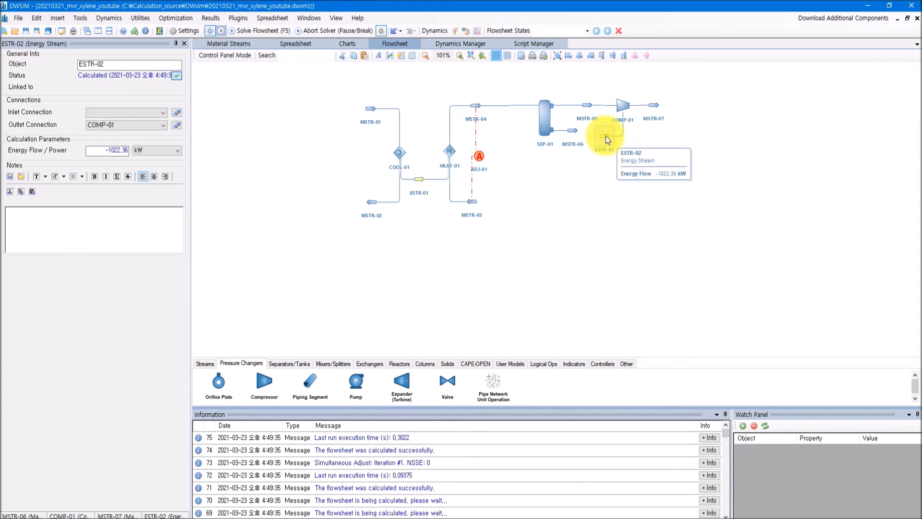
Set COMP-01's calculation type to Outlet Pressure with an outlet pressure of 6.03323 kgf/cm2, using 75% adiabatic efficiency
mouse_move(587, 102)
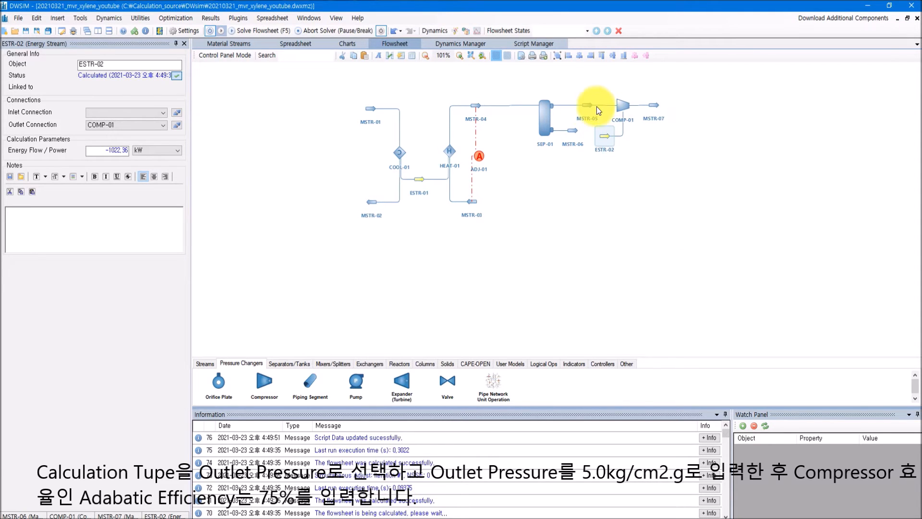
click(621, 105)
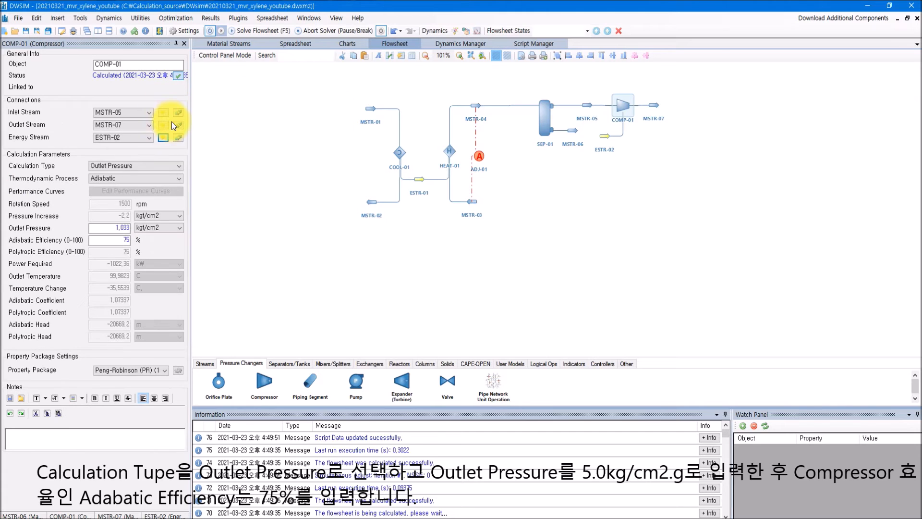
click(142, 168)
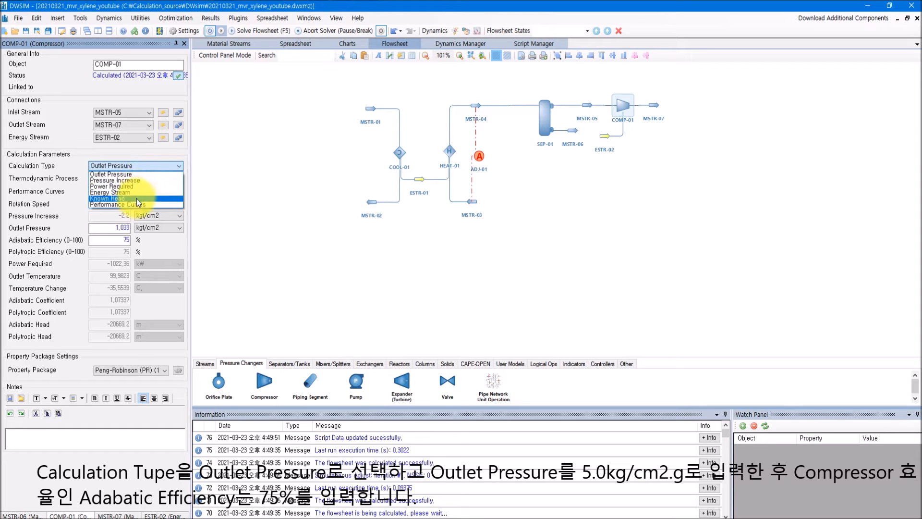
click(134, 174)
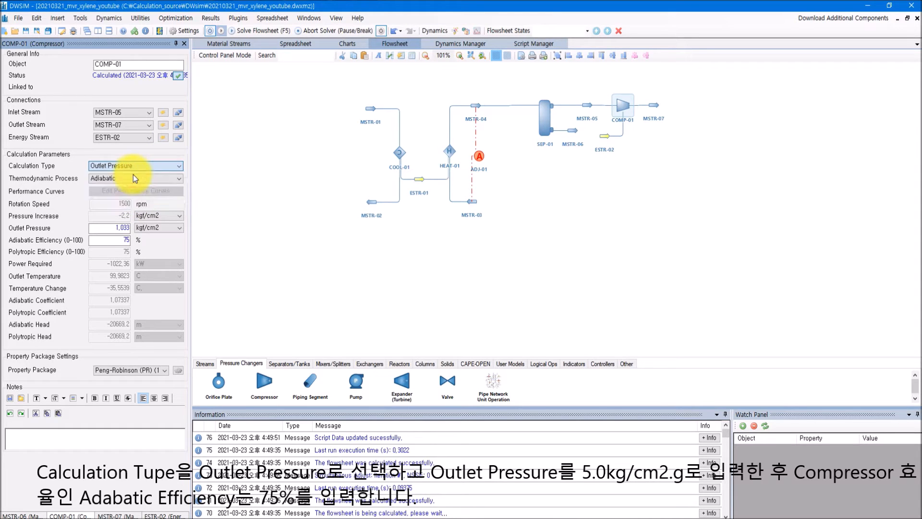
double_click(108, 228)
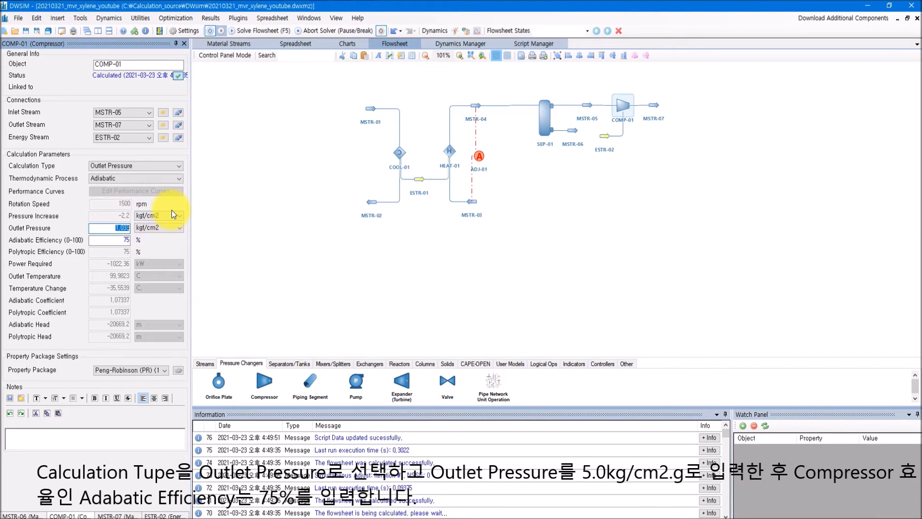
text(6,03323)
key(Return)
click(115, 241)
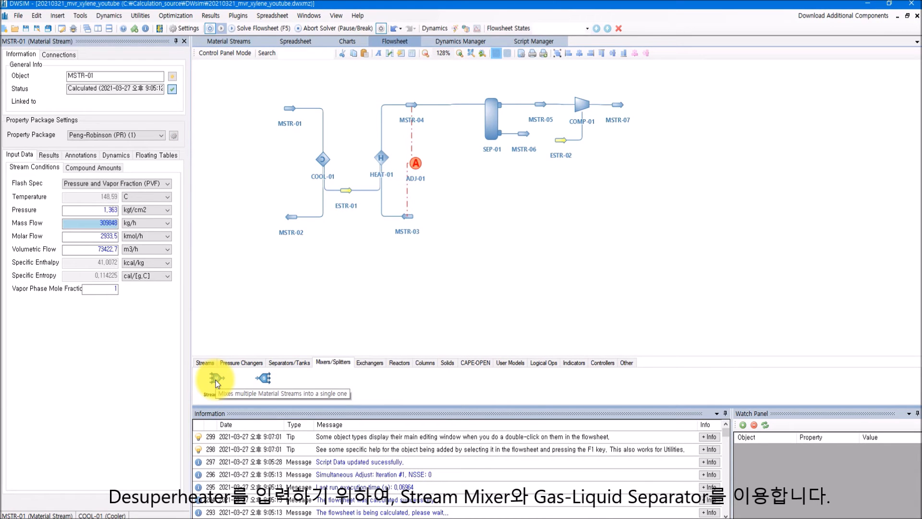
Add a Stream Mixer downstream of the compressor outlet and connect MSTR-07 as its Inlet Stream 1
drag(216, 382, 663, 104)
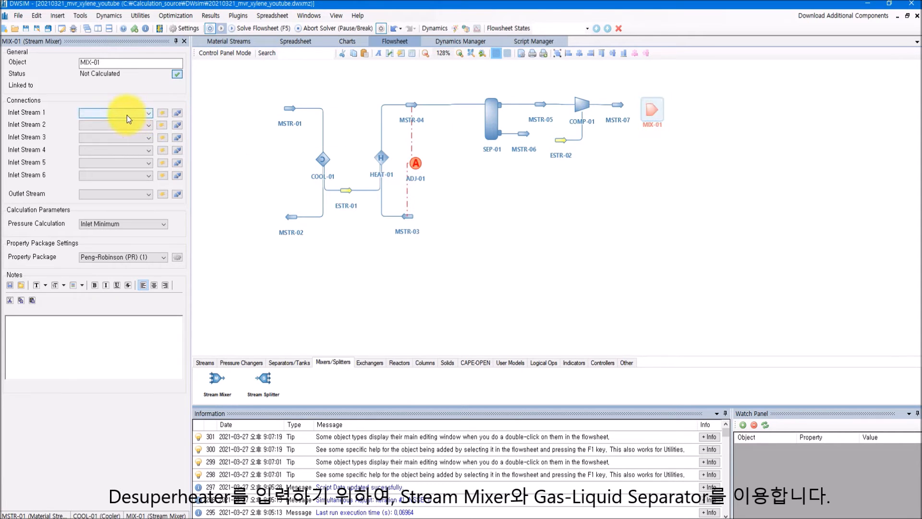
click(127, 115)
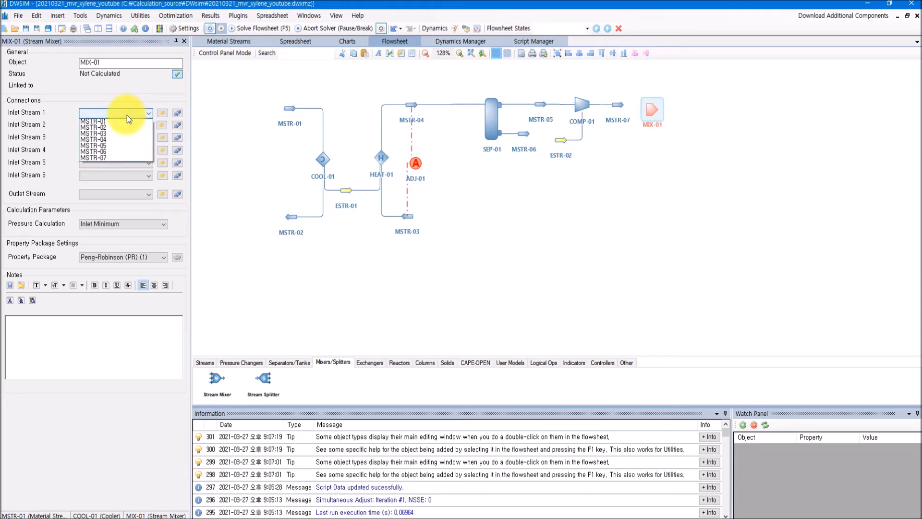
click(113, 158)
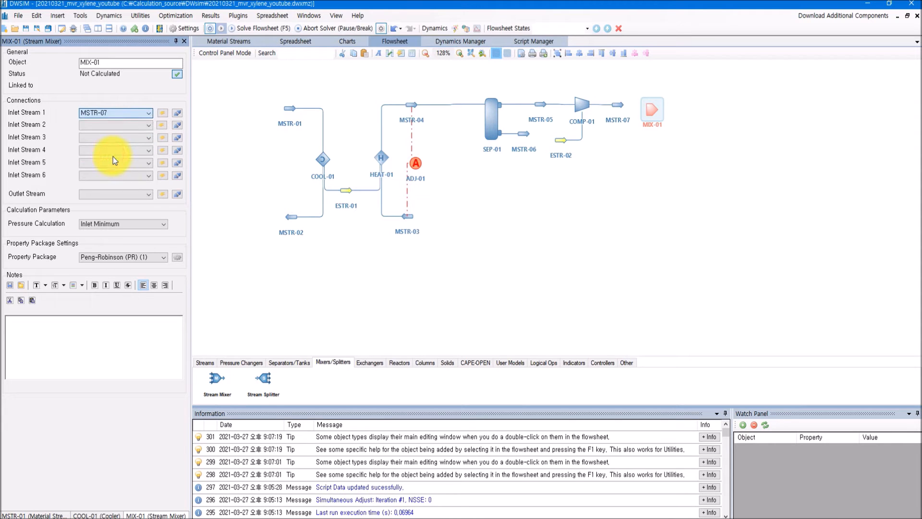
Create the mixer's second inlet stream and outlet stream, and assign it the Steam Tables (IAPWS-IF97) property package
click(162, 125)
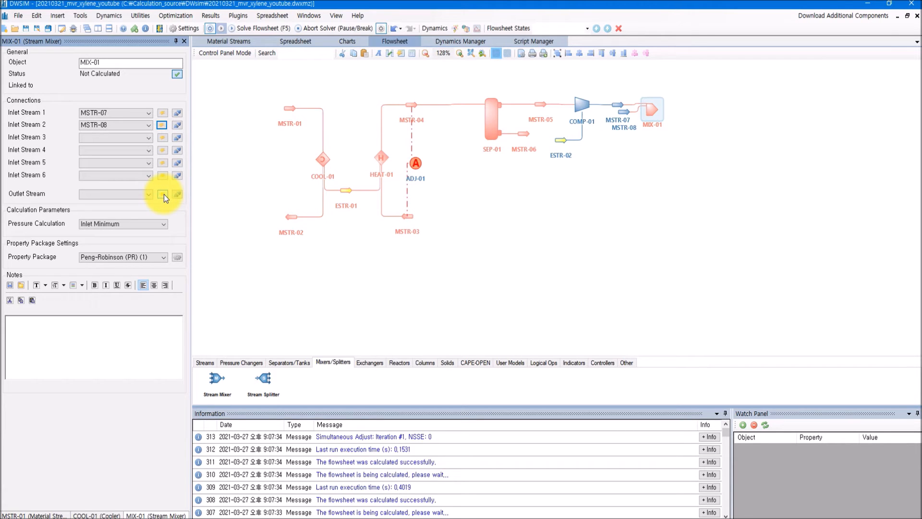
click(163, 195)
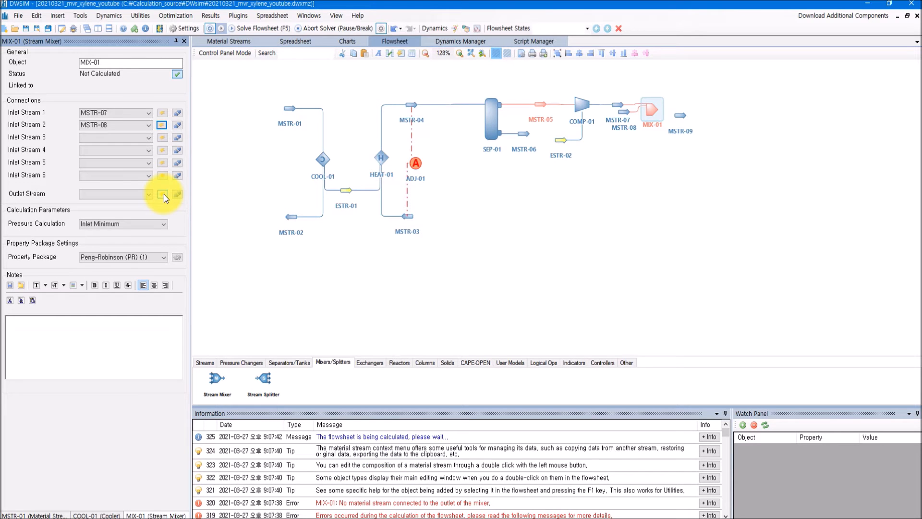
click(135, 258)
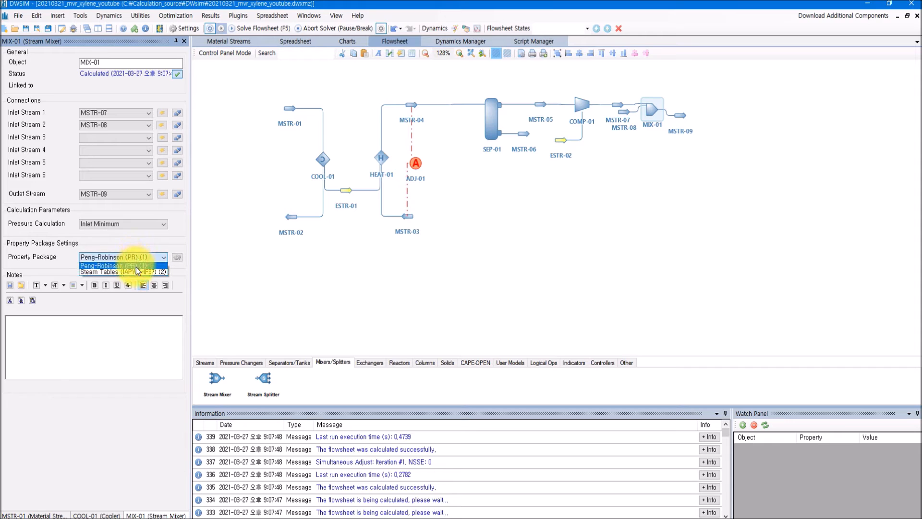
click(137, 272)
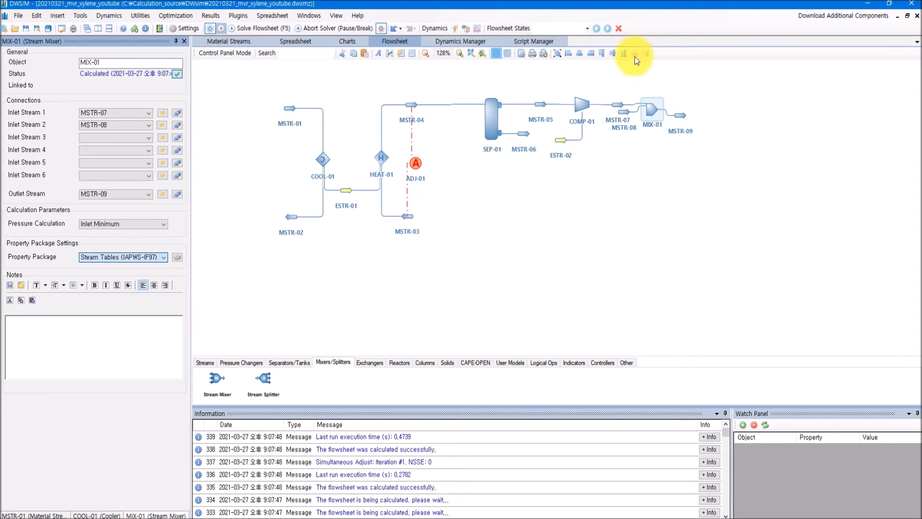
Move MSTR-08 below the mixer and line up the mixer and its outlet stream MSTR-09
drag(626, 114, 621, 171)
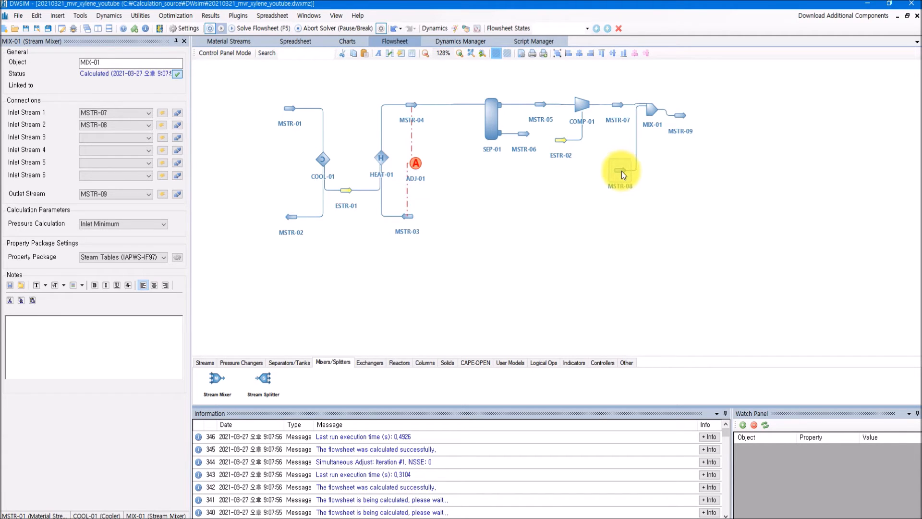
click(652, 113)
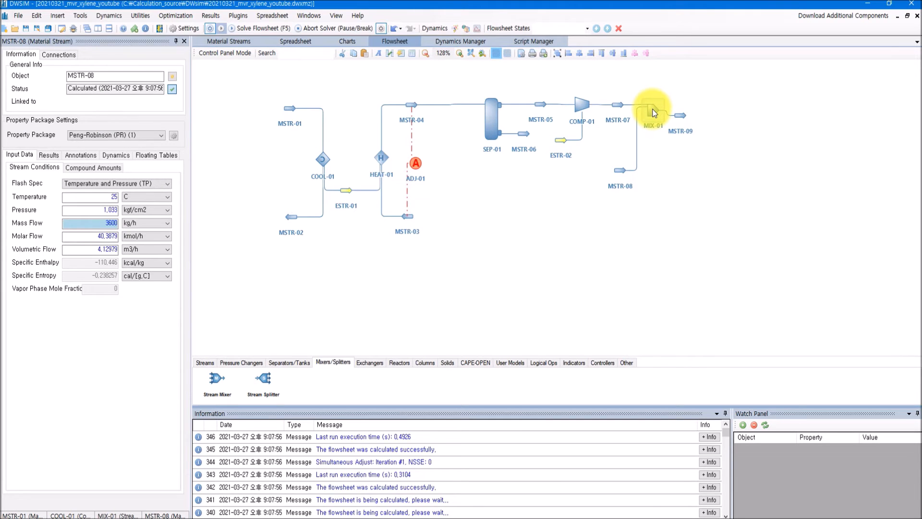
click(654, 111)
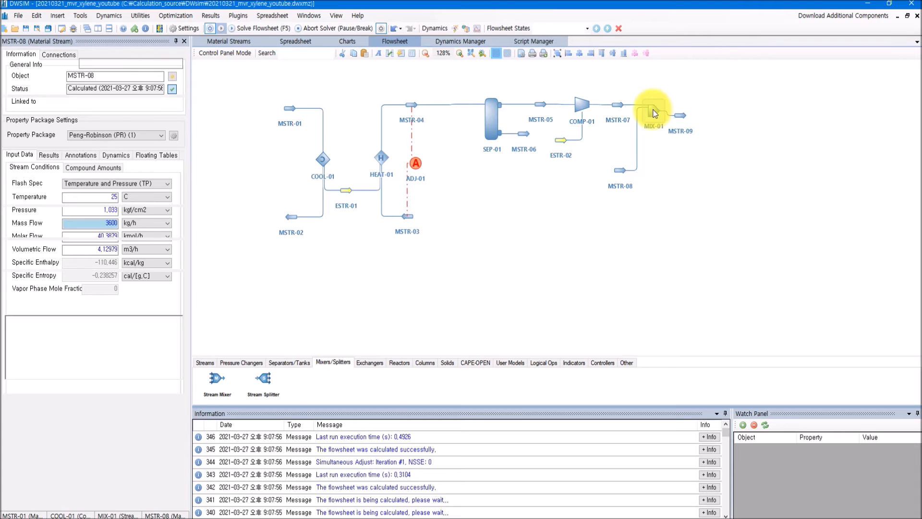
click(684, 115)
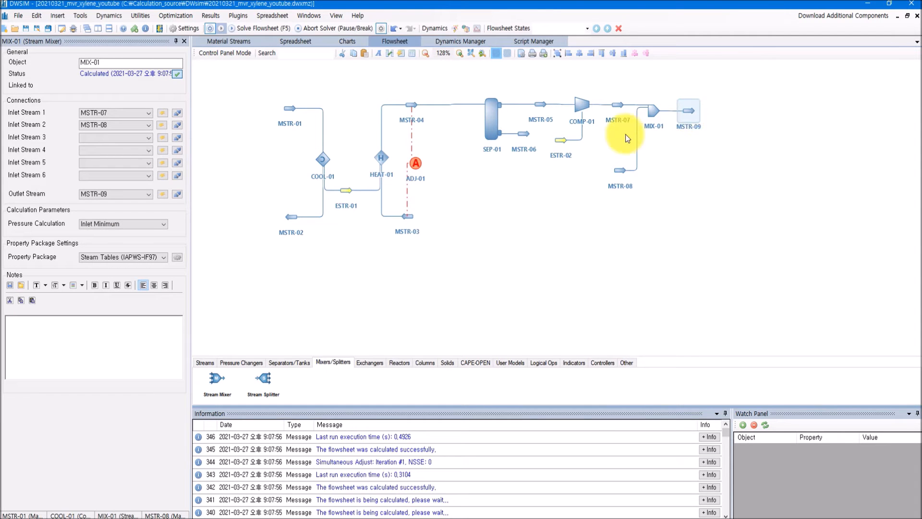
Set the makeup water stream MSTR-08 to a temperature of 104 C and a pressure of 6.03323 kgf/cm2
double_click(619, 171)
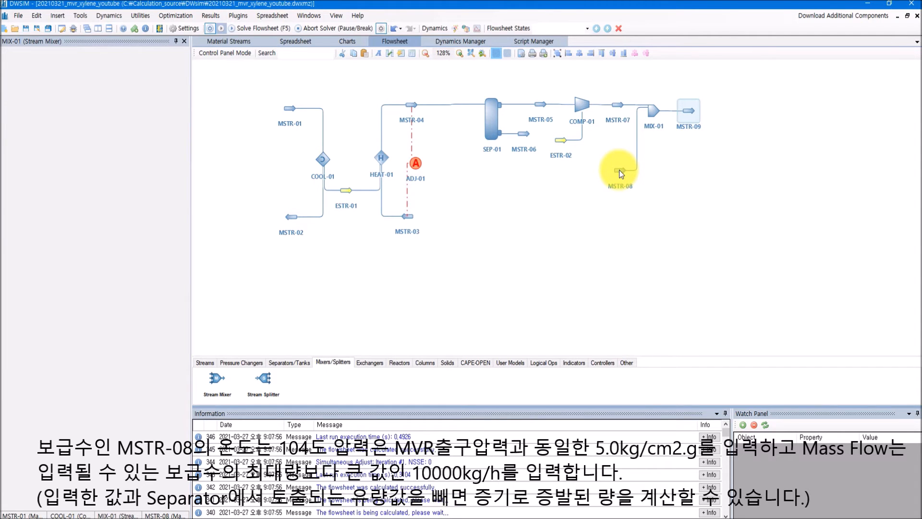
click(620, 172)
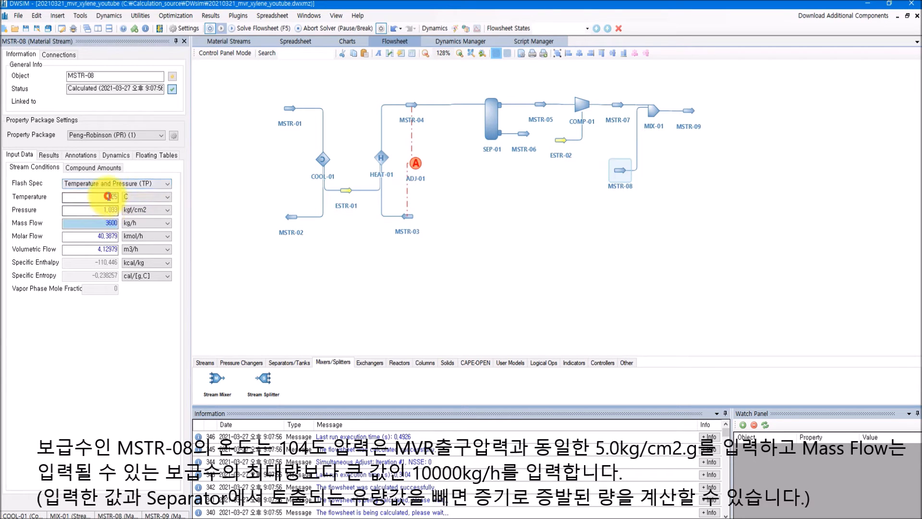
click(109, 197)
text(4)
key(Return)
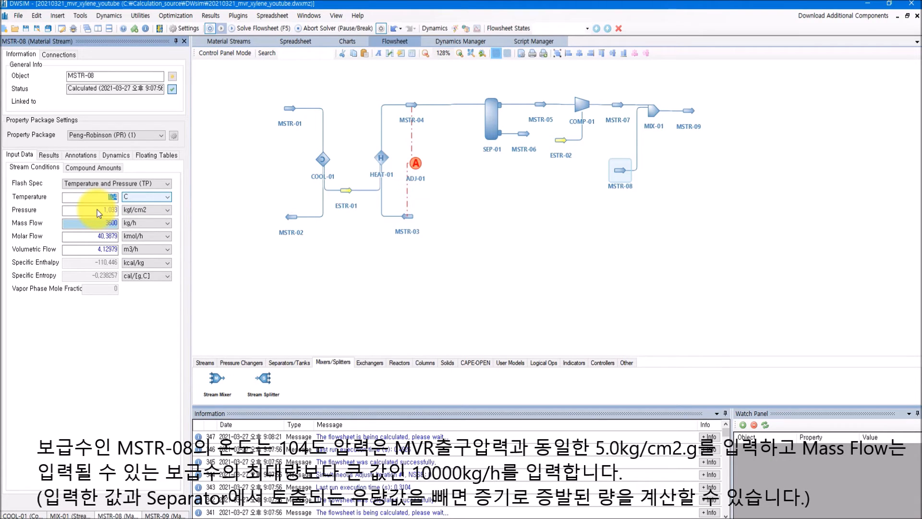
click(96, 211)
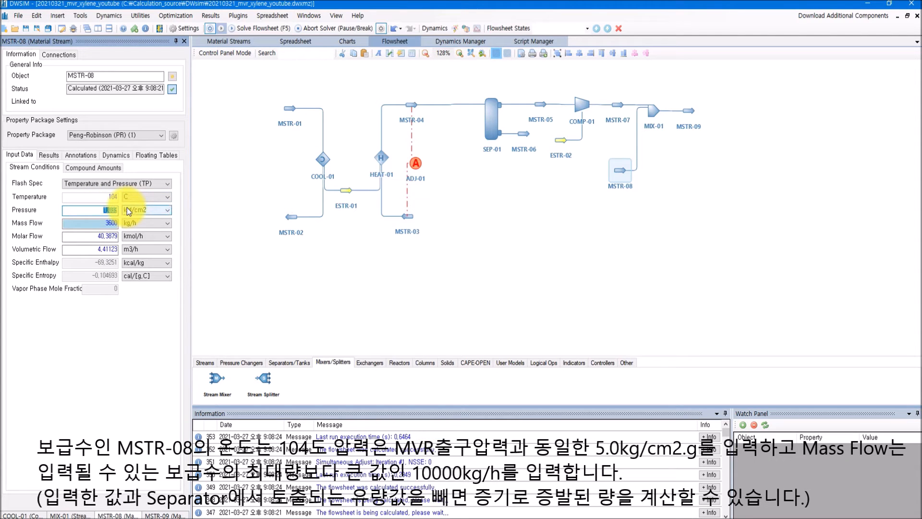
text(6,03323)
key(Return)
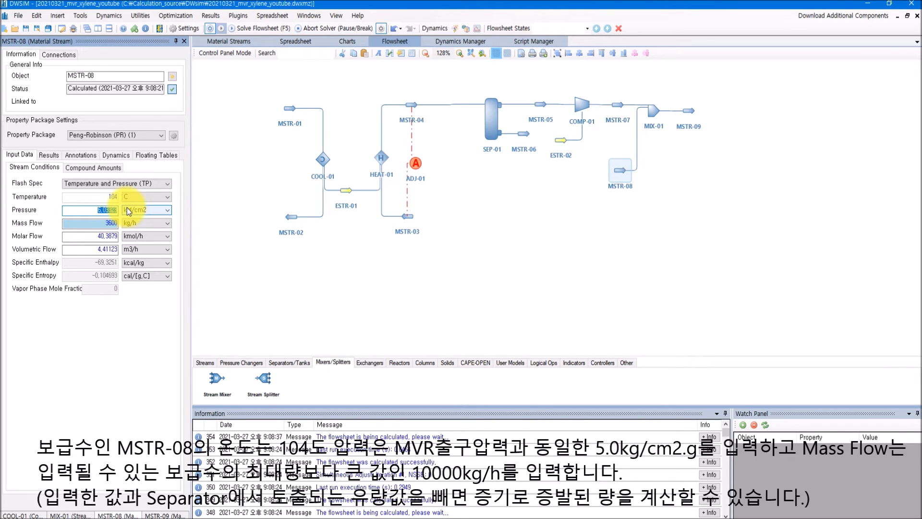
Set the mass flow of MSTR-08 to 10000 kg/h
click(101, 221)
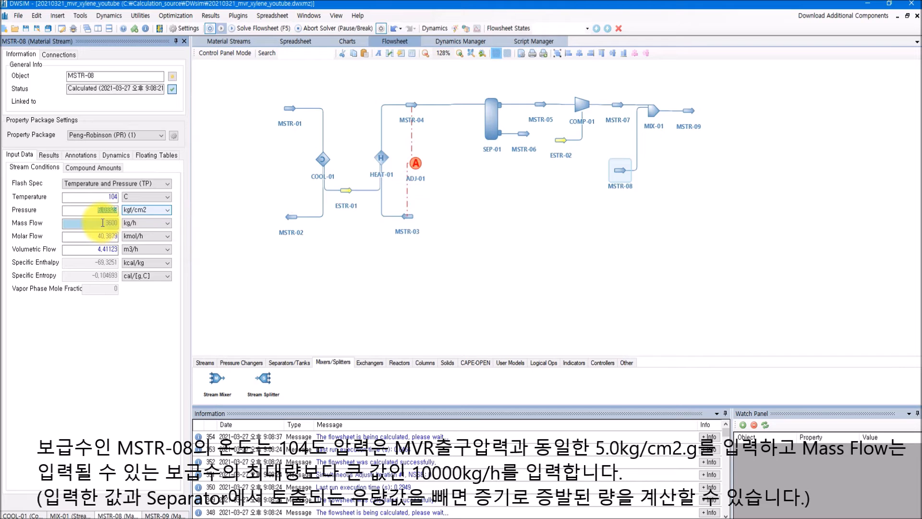
drag(102, 224, 128, 223)
text(10000)
key(Return)
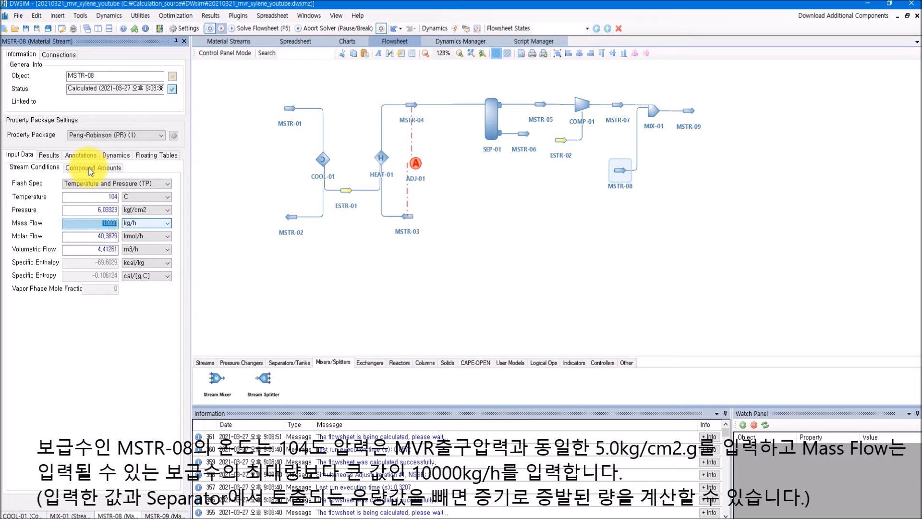
Assign the Steam Tables (IAPWS-IF97) property package to MSTR-08 and set its Water amount to 1
click(88, 169)
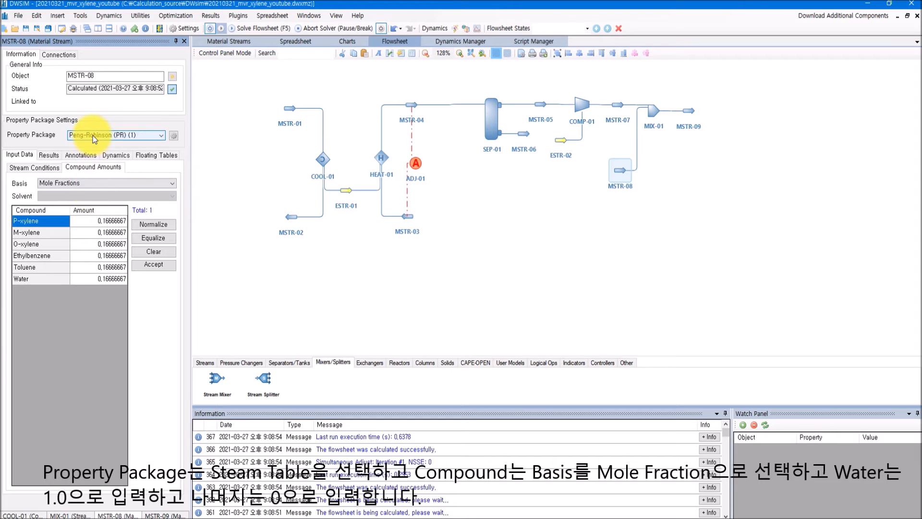
click(93, 136)
click(91, 150)
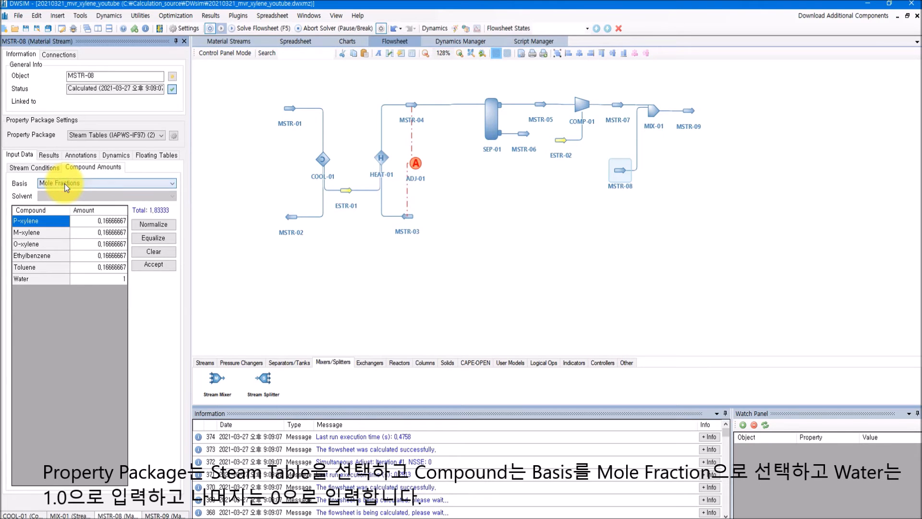
On a Mole Fractions basis, set P-xylene, M-xylene, O-xylene, Ethylbenzene and Toluene to 0 in MSTR-08 and accept the composition
click(64, 183)
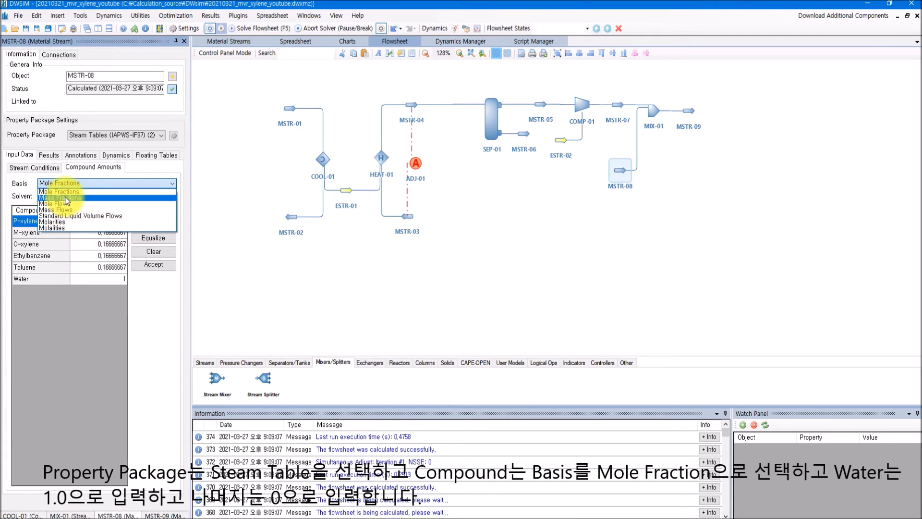
click(64, 198)
click(98, 221)
text(0)
key(Return)
text(0)
key(Return)
text(0)
key(Return)
text(0)
key(Return)
text(0)
key(Return)
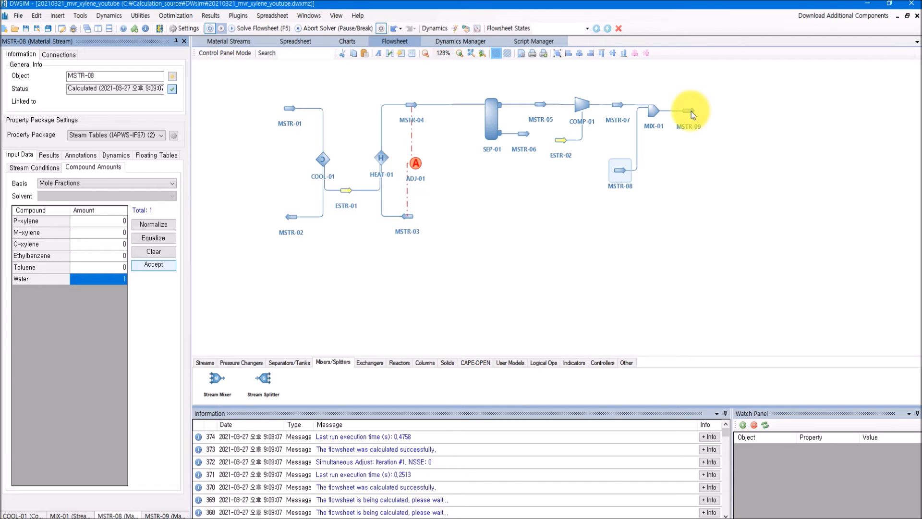
Add a gas-liquid separator to the flowsheet just downstream of stream MSTR-09
click(288, 363)
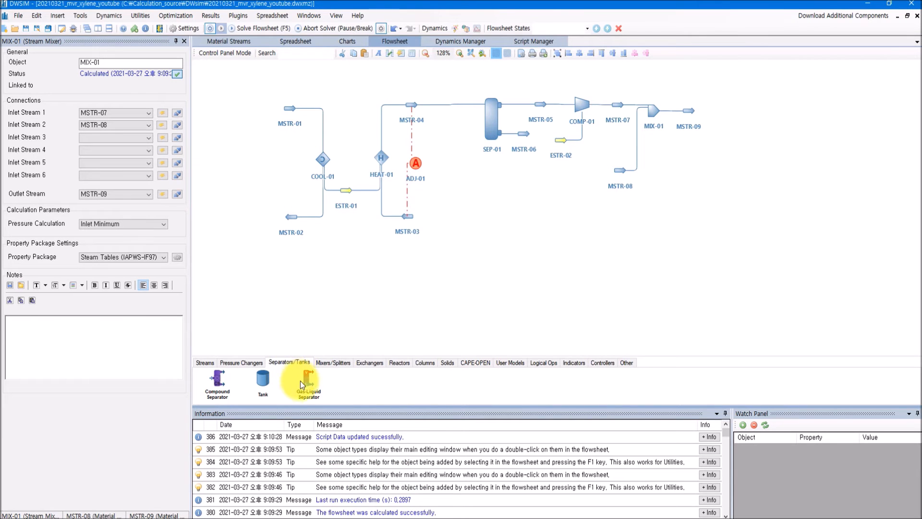
drag(300, 381, 712, 110)
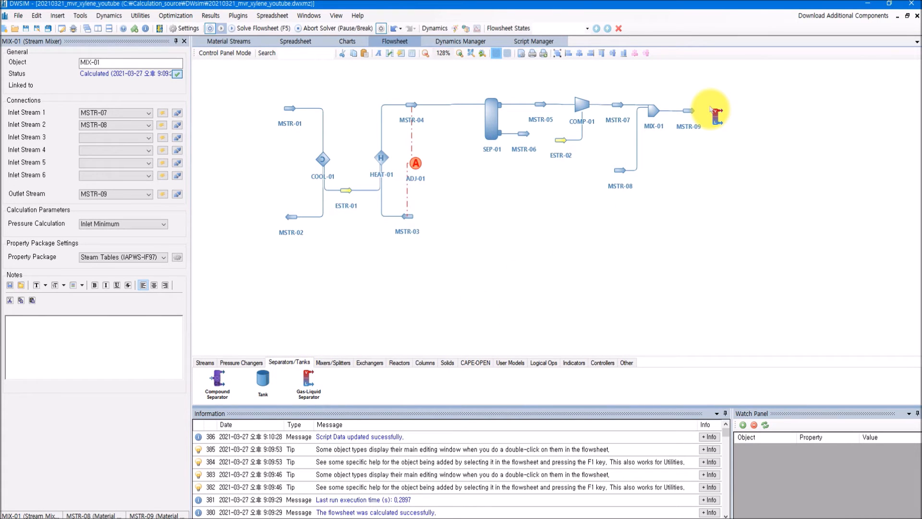
drag(711, 109, 721, 126)
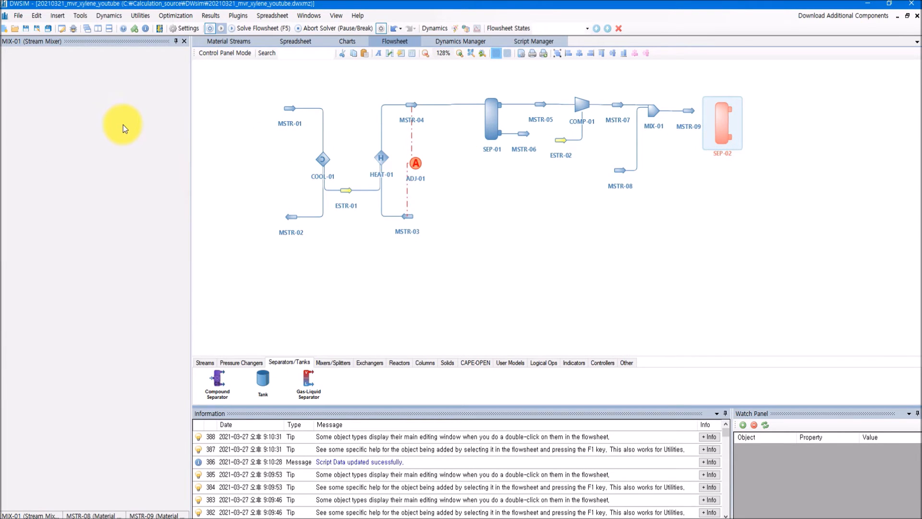
Connect MSTR-09 as the inlet of SEP-02 and create new vapor and light liquid outlet streams for it
click(121, 111)
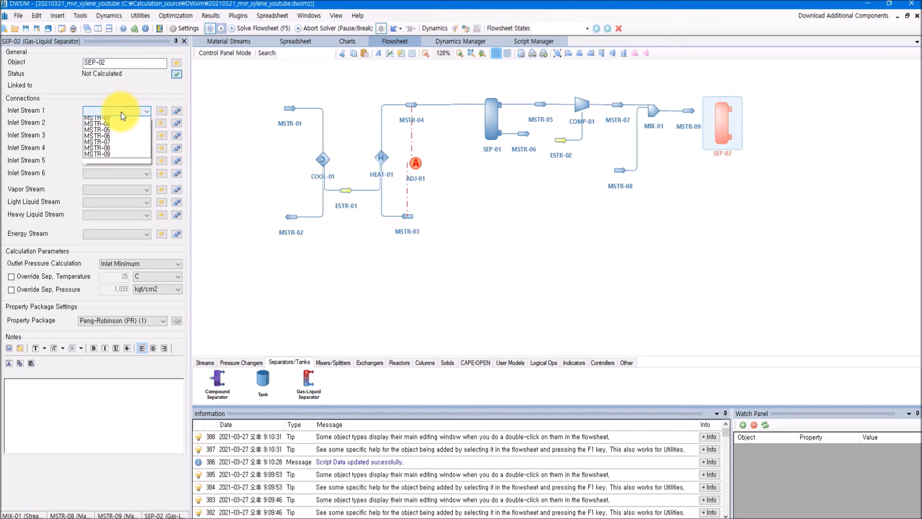
click(109, 167)
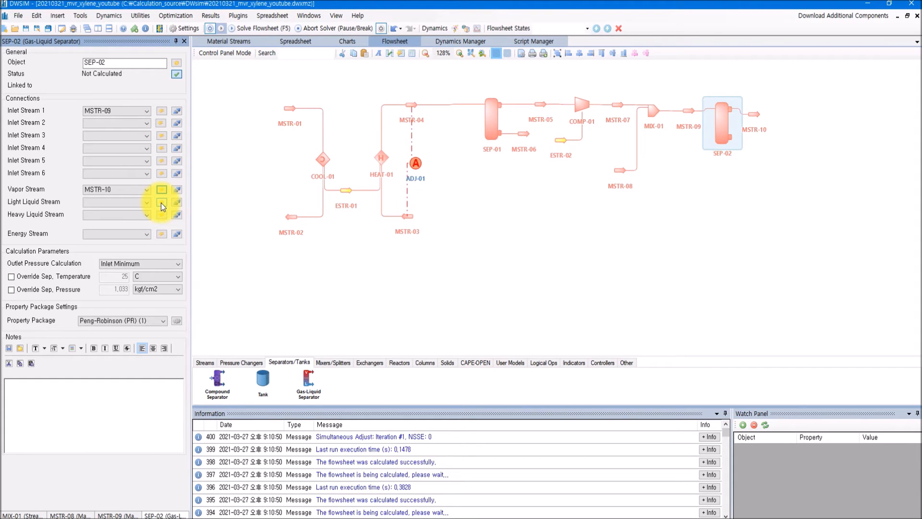
click(162, 202)
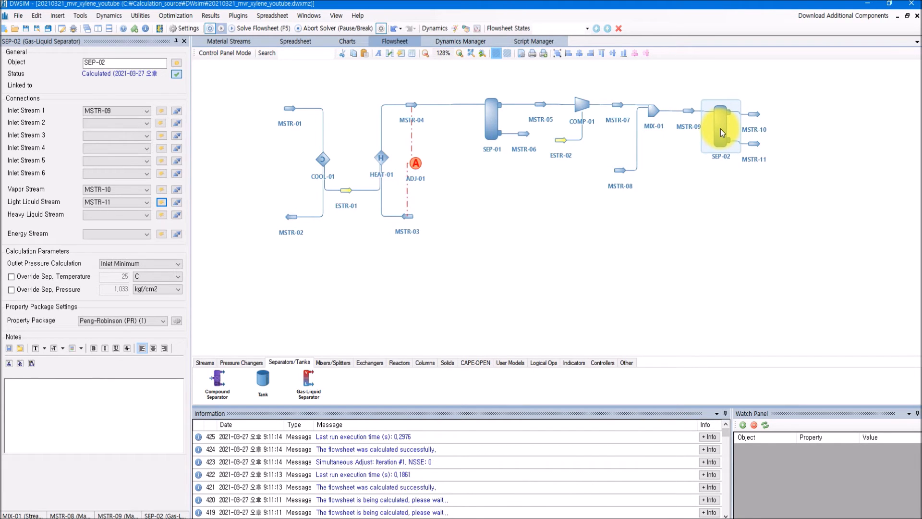
Move MSTR-10 farther from SEP-02, and rotate MSTR-11 by +90° and place it below the separator outlet
drag(755, 113, 798, 112)
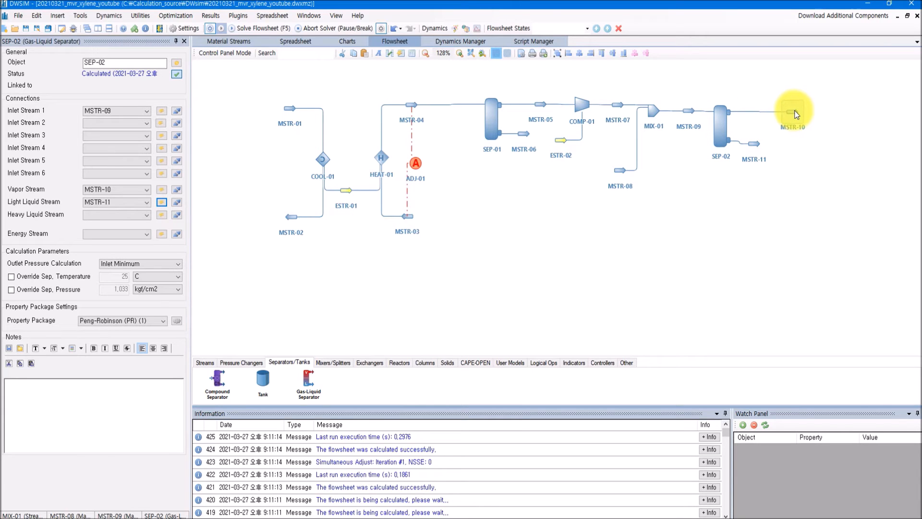
double_click(756, 144)
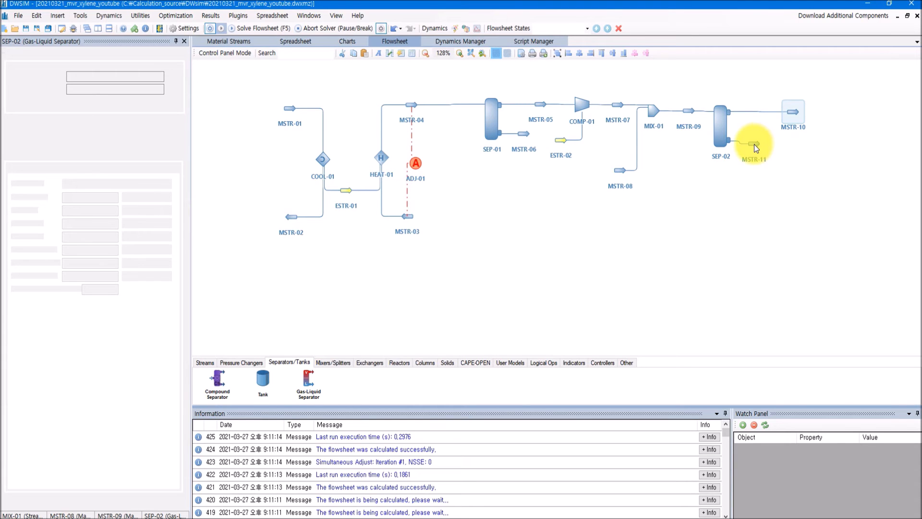
right_click(755, 144)
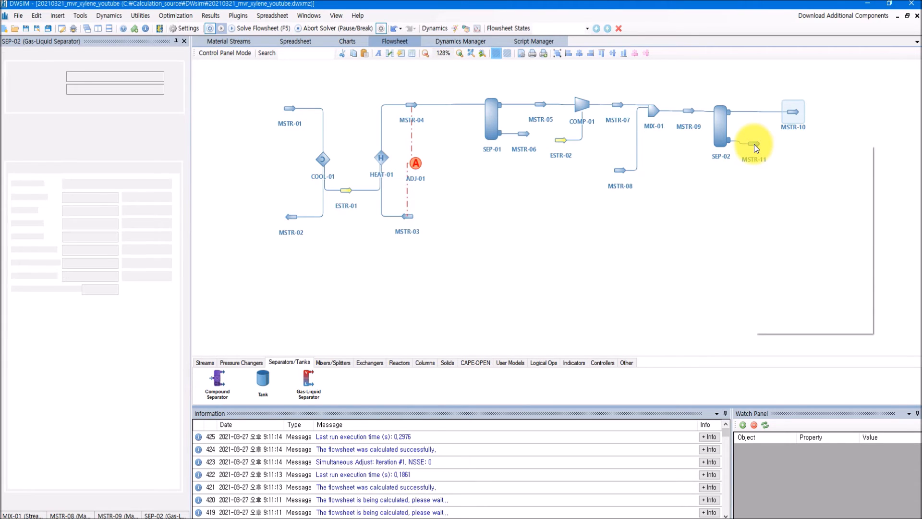
mouse_move(776, 226)
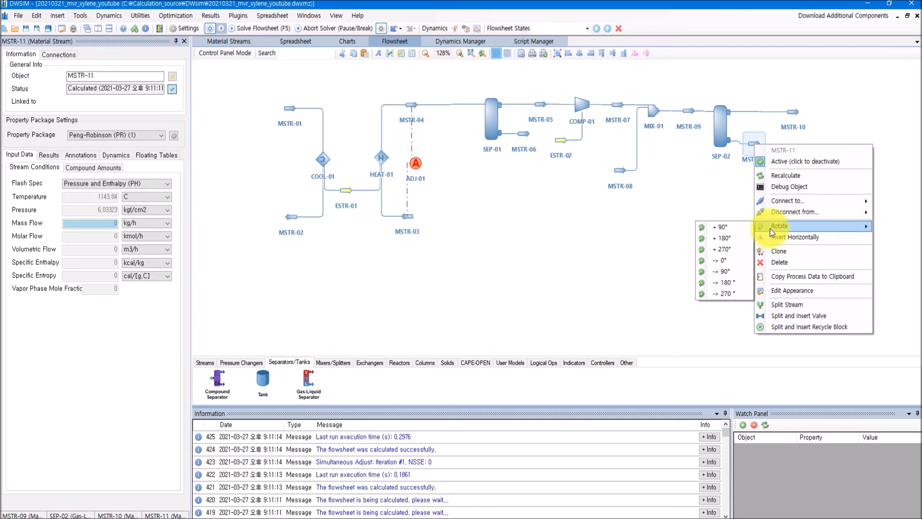
click(711, 222)
drag(755, 145, 747, 183)
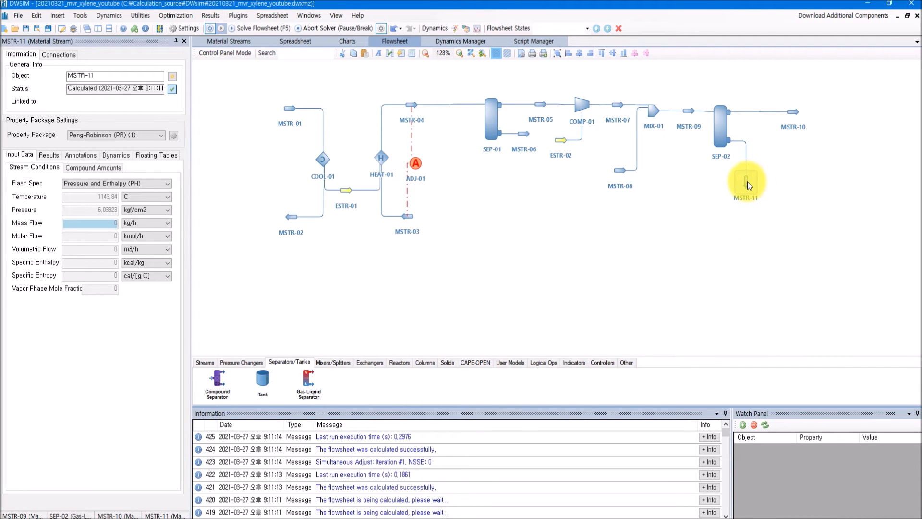
Shift MSTR-09, SEP-02, MSTR-10 and MSTR-11 closer to mixer MIX-01 and solve the flowsheet
click(689, 111)
drag(689, 111, 682, 113)
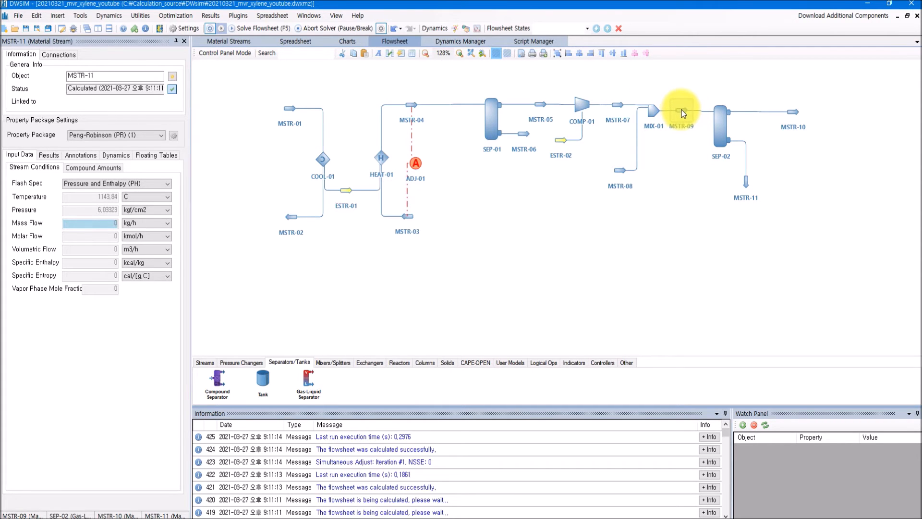
drag(719, 124, 713, 123)
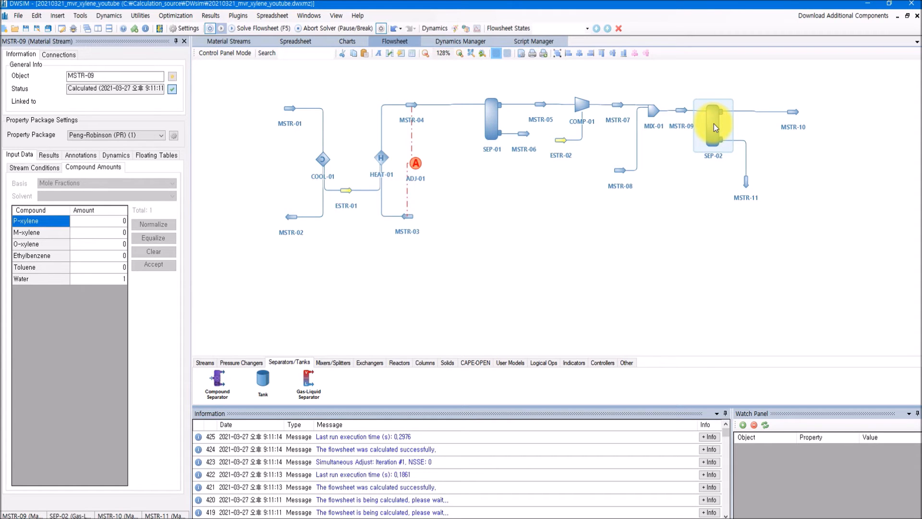
click(745, 181)
drag(745, 181, 737, 181)
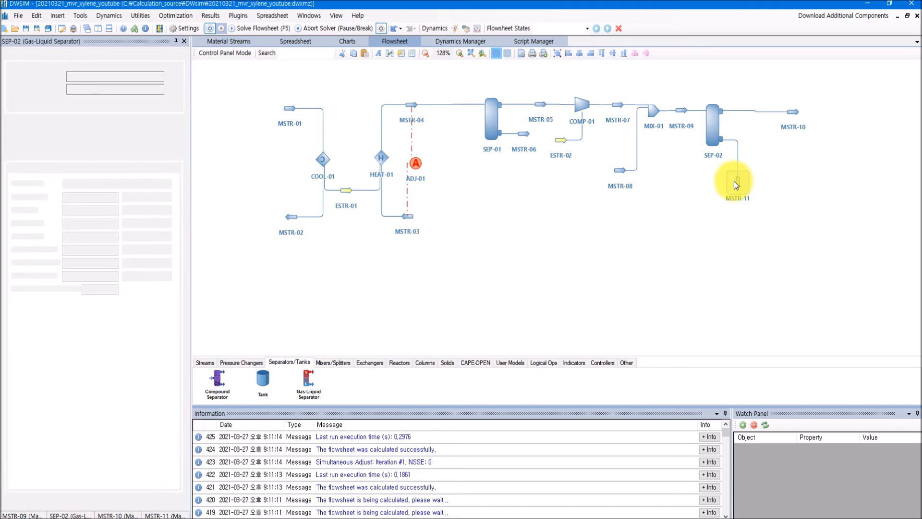
click(794, 114)
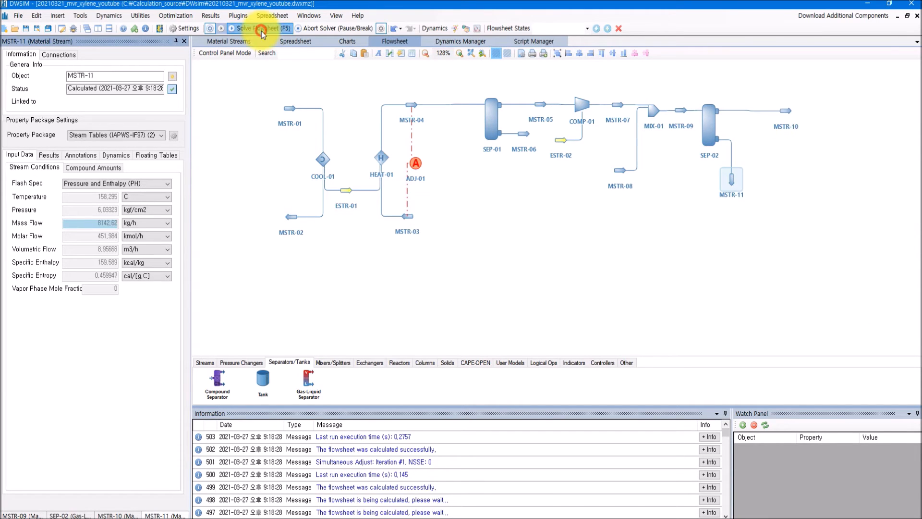
click(240, 27)
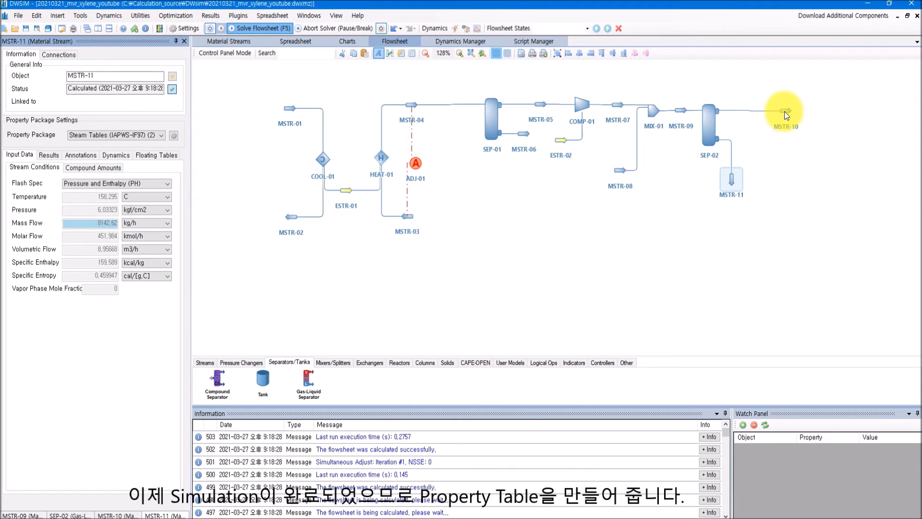
mouse_move(790, 114)
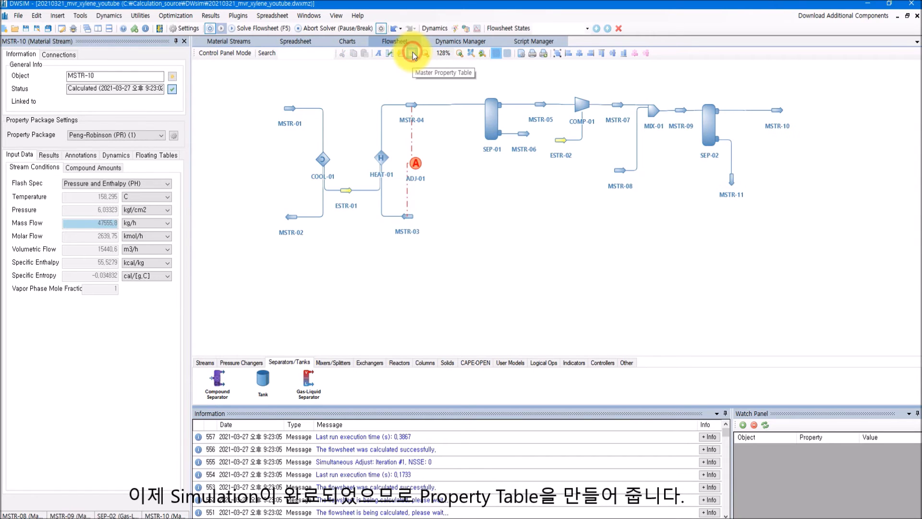
Add a master property table in the empty area below the flowsheet and include material streams MSTR-01 to MSTR-11
click(413, 53)
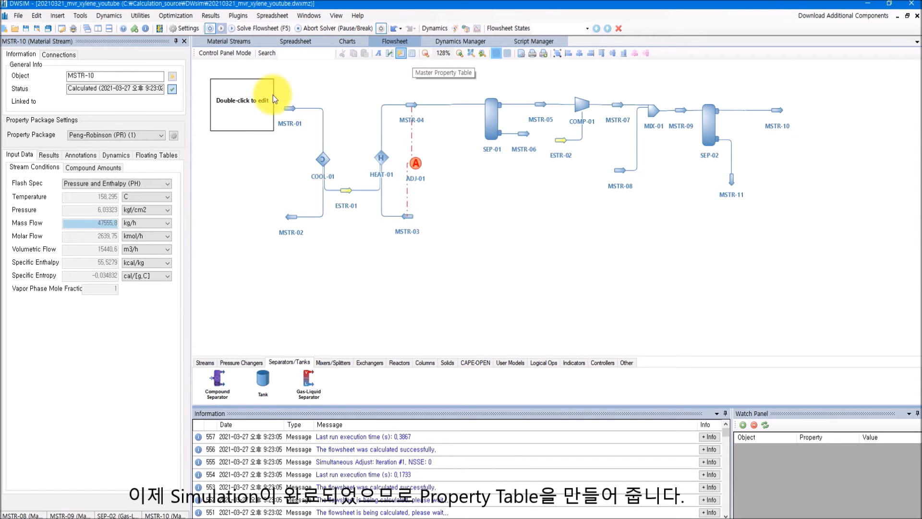
drag(248, 129, 307, 303)
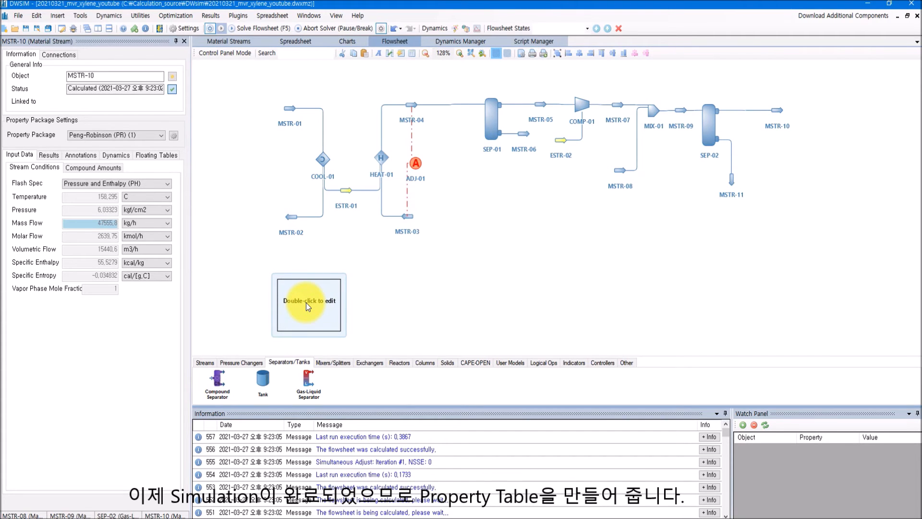
double_click(308, 303)
click(392, 214)
click(392, 222)
click(392, 230)
click(392, 238)
click(391, 246)
click(391, 254)
click(391, 263)
click(392, 270)
click(391, 278)
click(392, 286)
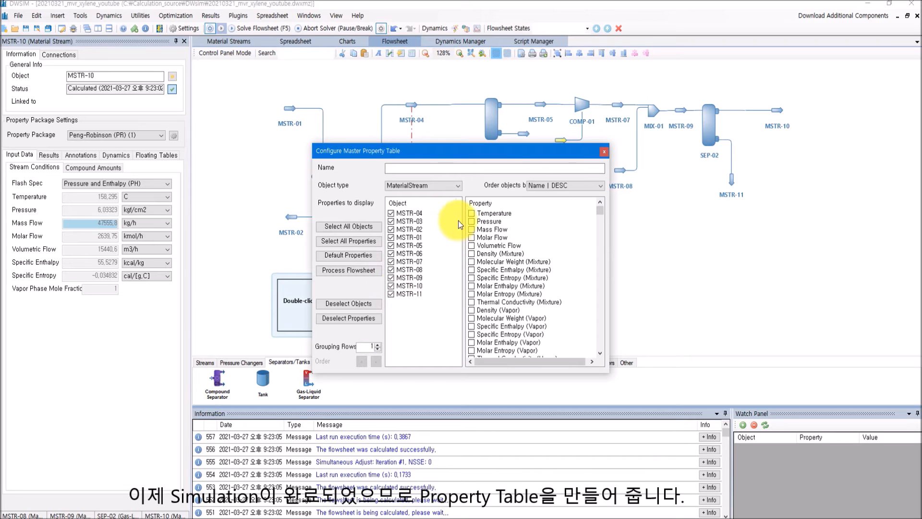
Order the master table by Name | ASC and display Temperature, Pressure, Mass Flow and Mass Fraction (Overall Liquid)
click(532, 185)
click(550, 198)
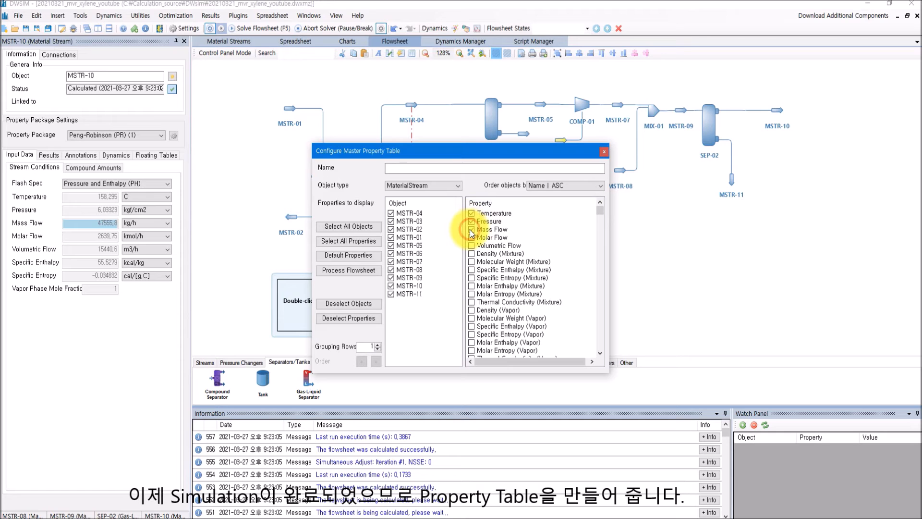
drag(598, 209, 600, 221)
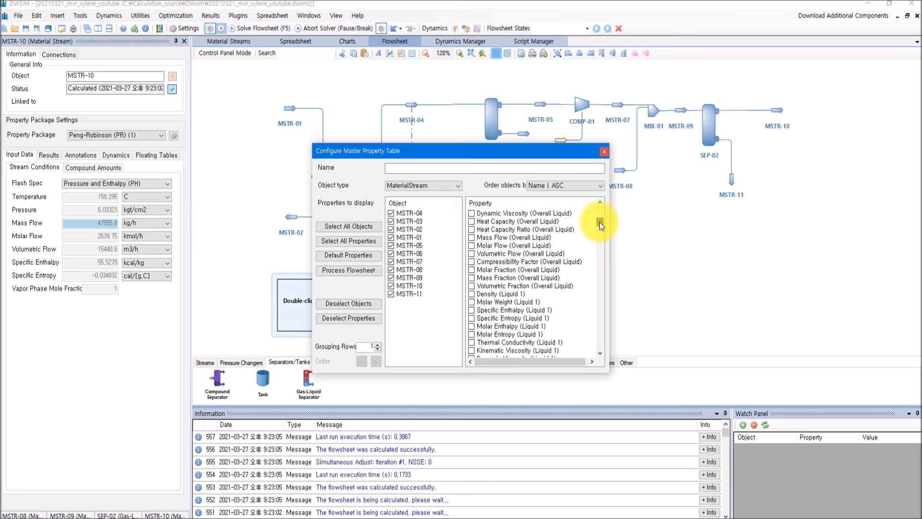
click(472, 278)
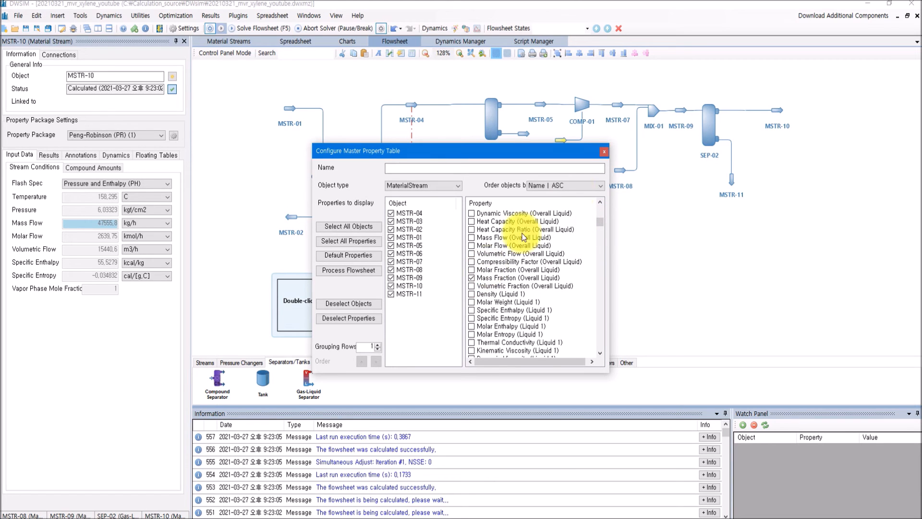
click(605, 152)
drag(455, 302, 460, 298)
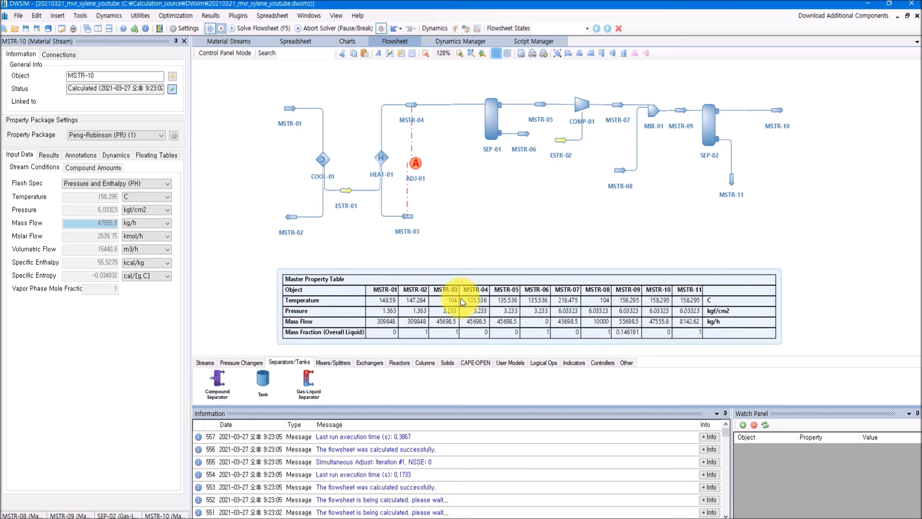
Add a property table between the flowsheet and the master table and title it Heat Exchanger
click(402, 53)
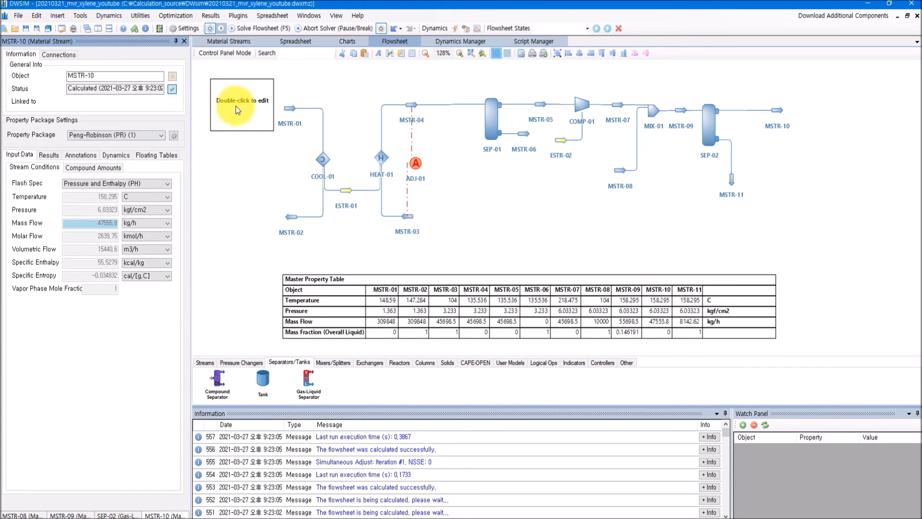
drag(243, 139, 464, 215)
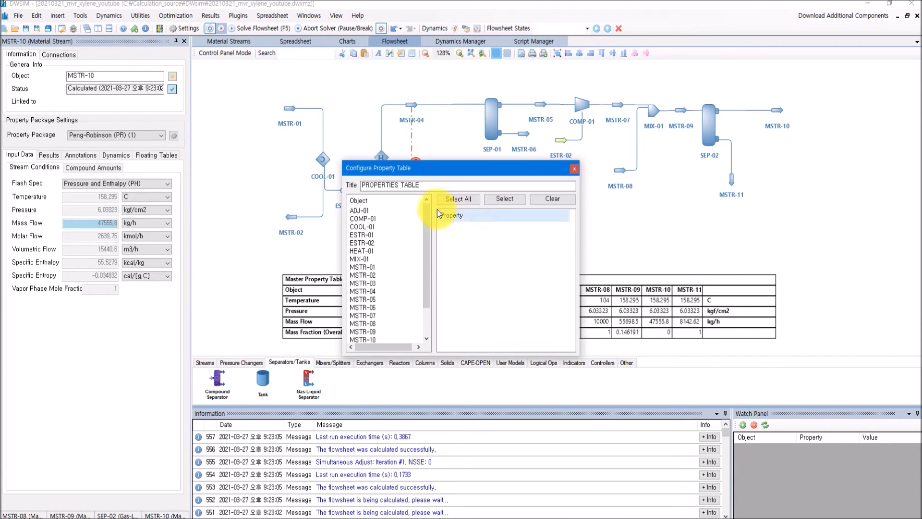
drag(435, 186, 324, 181)
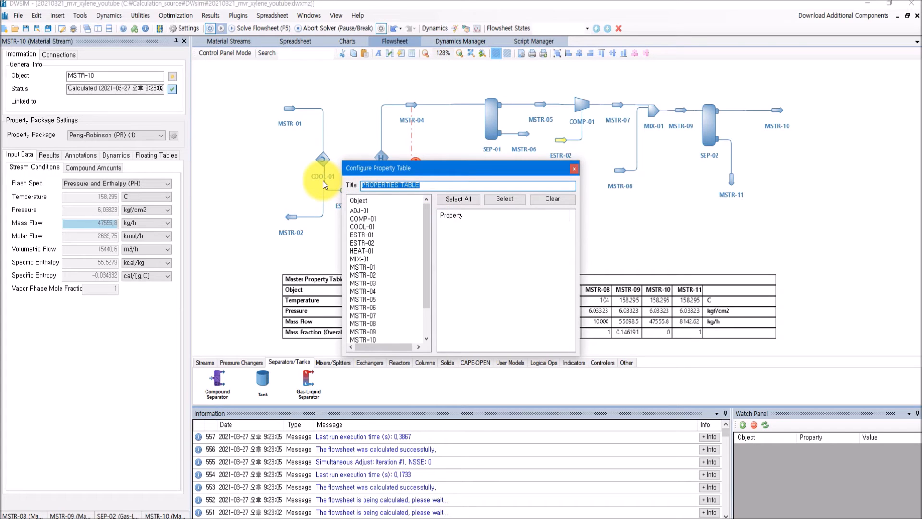
text(Heat )
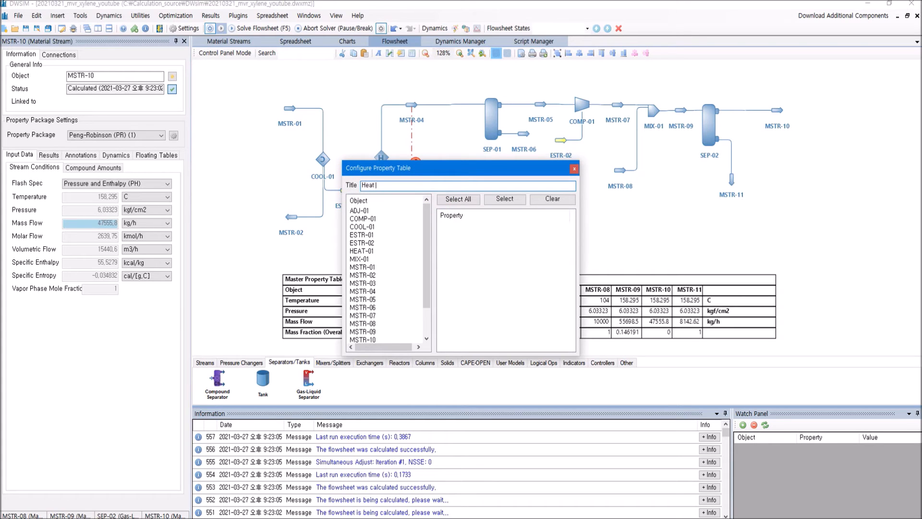
text(Exchanger)
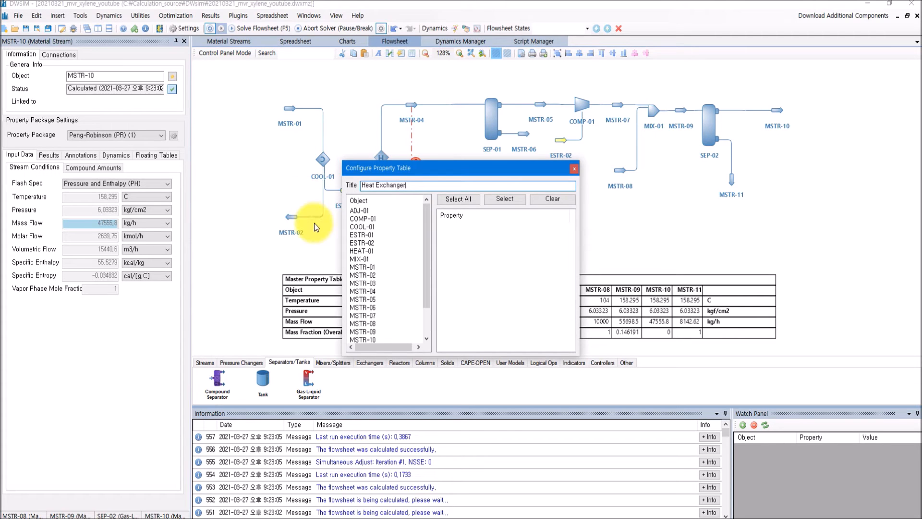
Show the Heat Removed of COOL-01 in the Heat Exchanger table and position it beside MSTR-03
click(362, 226)
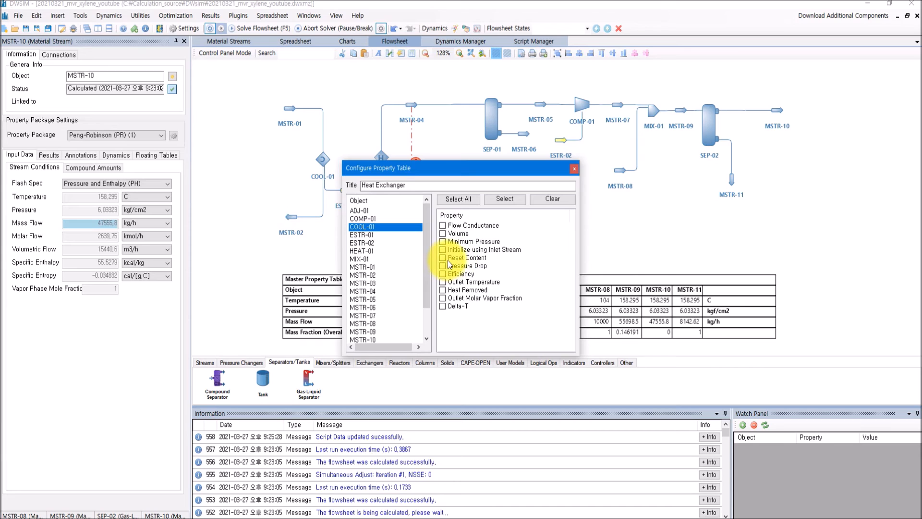
click(443, 290)
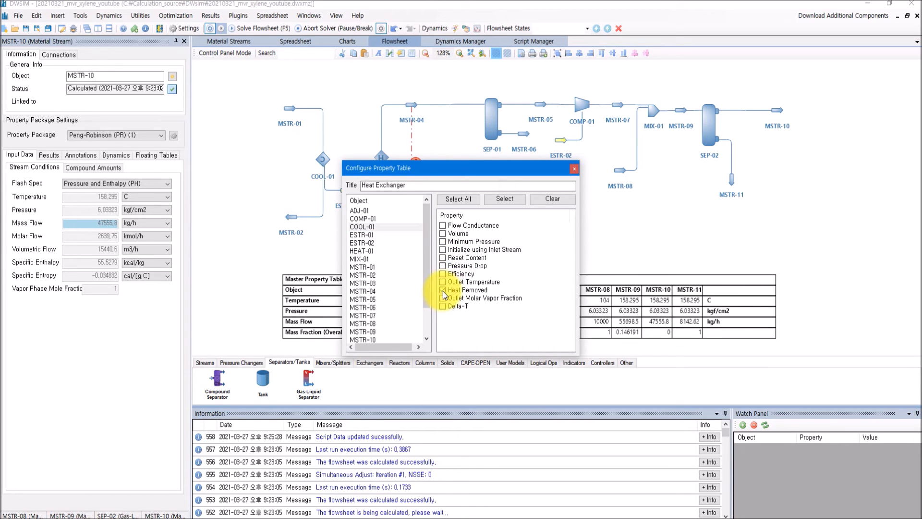
click(573, 170)
drag(469, 202, 463, 227)
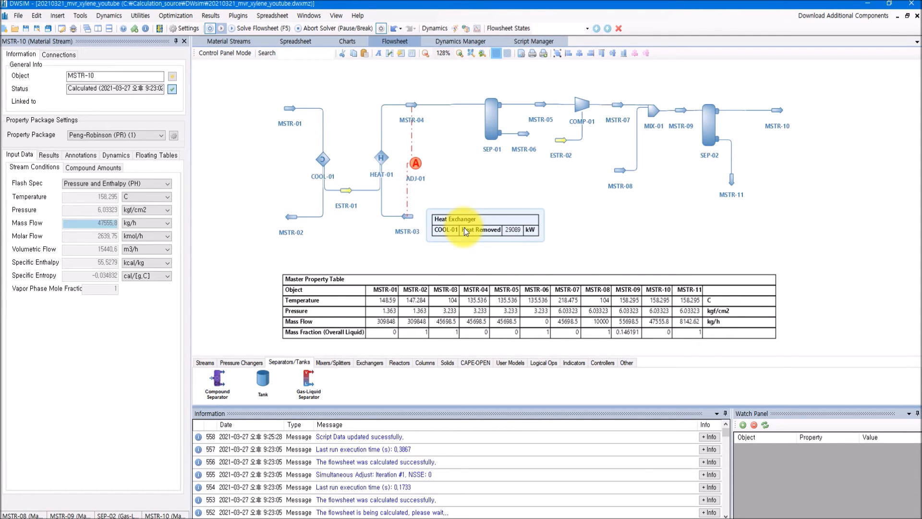
Add a property table showing COMP-01's Adiabatic Efficiency and Power Required, and place it beside the Heat Exchanger table
click(401, 53)
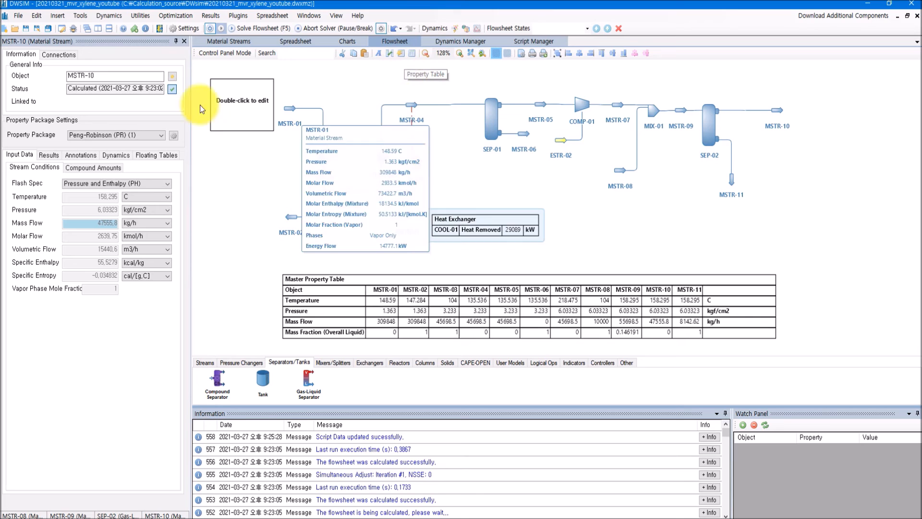
drag(222, 103, 584, 238)
double_click(583, 232)
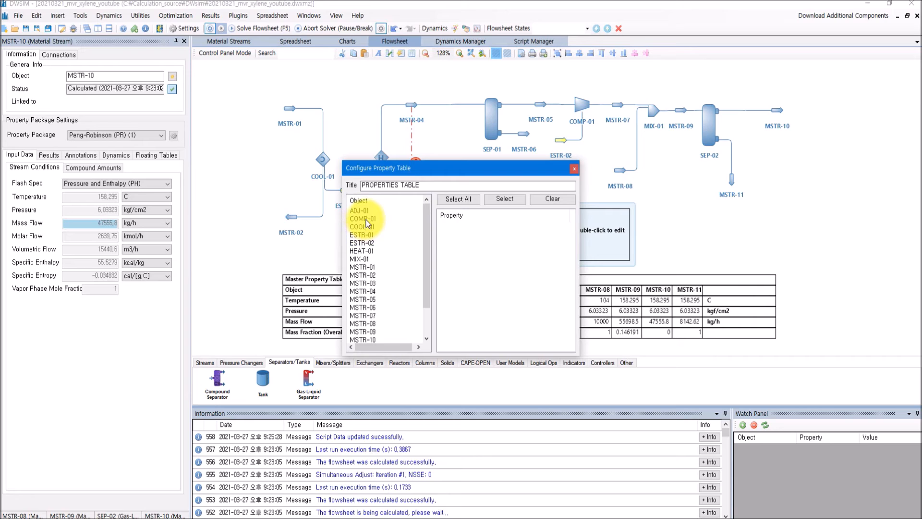
click(368, 220)
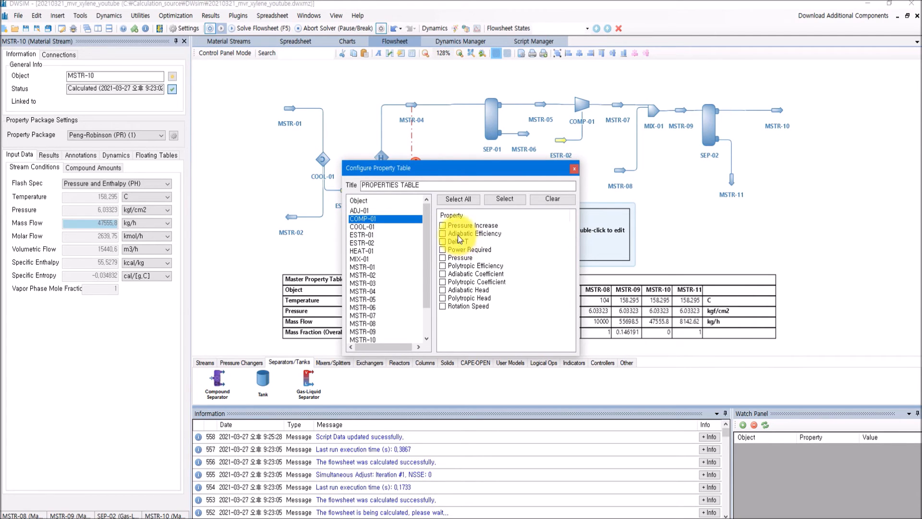
click(443, 233)
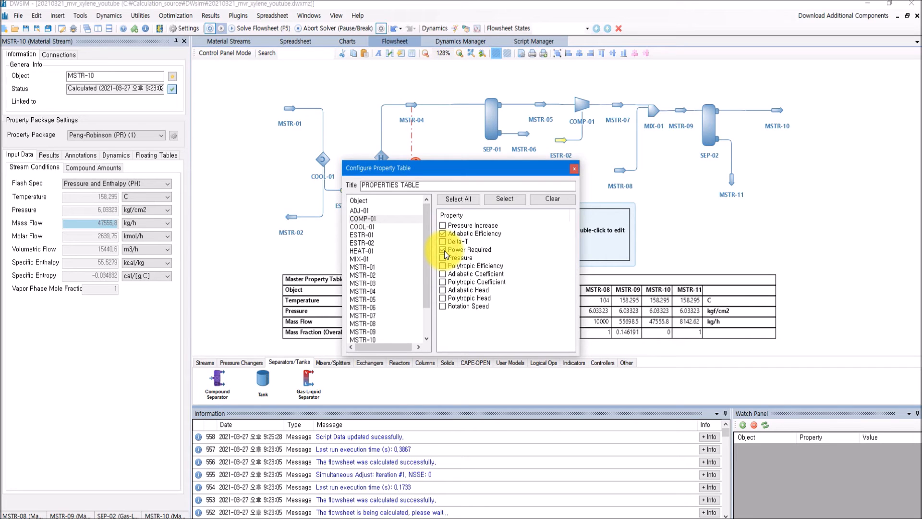
click(574, 168)
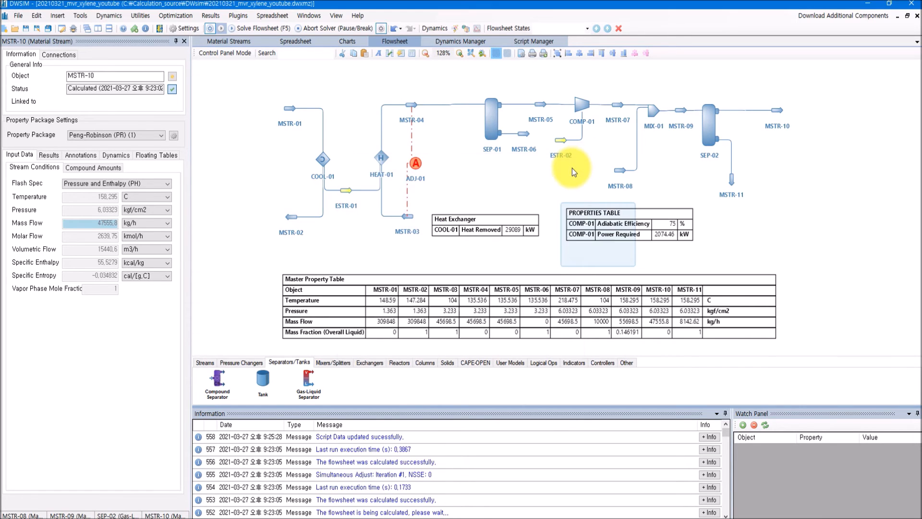
drag(586, 219, 574, 223)
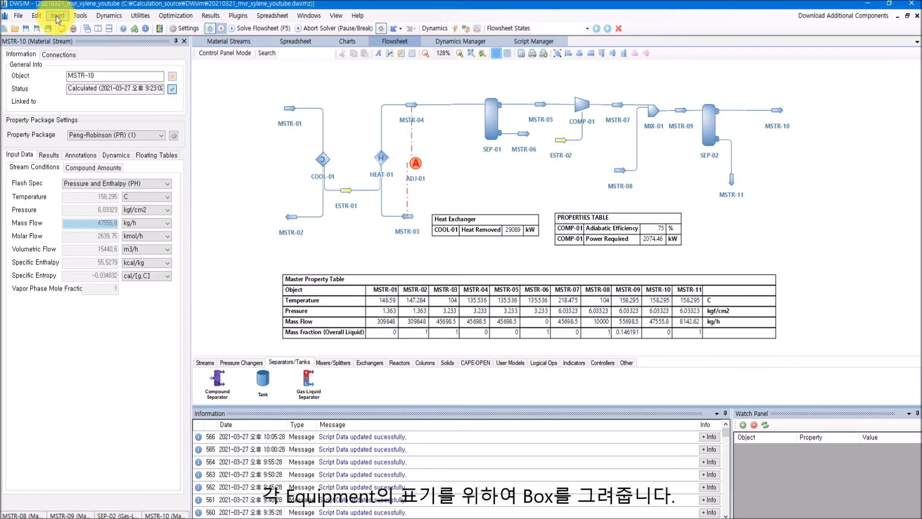
Insert a rectangle over the COOL-01 and HEAT-01 section and set its text to Heat Exchanger
click(55, 16)
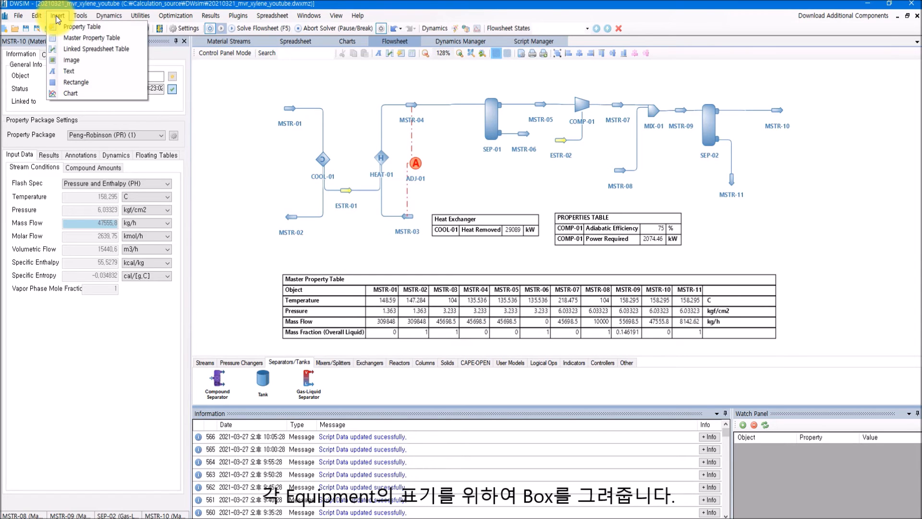
click(67, 82)
drag(229, 115, 328, 155)
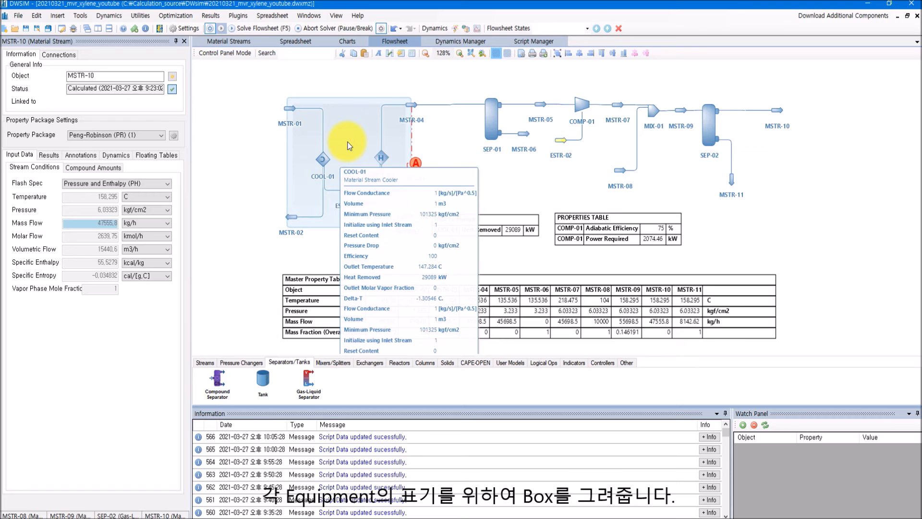
right_click(347, 141)
click(373, 215)
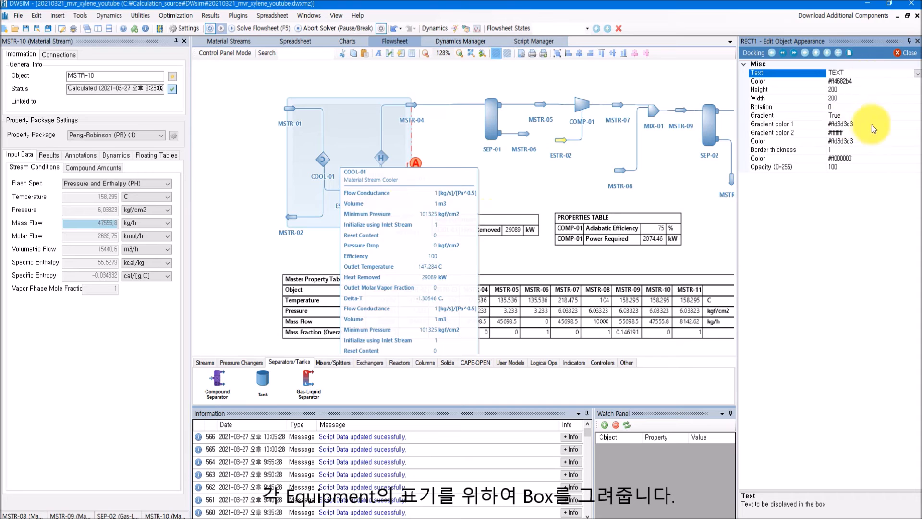
click(853, 71)
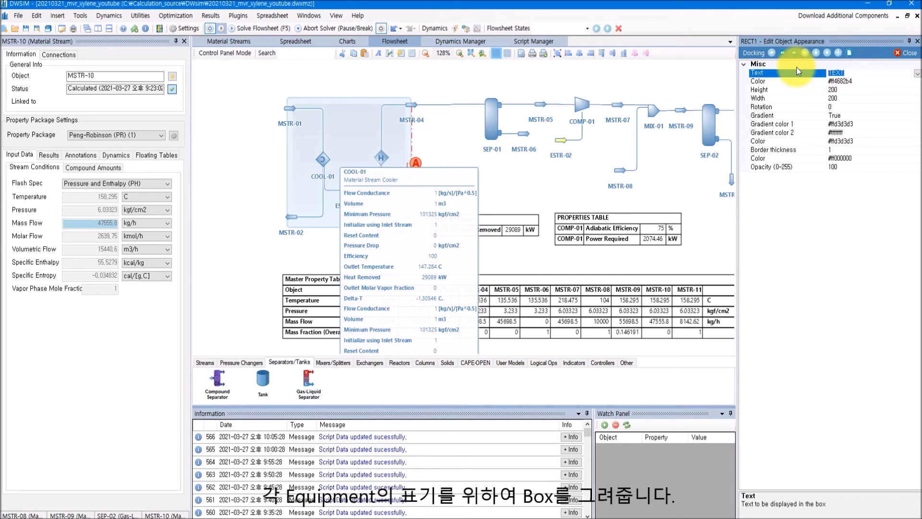
text(Heat )
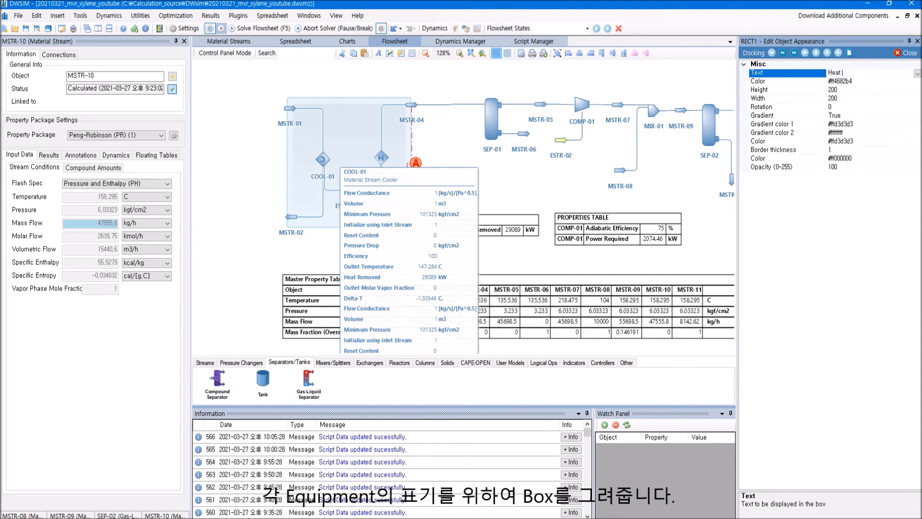
text(Exchanger)
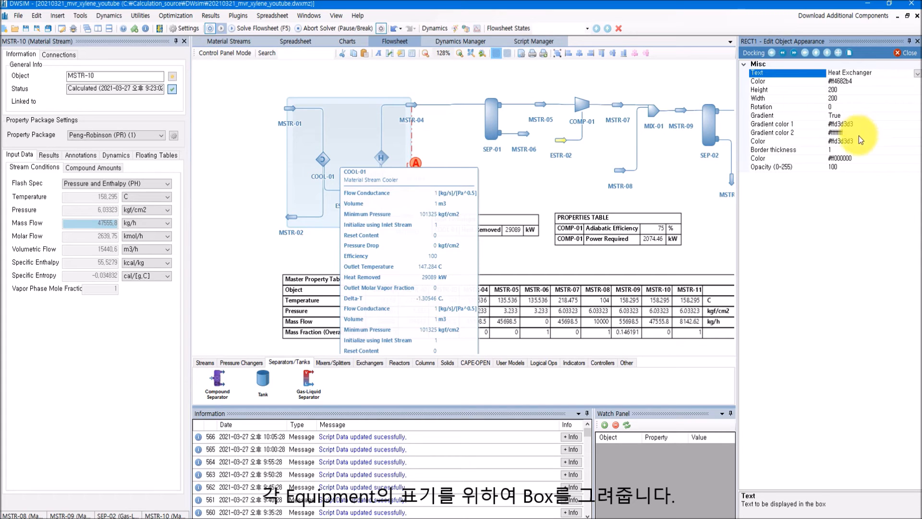
Set both gradient colors of the Heat Exchanger rectangle to light grey (#ffc0c0c0)
click(882, 124)
click(917, 124)
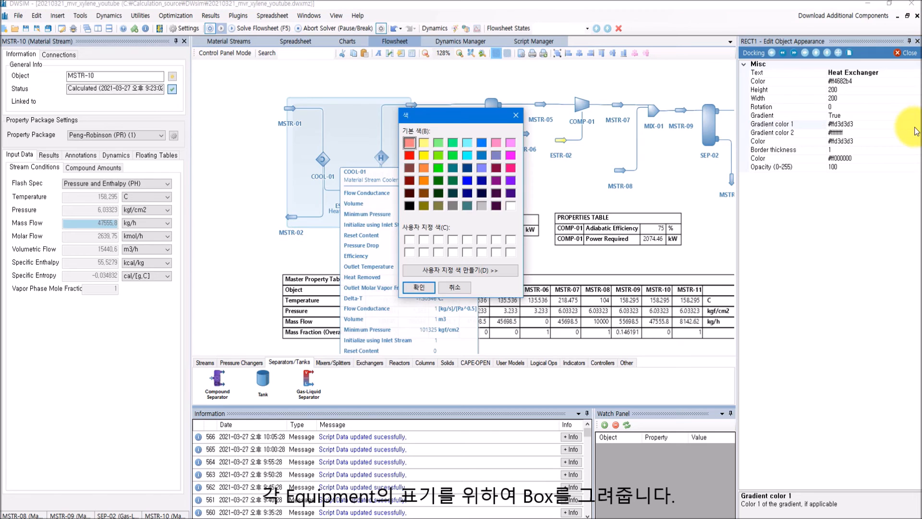
click(486, 206)
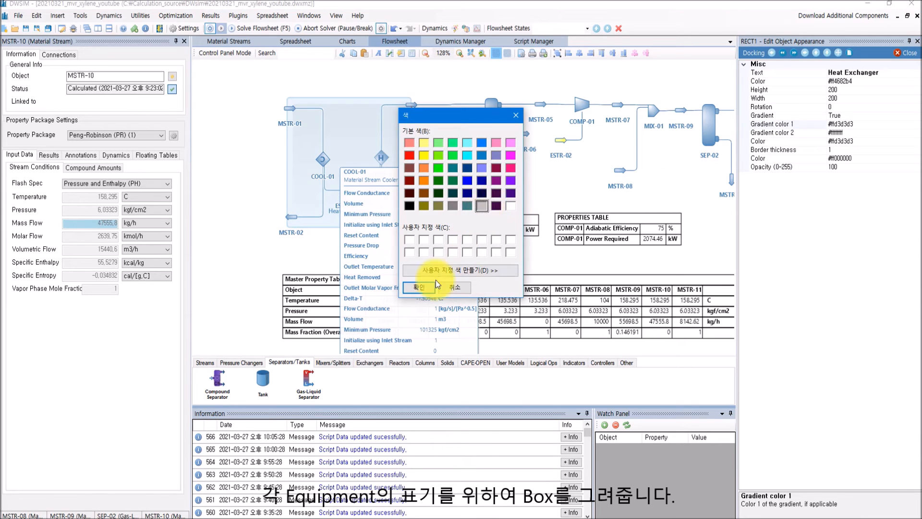
click(421, 286)
click(914, 133)
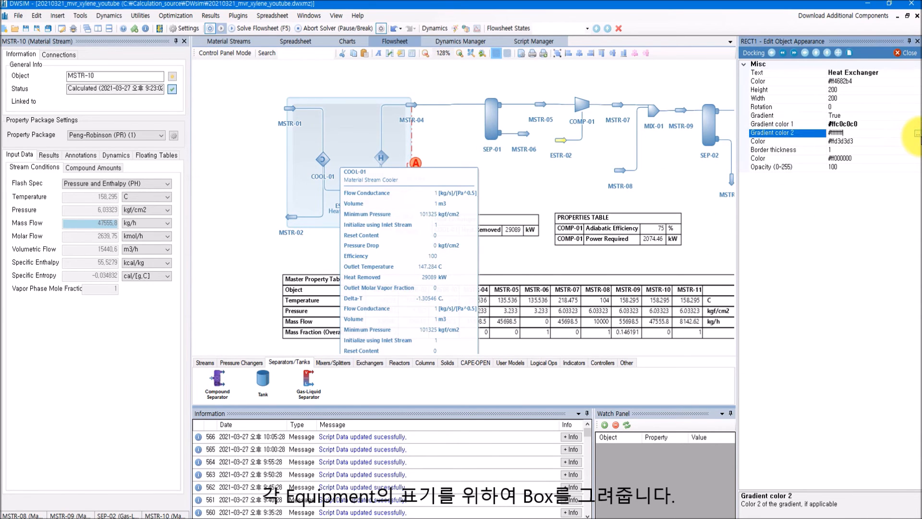
click(915, 136)
click(482, 206)
click(418, 287)
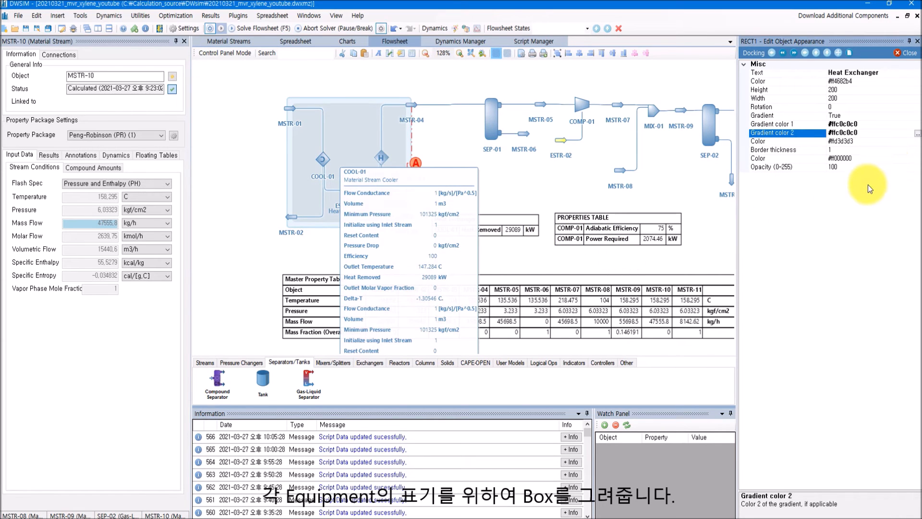
Set the Heat Exchanger rectangle's width to 180 and position it so that it frames COOL-01 and HEAT-01
click(840, 98)
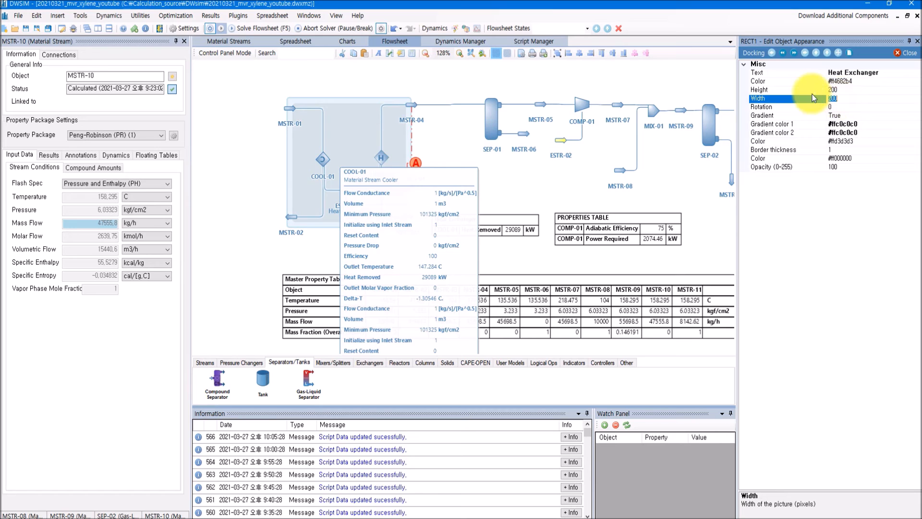
text(180)
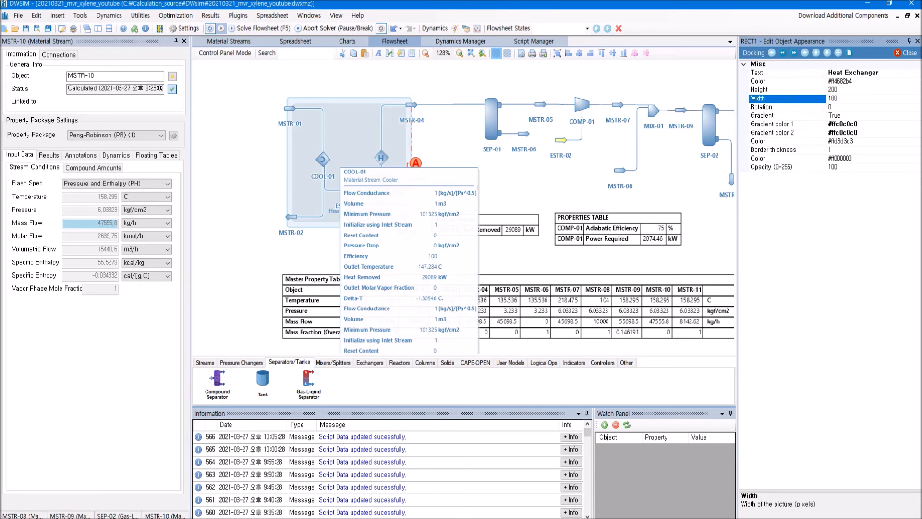
key(Return)
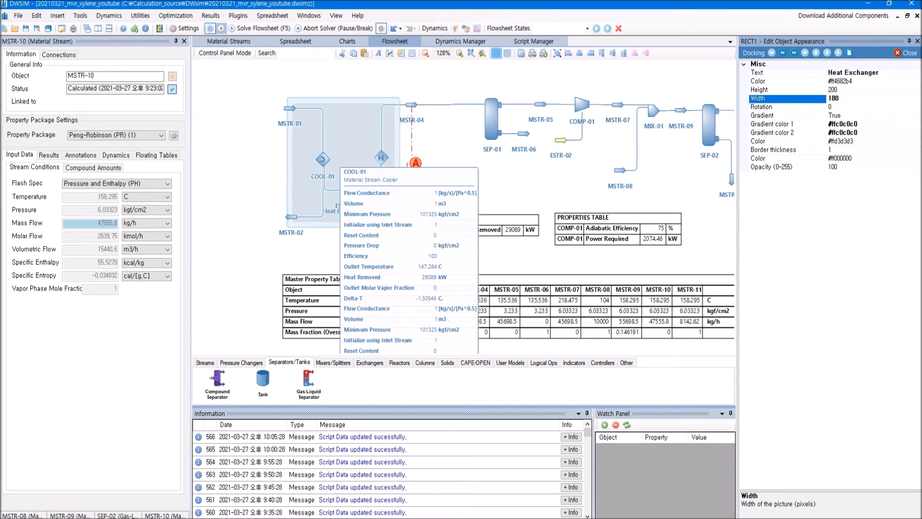
click(908, 53)
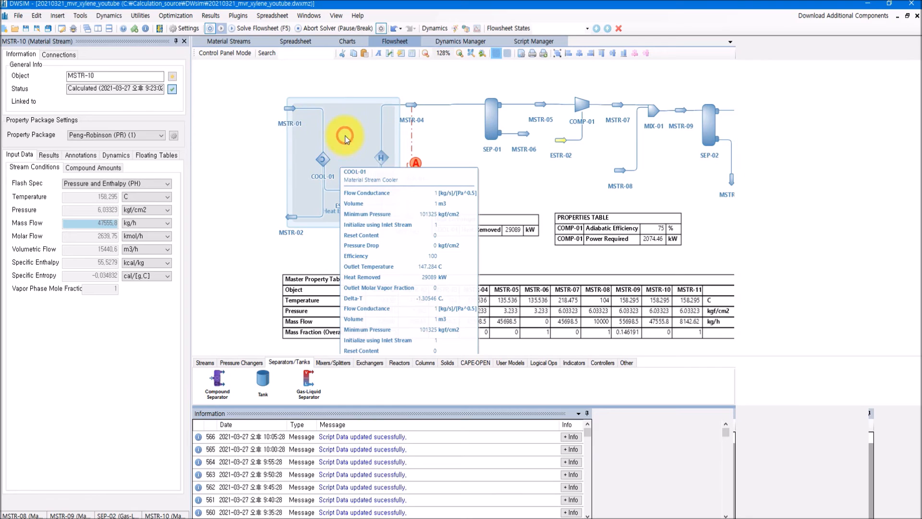
drag(345, 141, 353, 140)
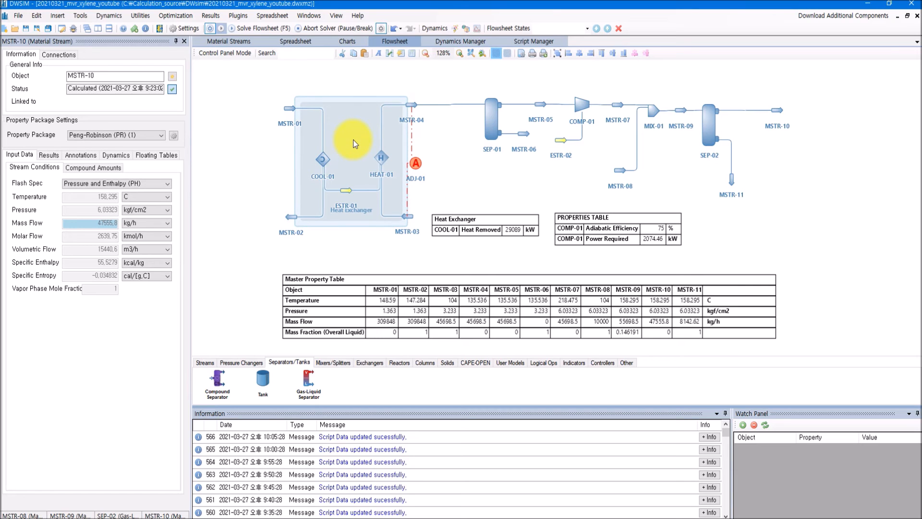
drag(353, 139, 353, 138)
Insert another rectangle over the SEP-01 area and set its text to Steam Separator
click(57, 15)
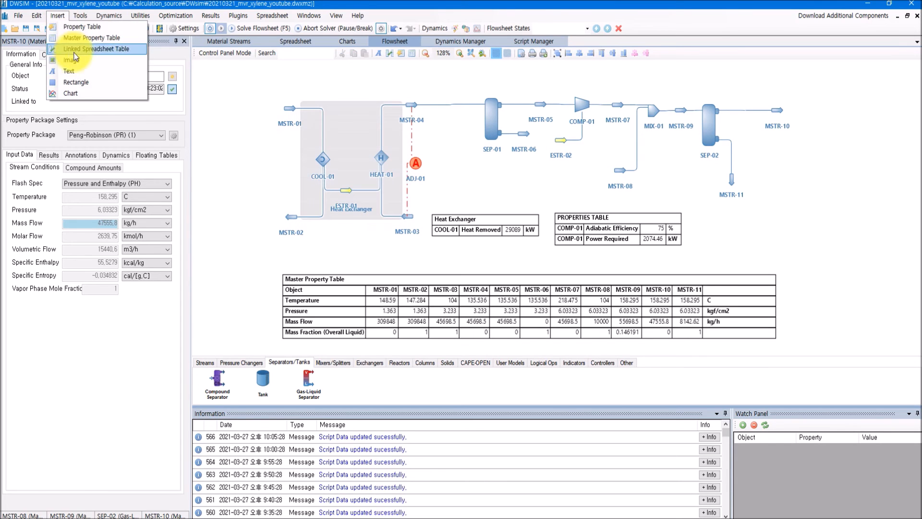
click(73, 80)
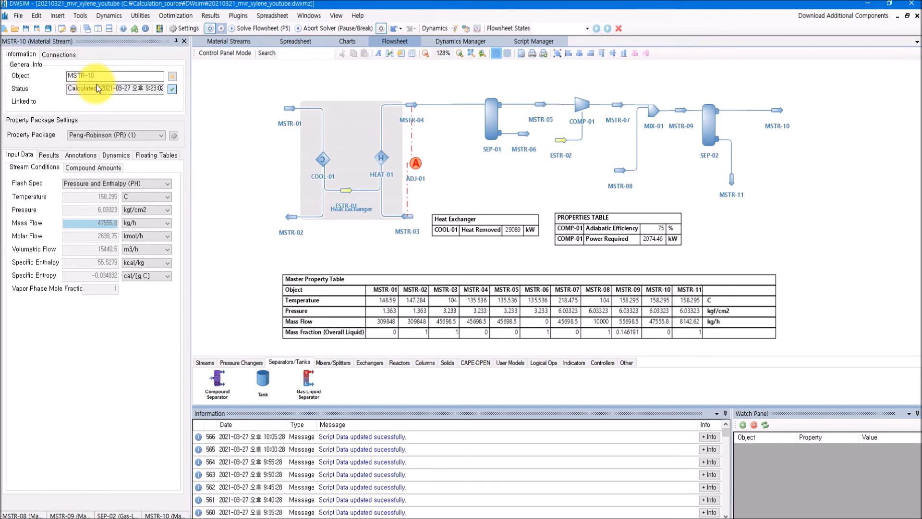
drag(235, 115, 505, 141)
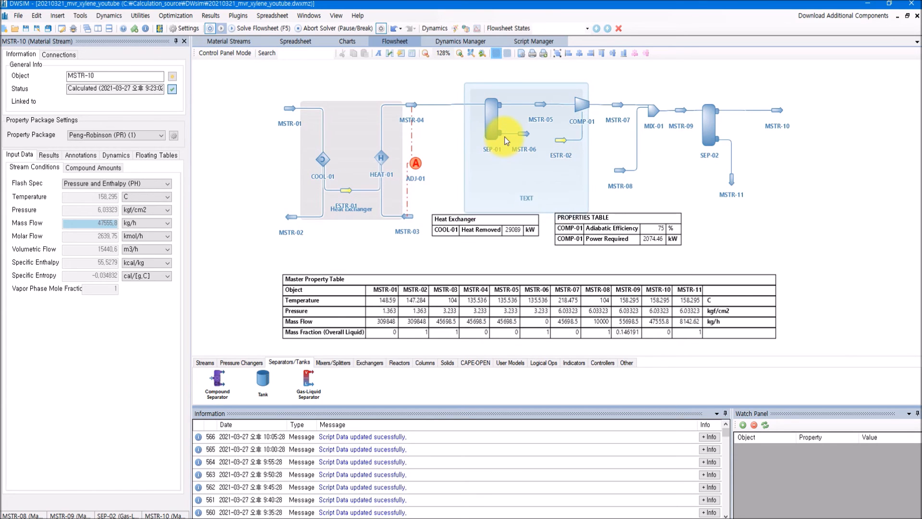
right_click(485, 172)
click(522, 247)
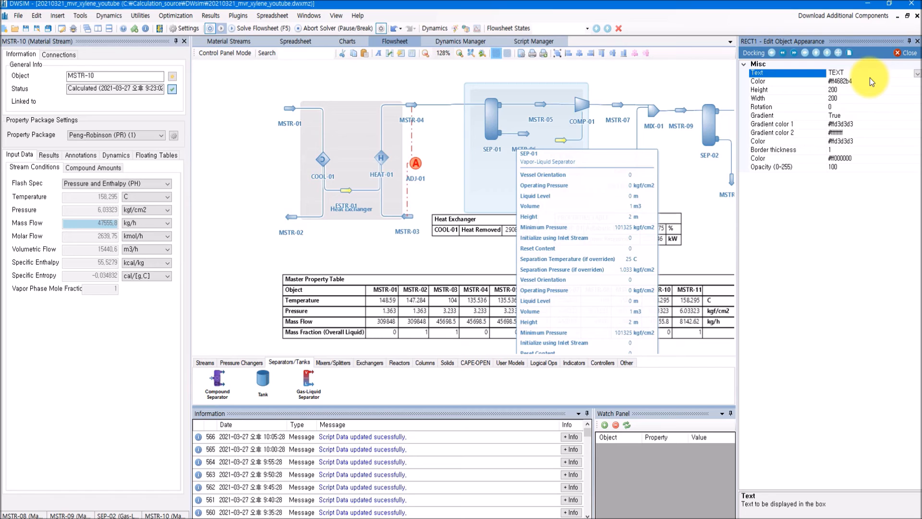
drag(856, 72, 815, 45)
text(Ste)
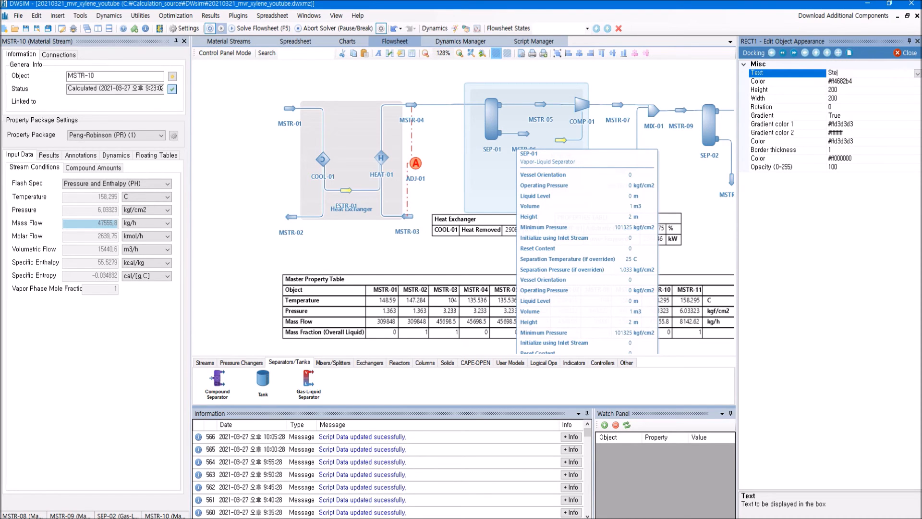
text(am Separator)
key(Return)
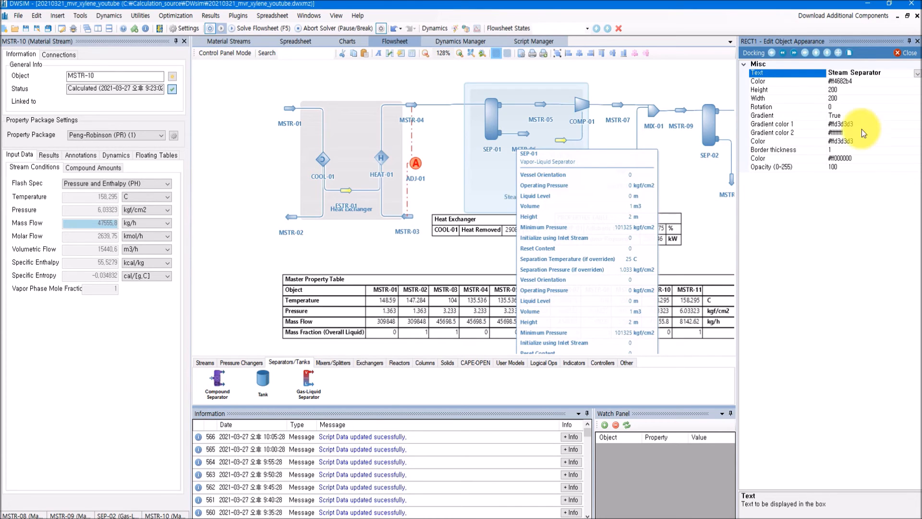
Set both gradient colors of the Steam Separator rectangle to light grey (#ffc0c0c0)
click(916, 125)
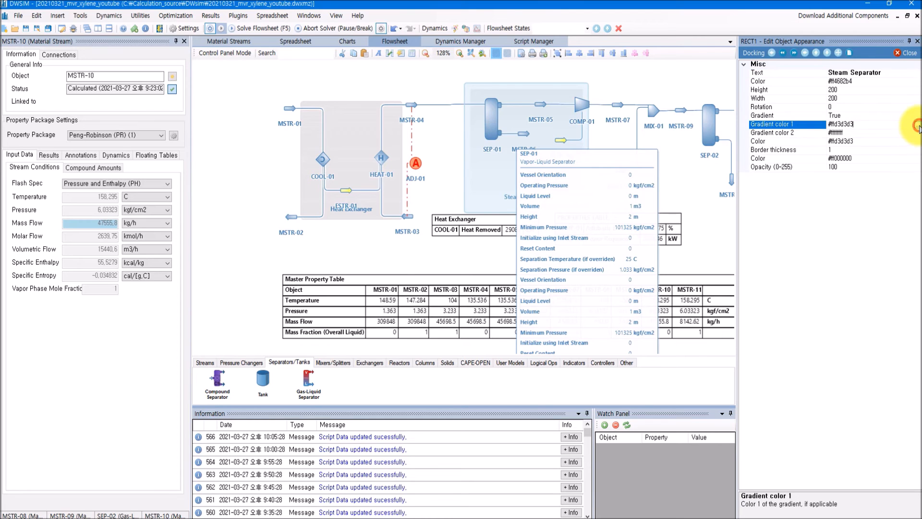
click(917, 124)
click(481, 205)
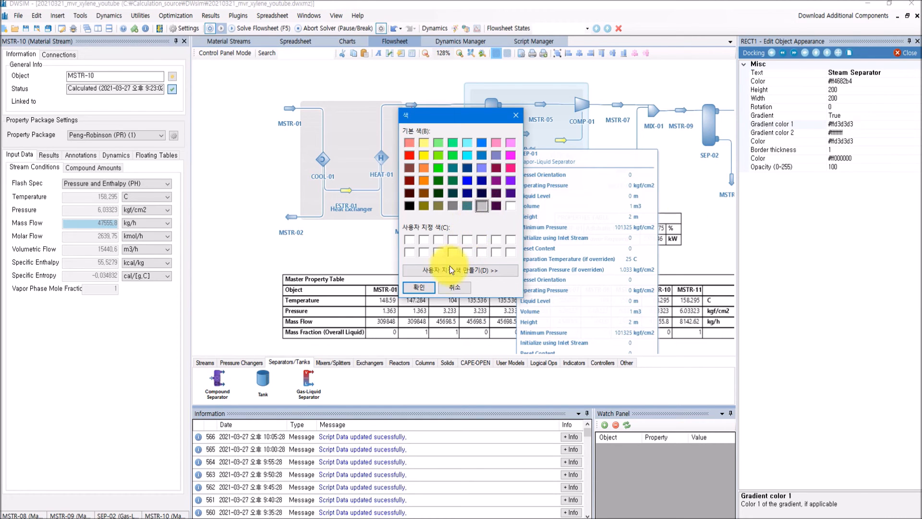
click(419, 287)
click(916, 133)
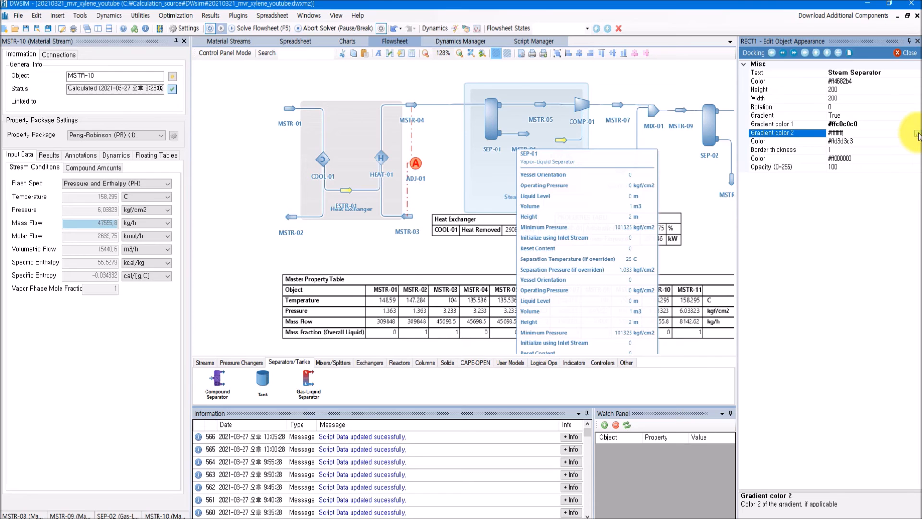
click(916, 133)
click(479, 207)
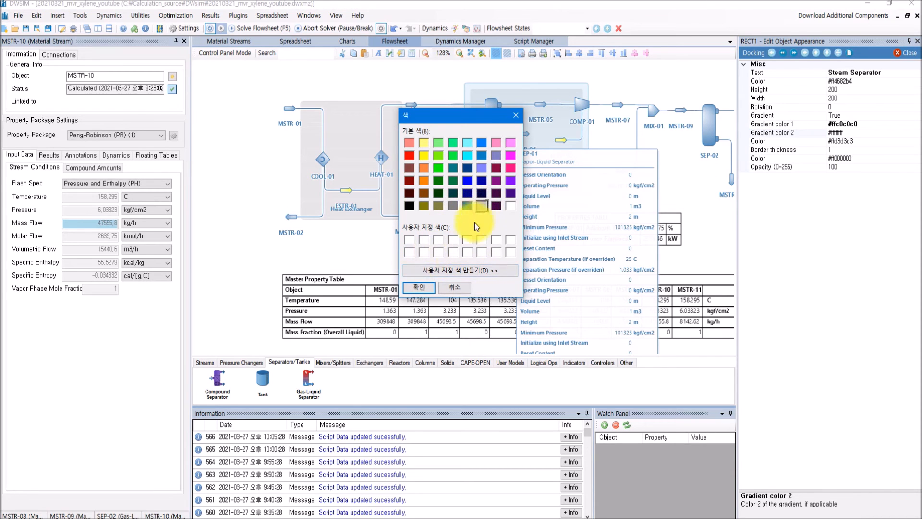
click(419, 287)
click(904, 172)
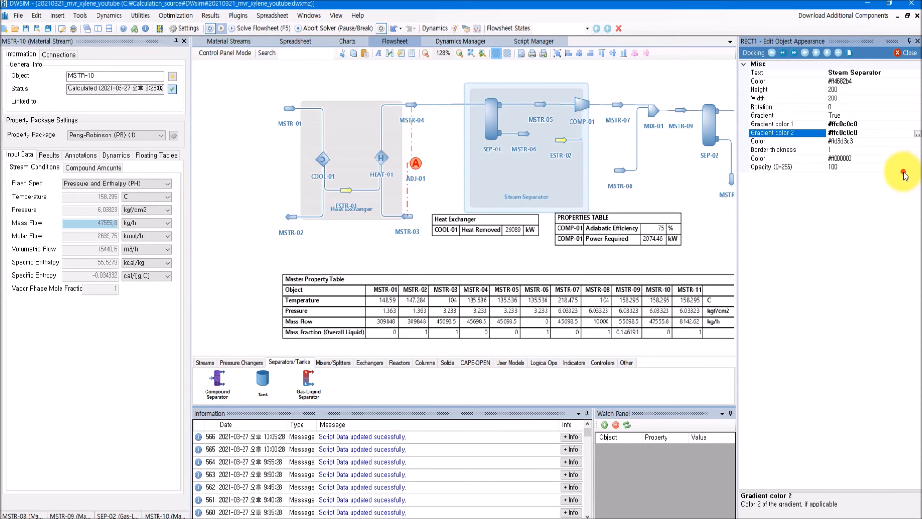
Set the Steam Separator rectangle's height to 150 and width to 100, and shift it over SEP-01
click(846, 89)
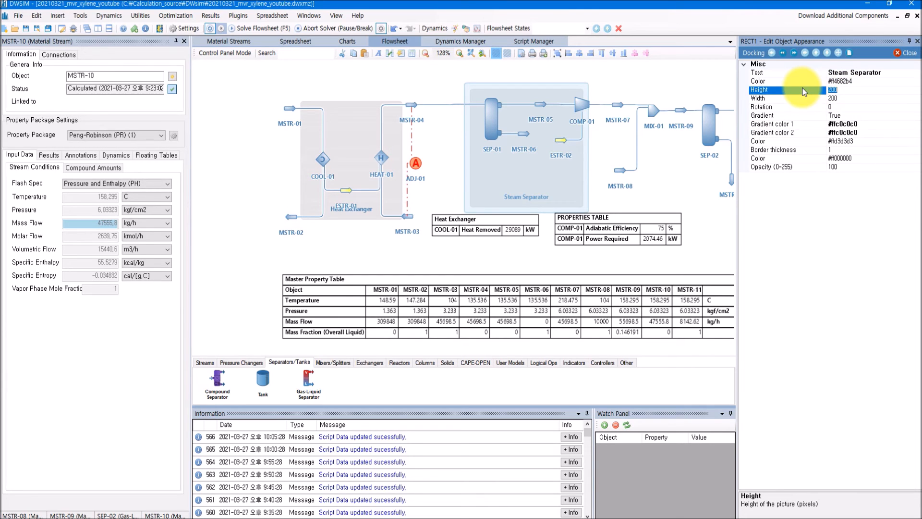
text(150)
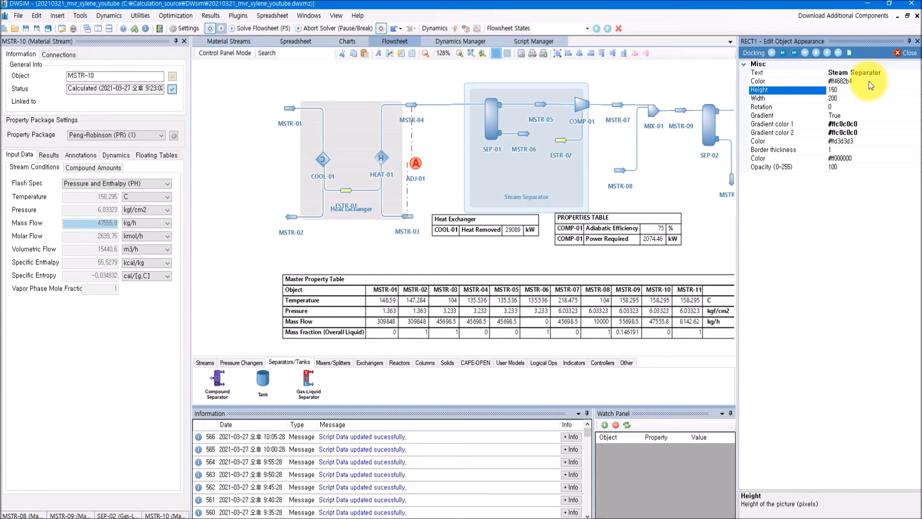
click(845, 99)
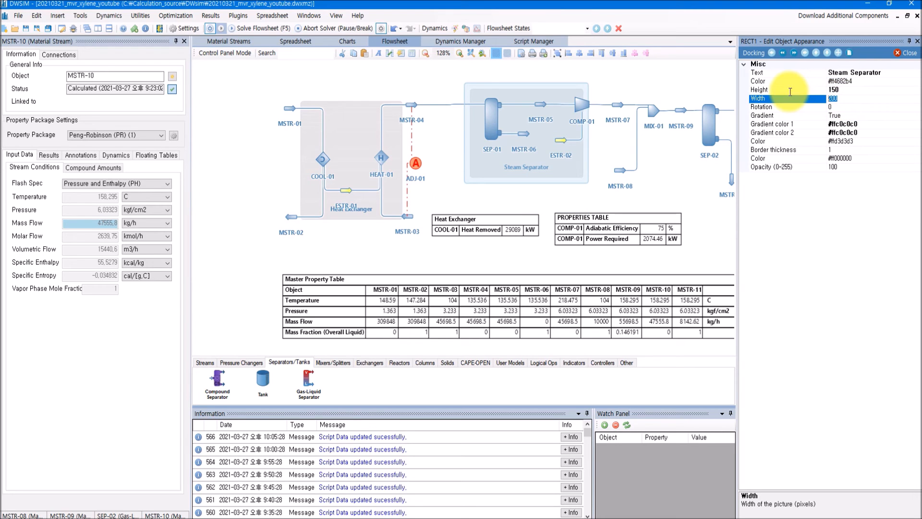
text(100)
key(Return)
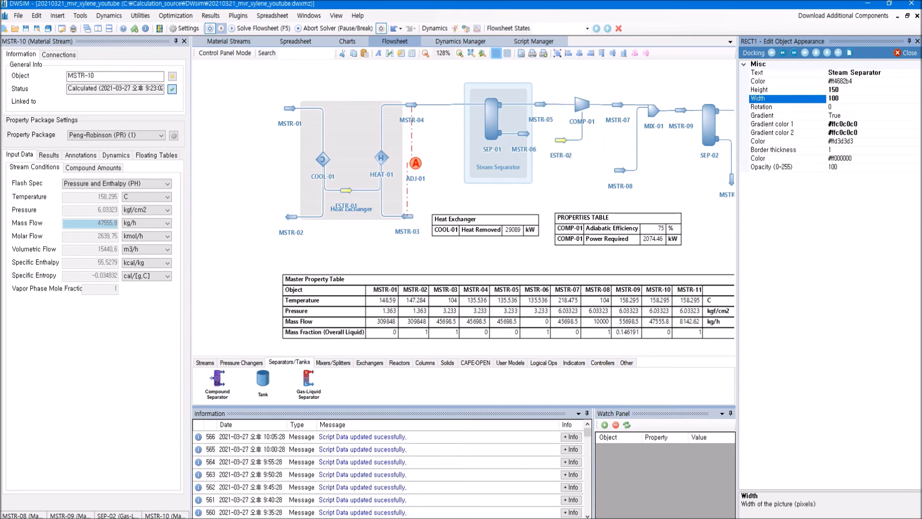
click(907, 53)
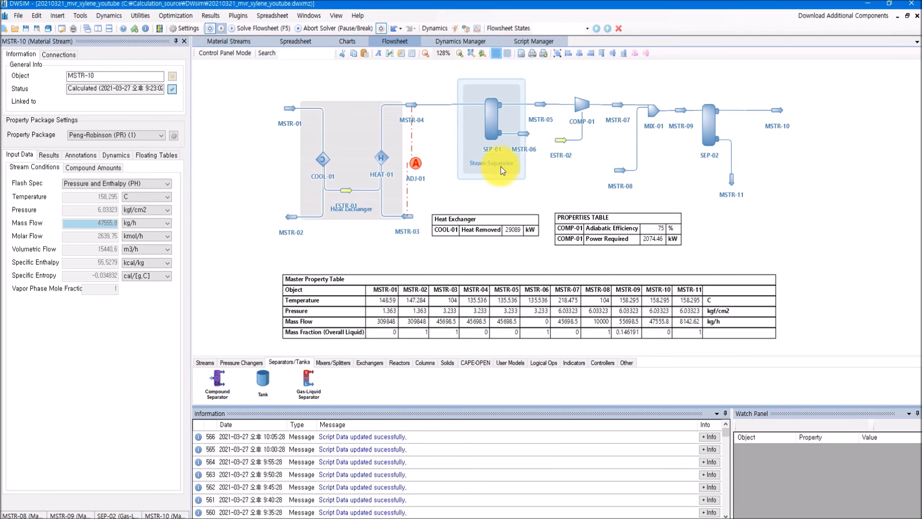
drag(508, 175, 500, 166)
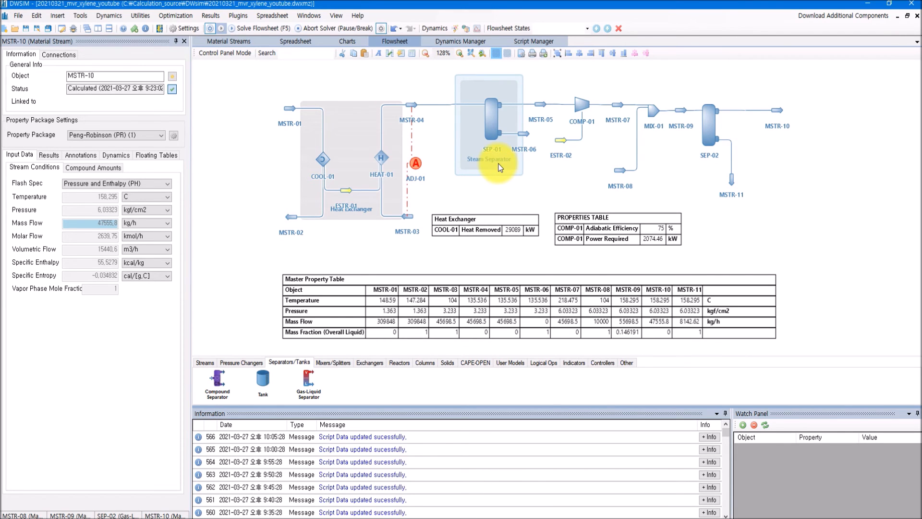
Set the Steam Separator rectangle's height to 130 and width to 80, and position it so that it frames SEP-01
right_click(499, 166)
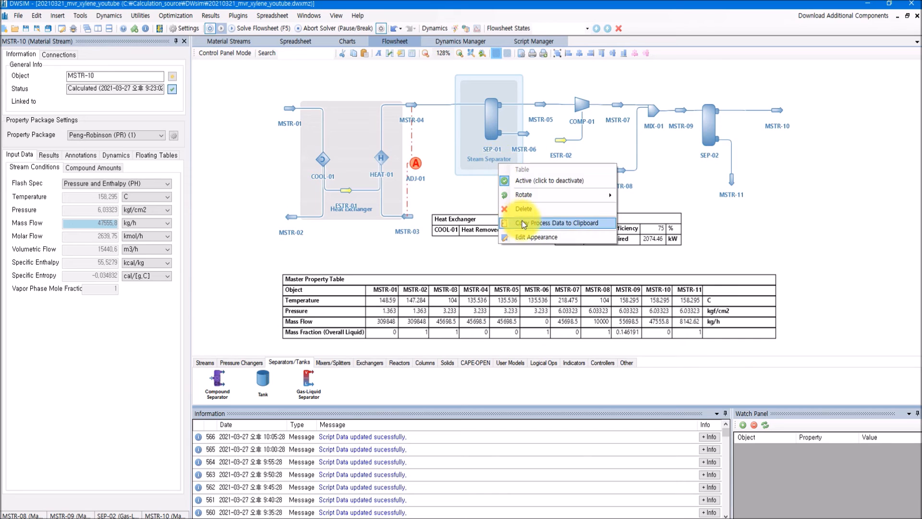
click(528, 236)
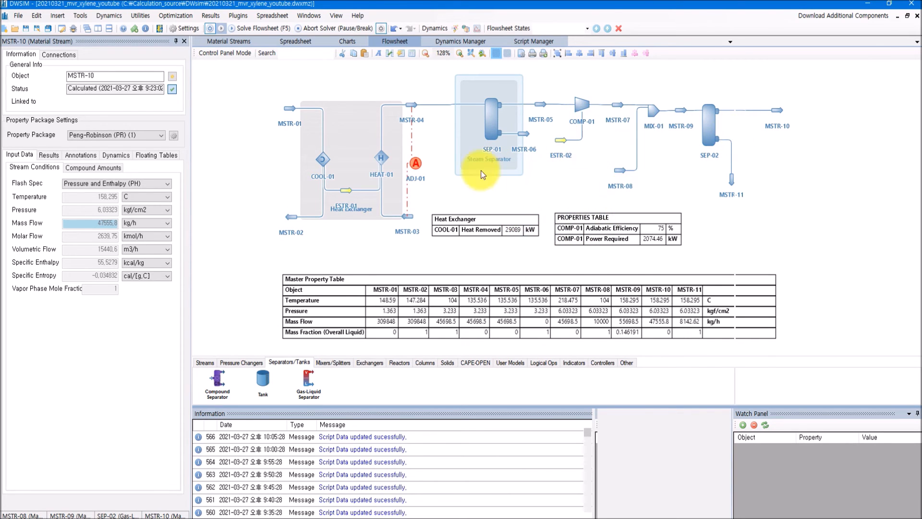
drag(479, 146, 480, 155)
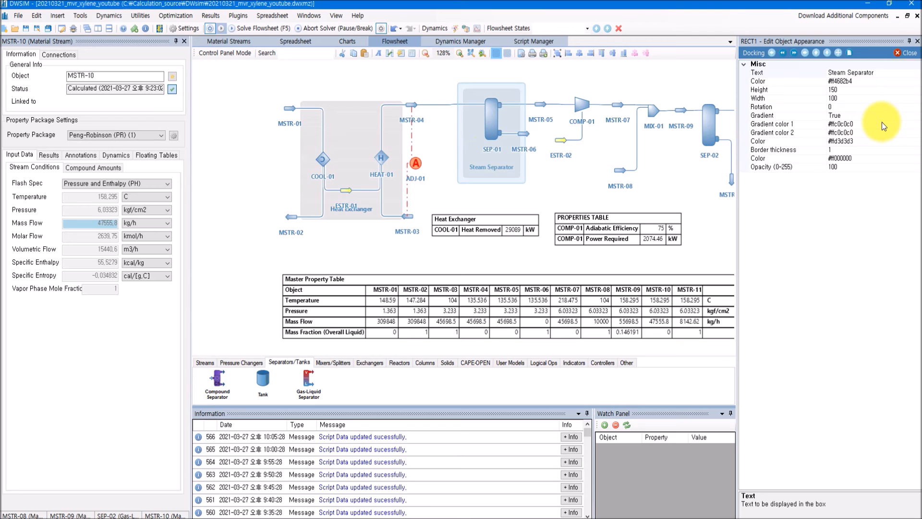
click(857, 89)
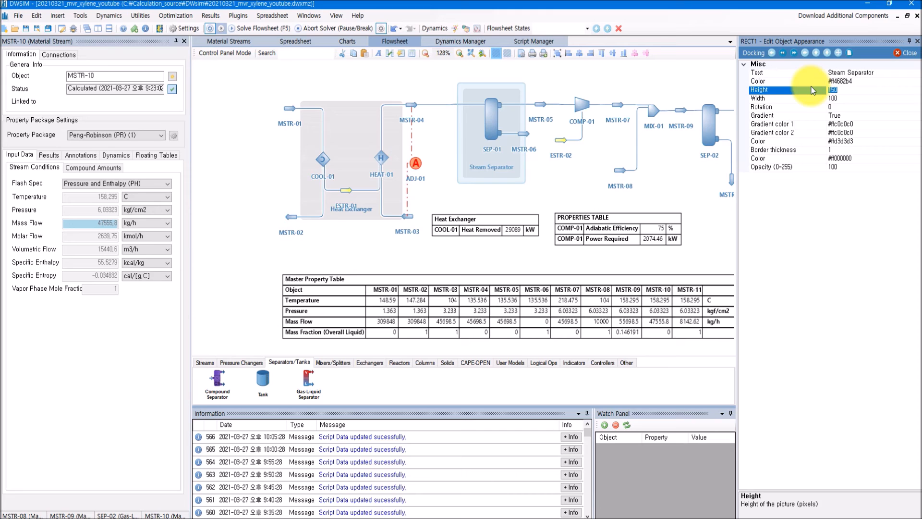
text(130)
key(Return)
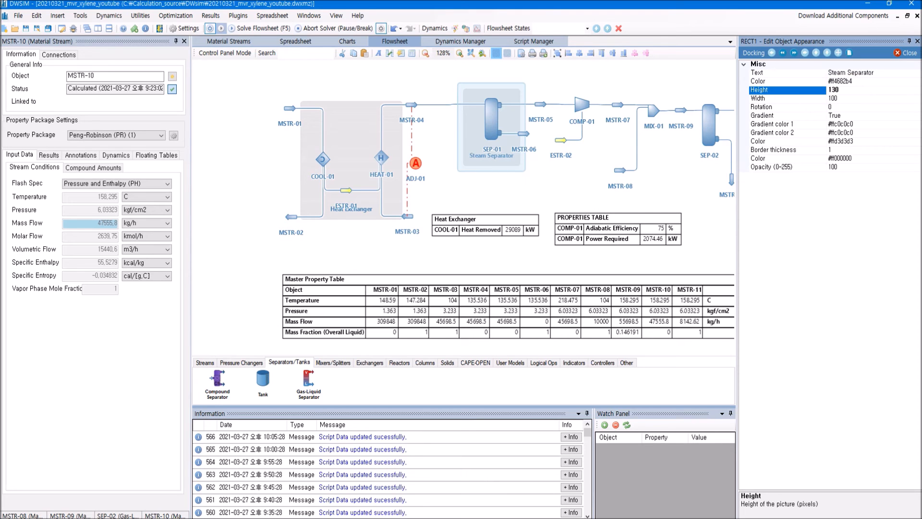
click(845, 98)
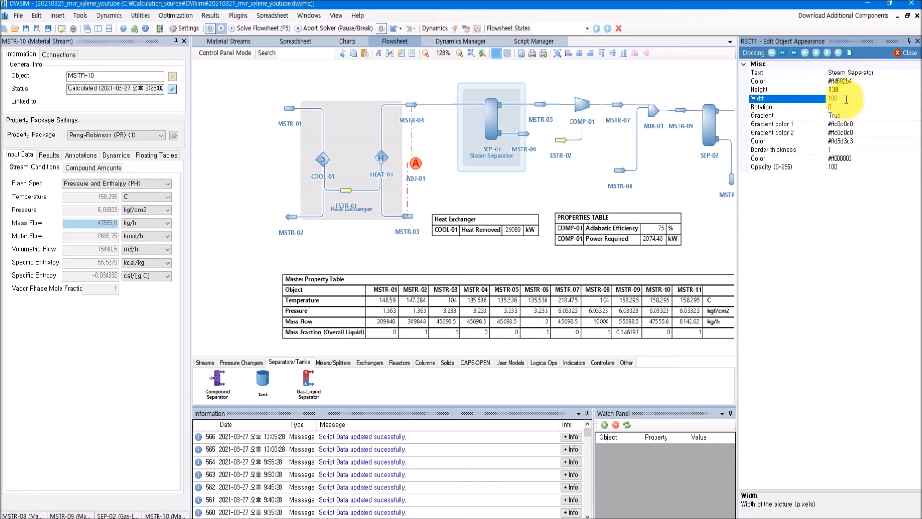
text(80)
key(Return)
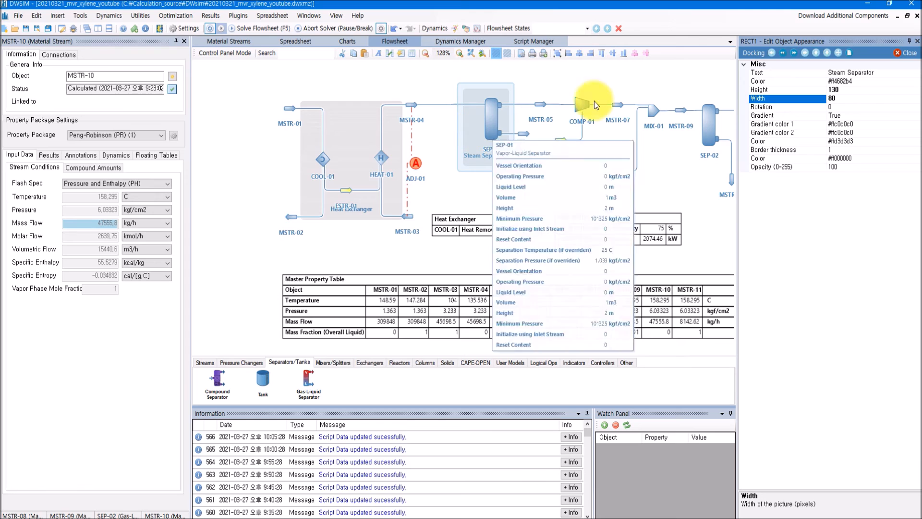
click(911, 52)
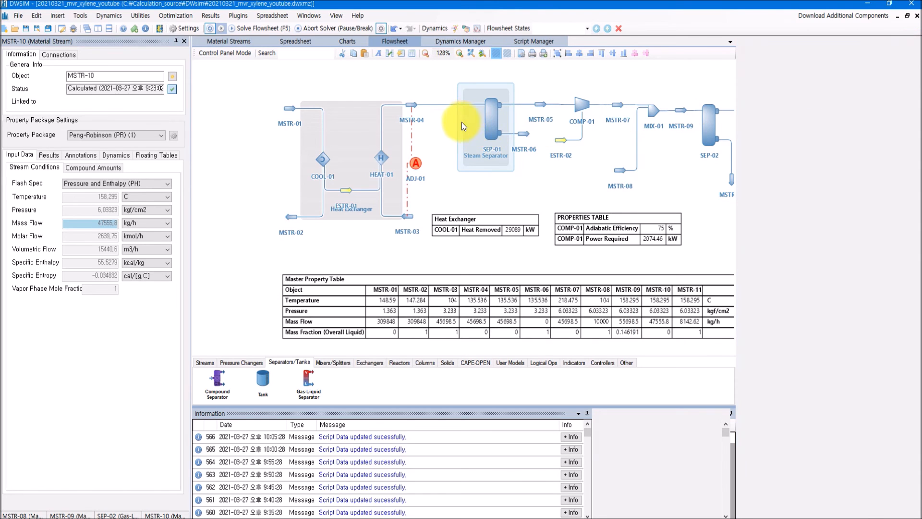
drag(462, 122, 475, 118)
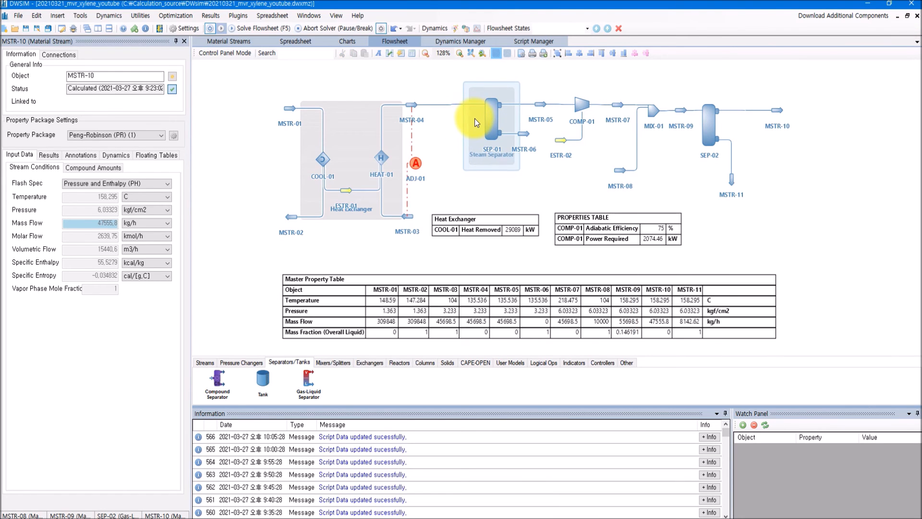
Insert another rectangle over the COMP-01 area and set its text to MVR
click(57, 15)
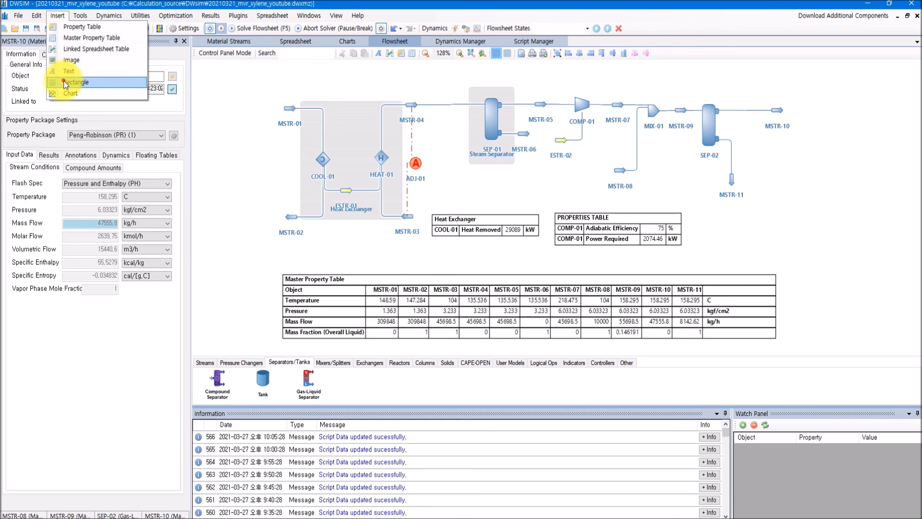
click(64, 83)
drag(241, 114, 588, 134)
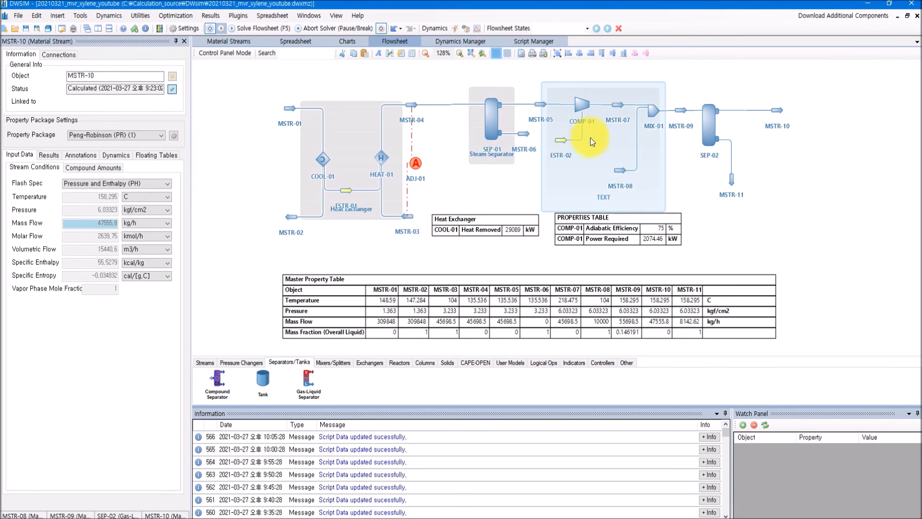
right_click(593, 141)
click(624, 201)
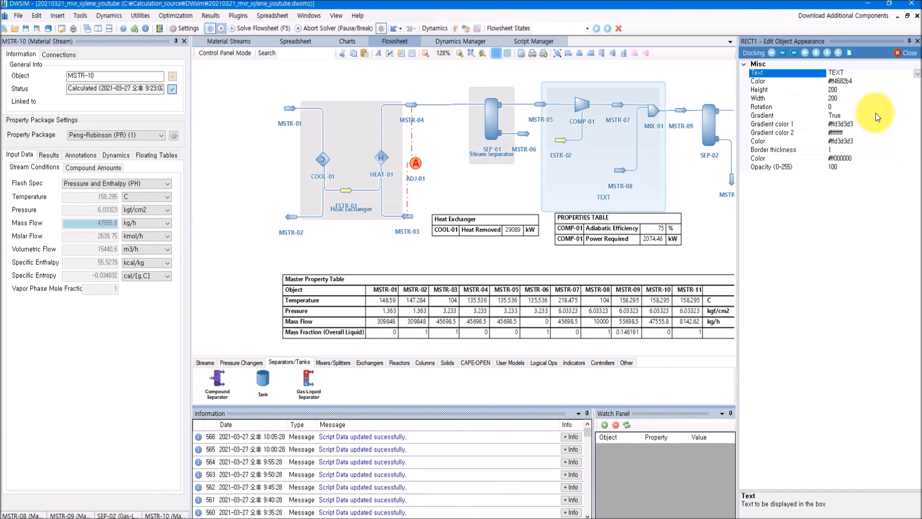
click(854, 72)
text(MM)
key(Return)
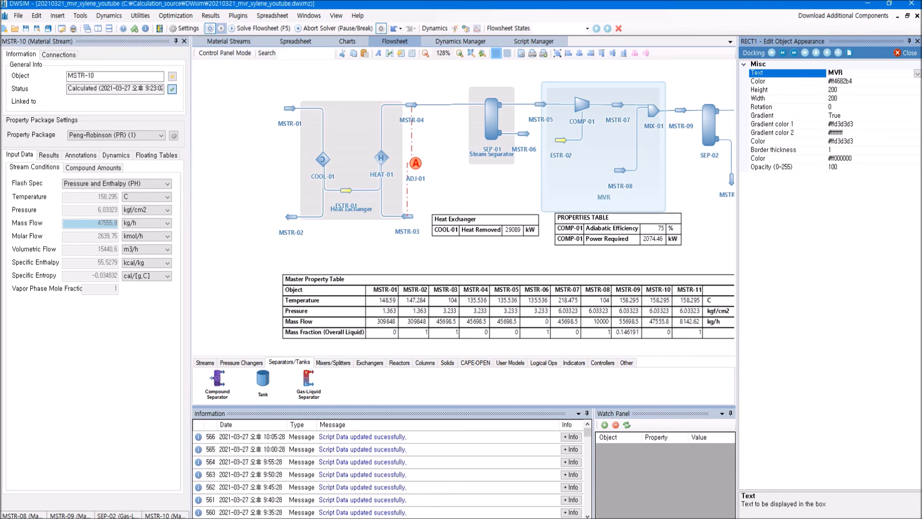
Set both gradient colors of the MVR rectangle to light grey (#ffc0c0c0)
click(916, 124)
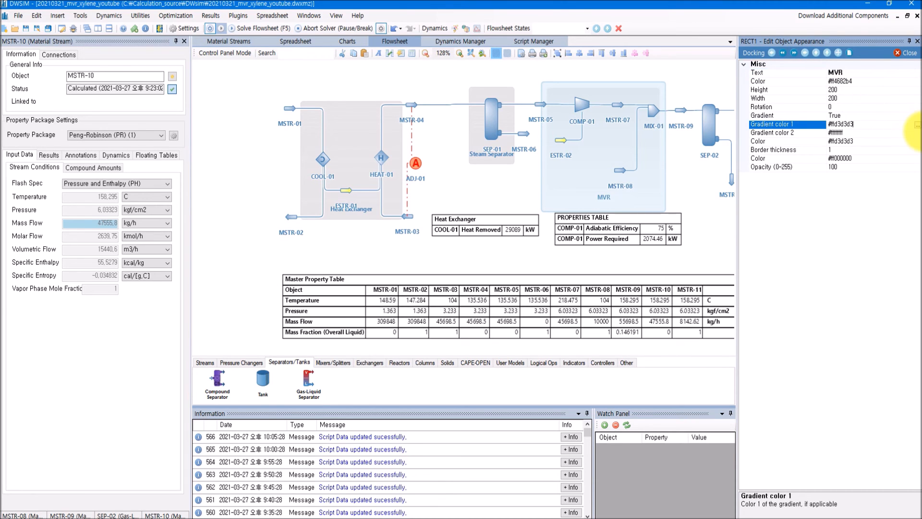
click(916, 124)
click(480, 205)
click(417, 287)
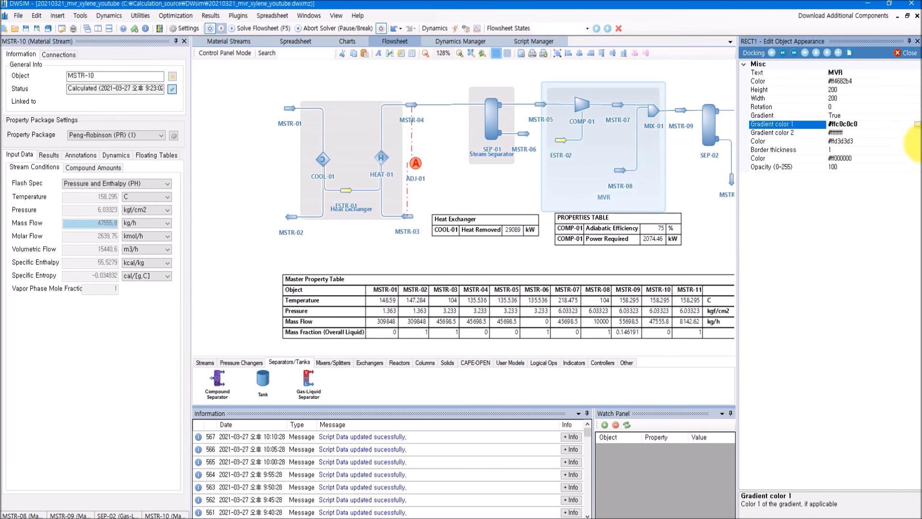
click(916, 133)
click(917, 134)
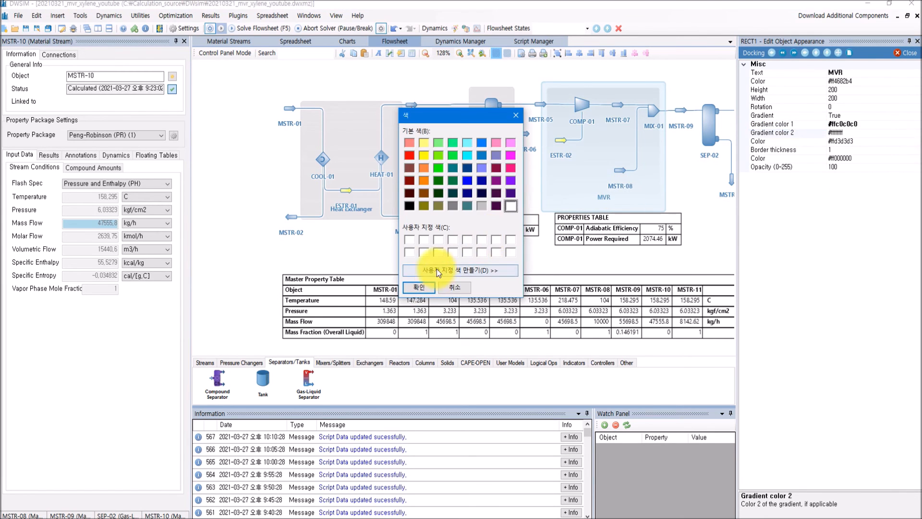
click(480, 206)
click(419, 287)
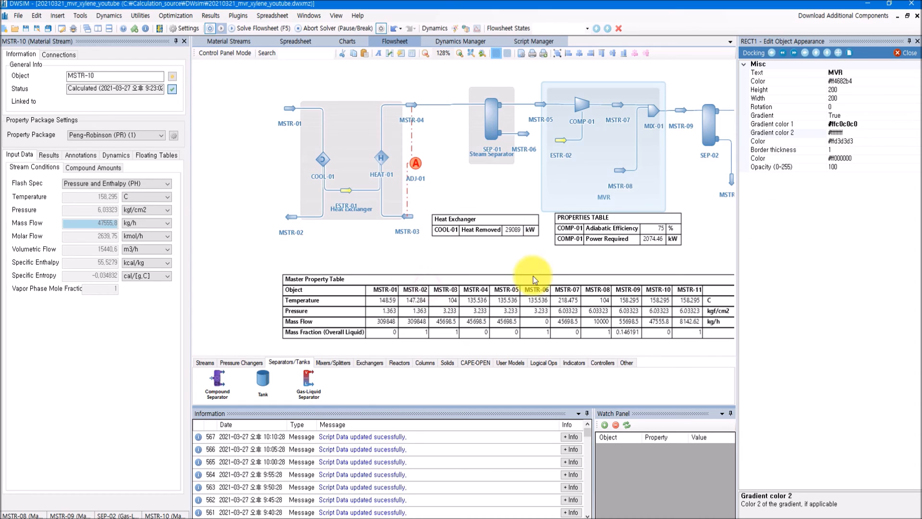
Set the MVR rectangle's height to 150 and width to 80
click(838, 90)
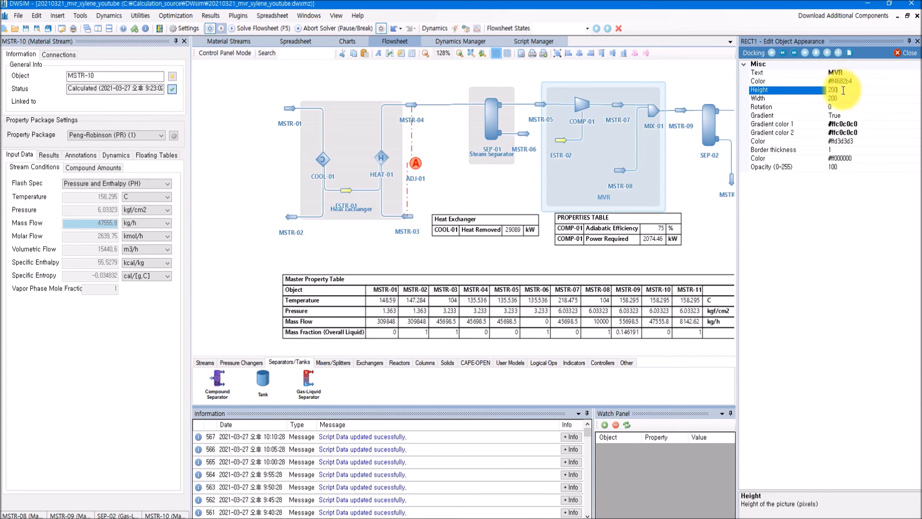
text(150)
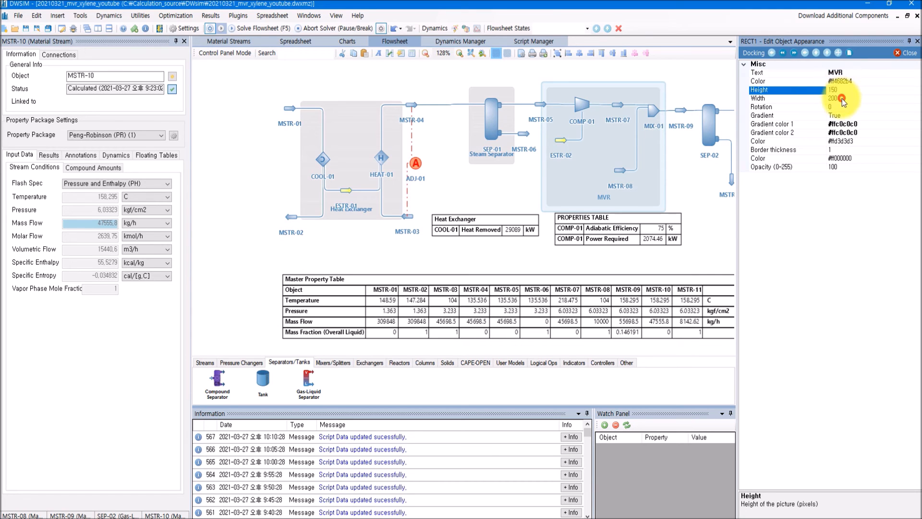
click(810, 98)
text(80)
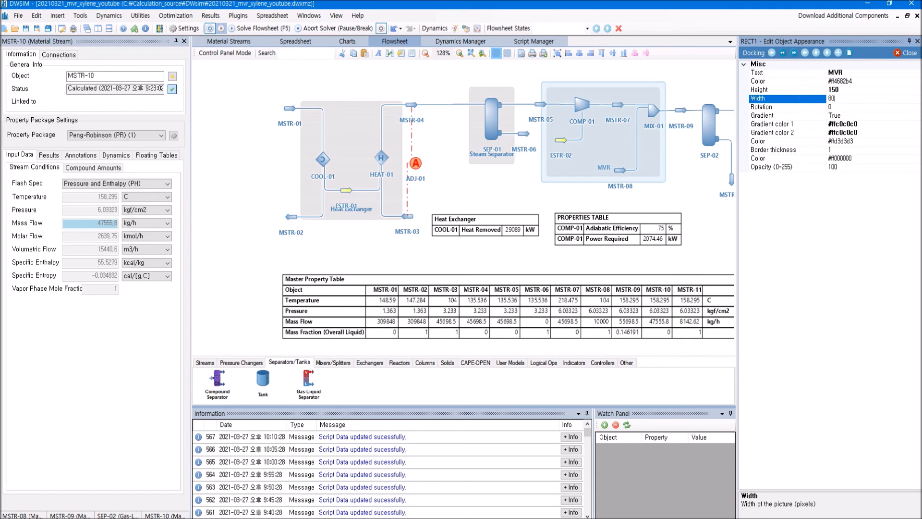
key(Return)
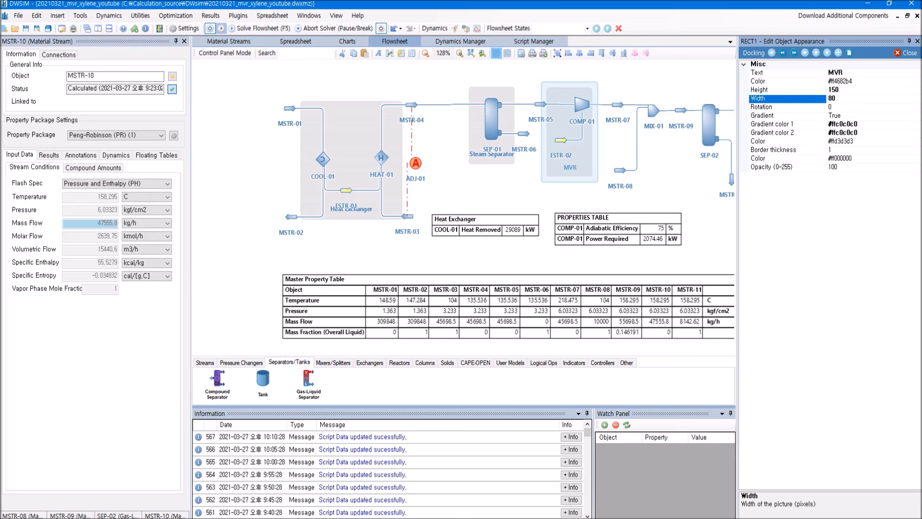
Set the MVR rectangle's height to 130 and position it so that it frames COMP-01
click(809, 90)
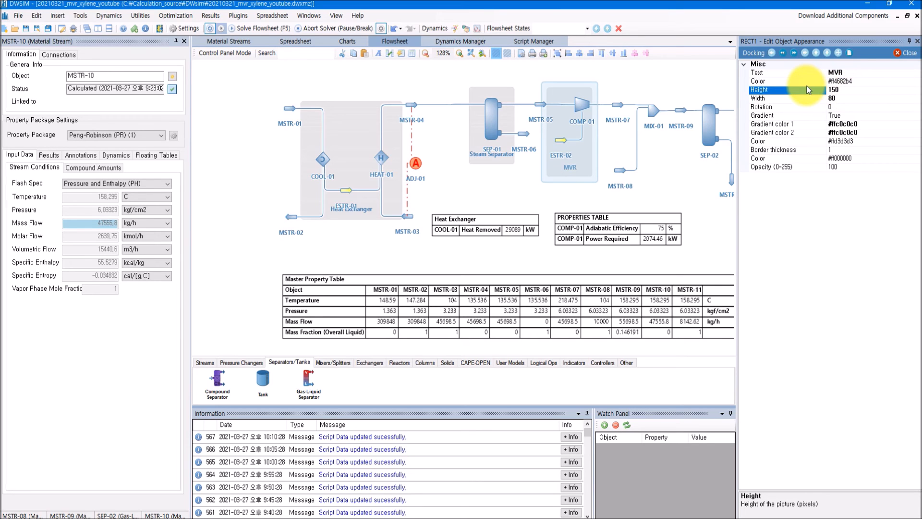
drag(844, 90, 819, 90)
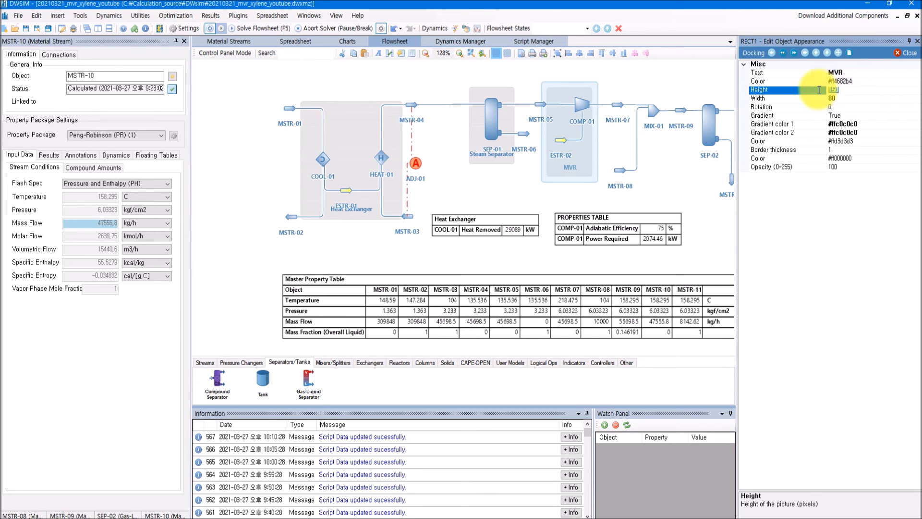
text(130)
key(Return)
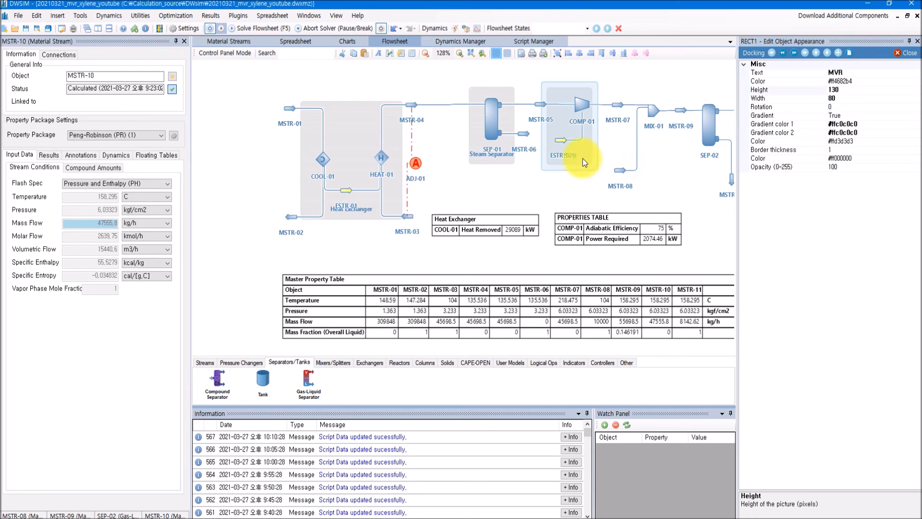
drag(583, 157, 593, 154)
Insert another rectangle on the flowsheet and place it over the SEP-02 area
click(57, 15)
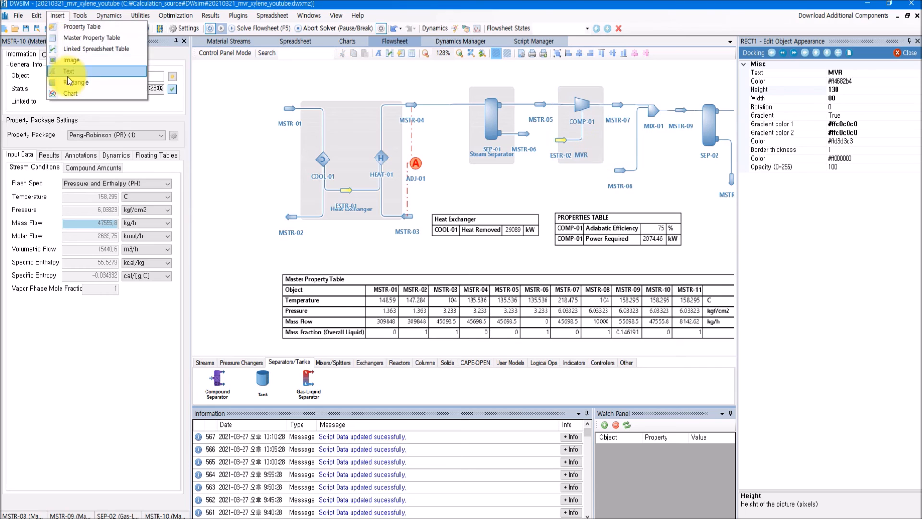
click(69, 81)
drag(237, 129, 661, 156)
drag(553, 182, 500, 181)
drag(612, 158, 640, 151)
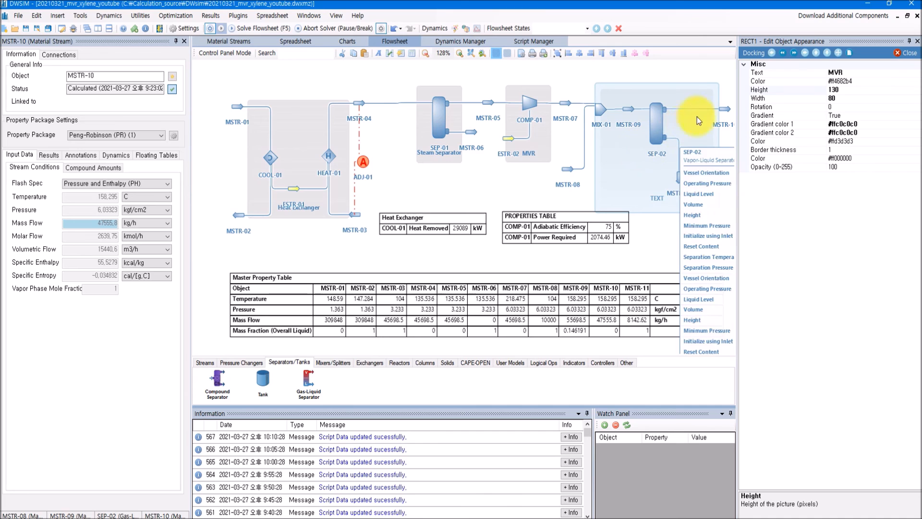
Open the new rectangle's appearance settings and set its text to Desuperheater
click(851, 73)
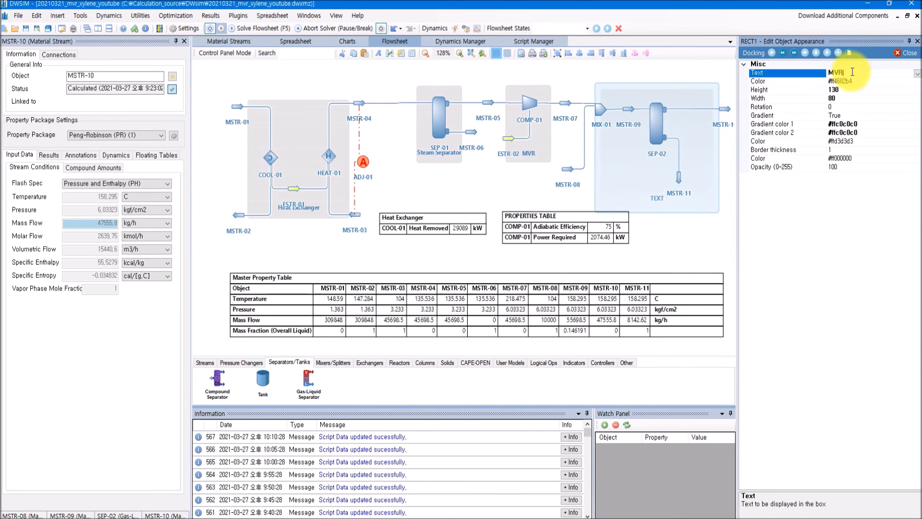
right_click(631, 163)
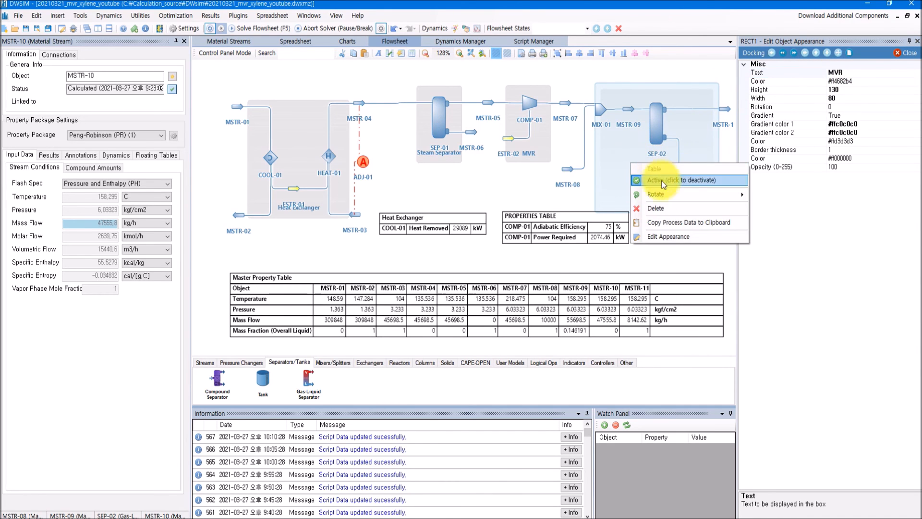
click(664, 236)
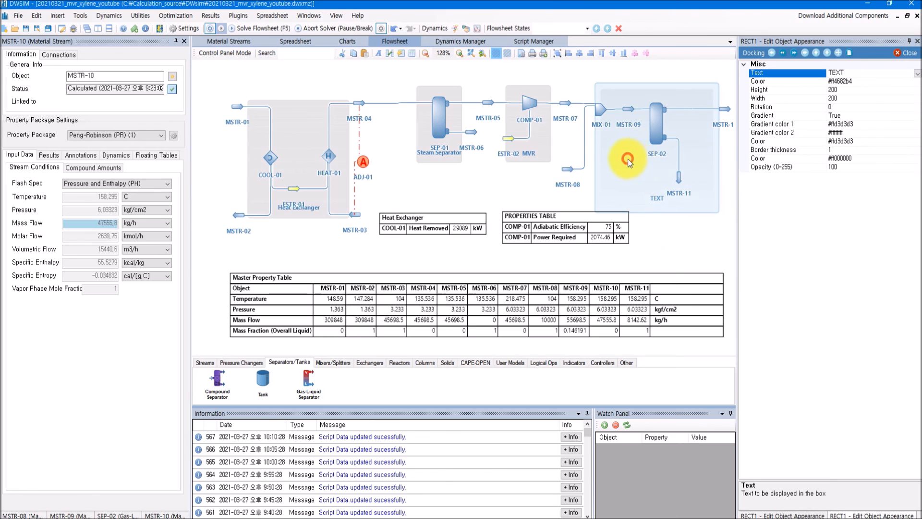
drag(628, 159, 635, 148)
click(854, 75)
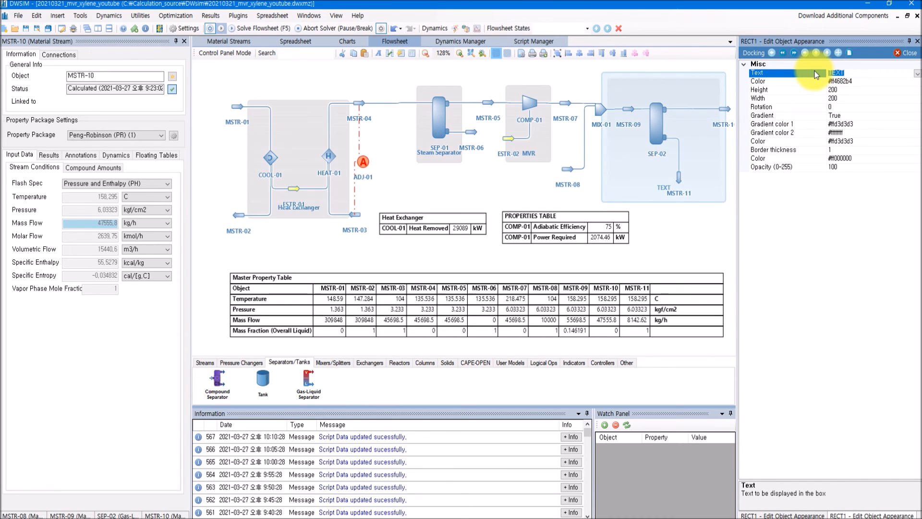
text(Desuperheater)
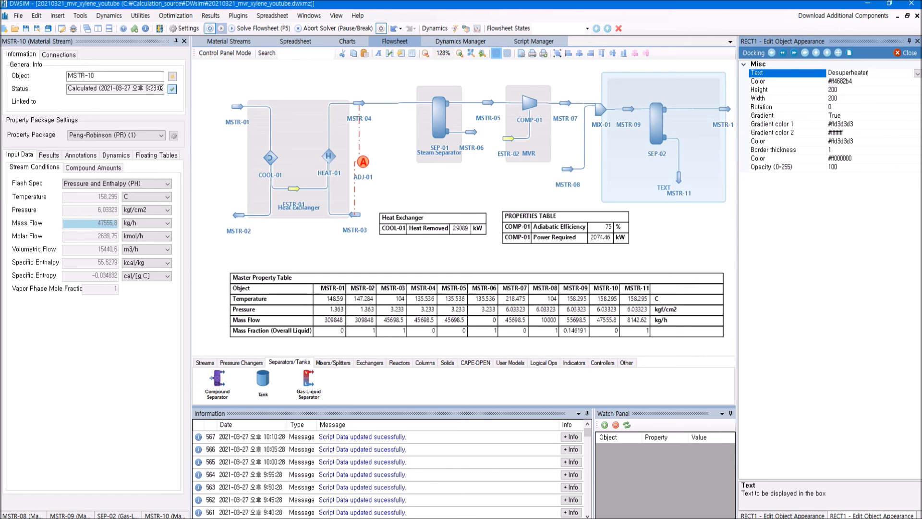
key(Return)
Set both gradient colors of the Desuperheater rectangle to light grey (#ffc0c0c0)
click(871, 123)
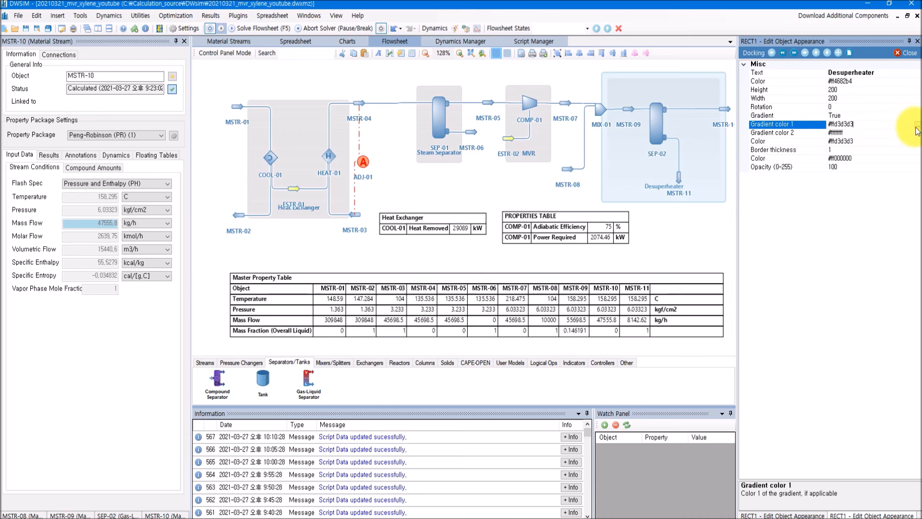
click(918, 124)
click(486, 208)
click(423, 288)
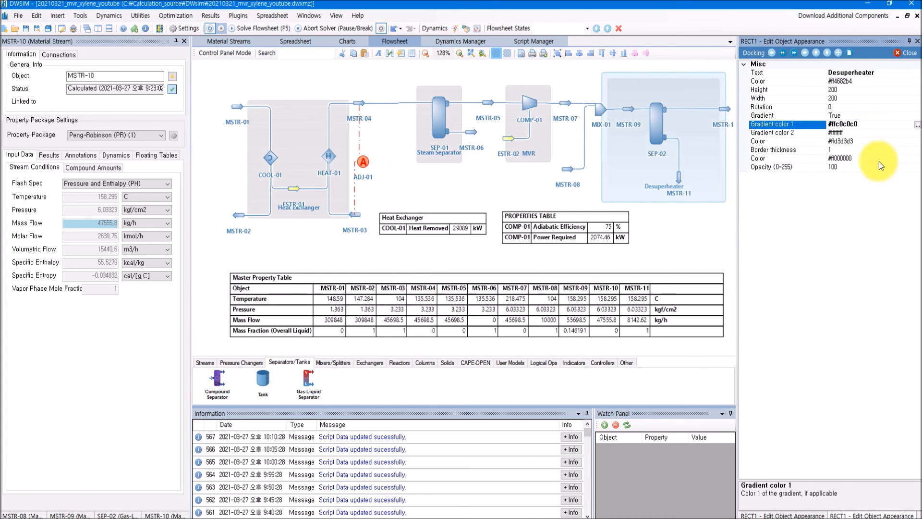
click(903, 133)
click(918, 133)
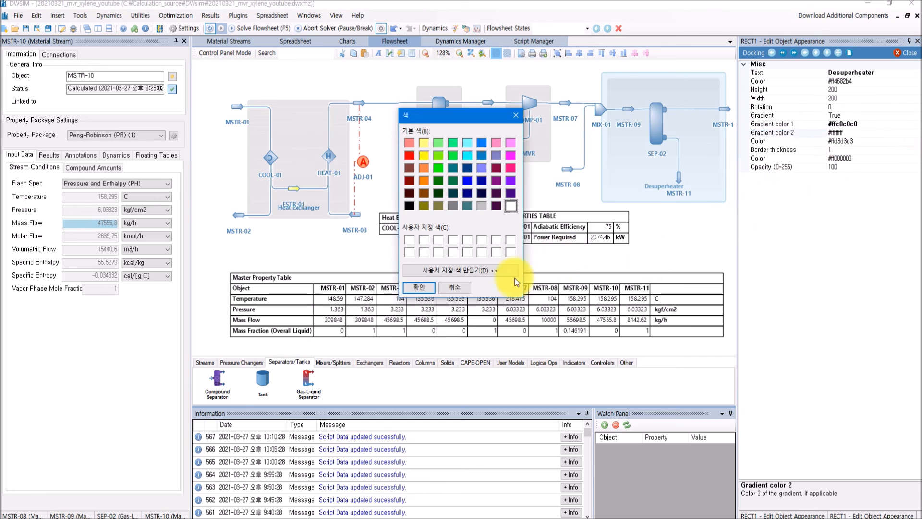
click(483, 206)
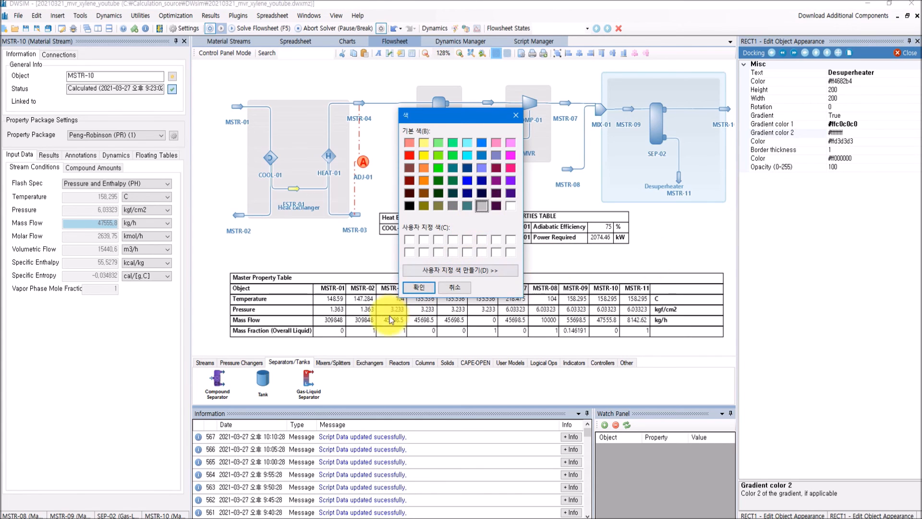
click(415, 286)
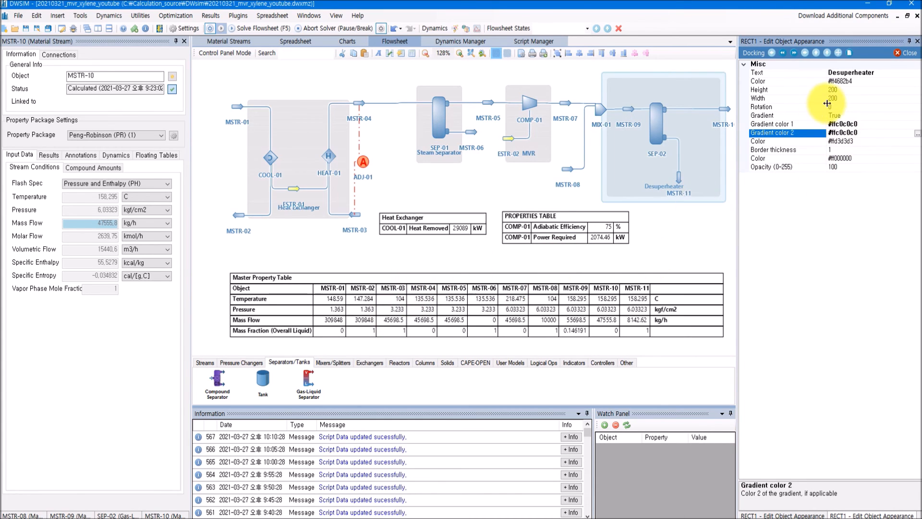
Set the Desuperheater rectangle's width to 180 and close its appearance settings
click(844, 90)
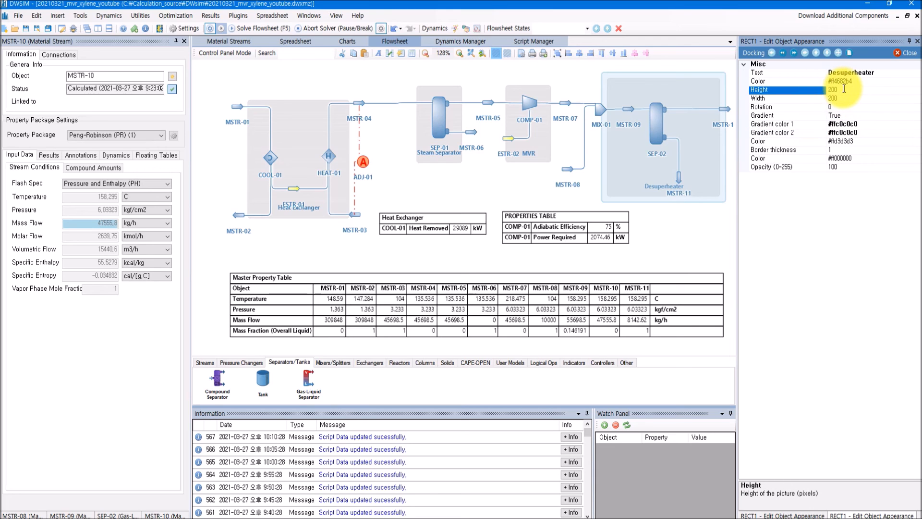
click(842, 98)
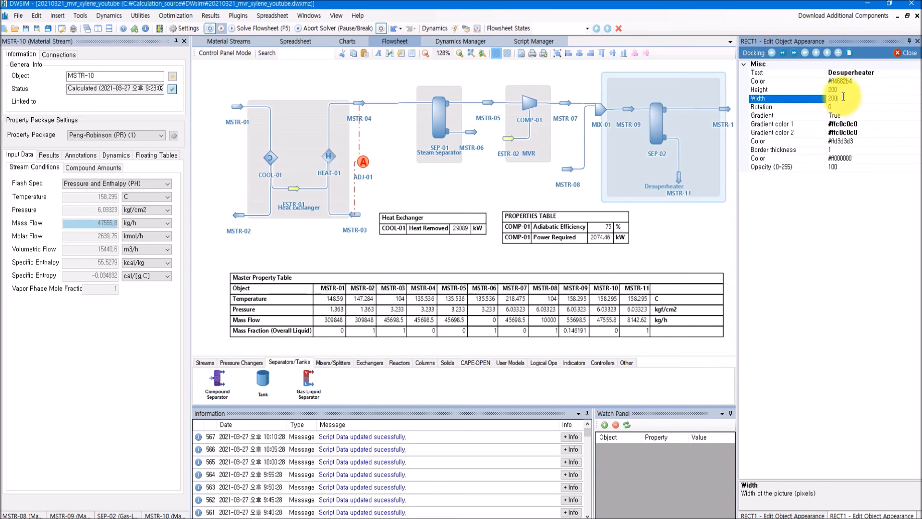
text(1)
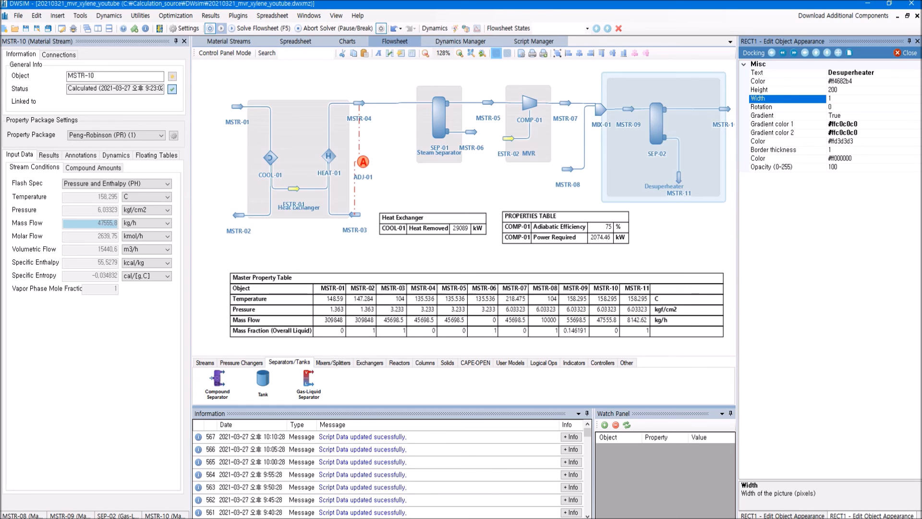
text(80)
key(Return)
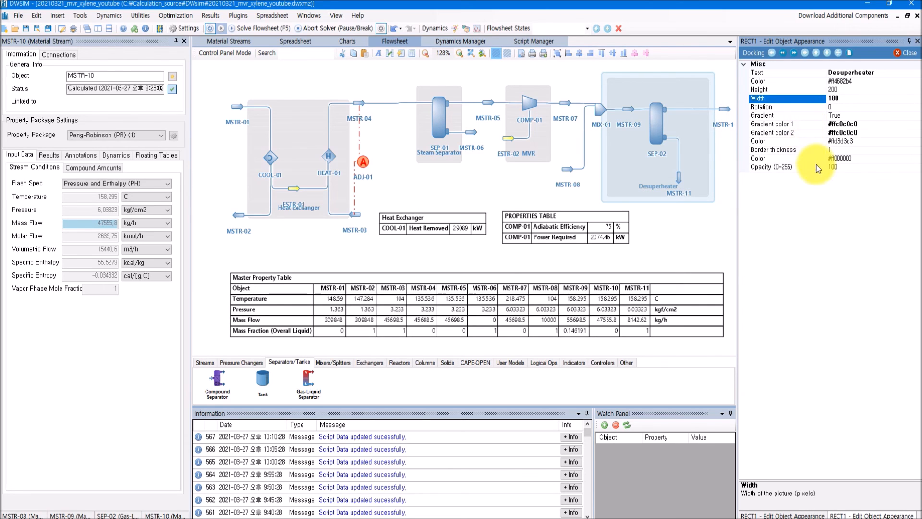
click(907, 53)
Move the Desuperheater rectangle so that it frames MIX-01, MSTR-09 and SEP-02
click(603, 163)
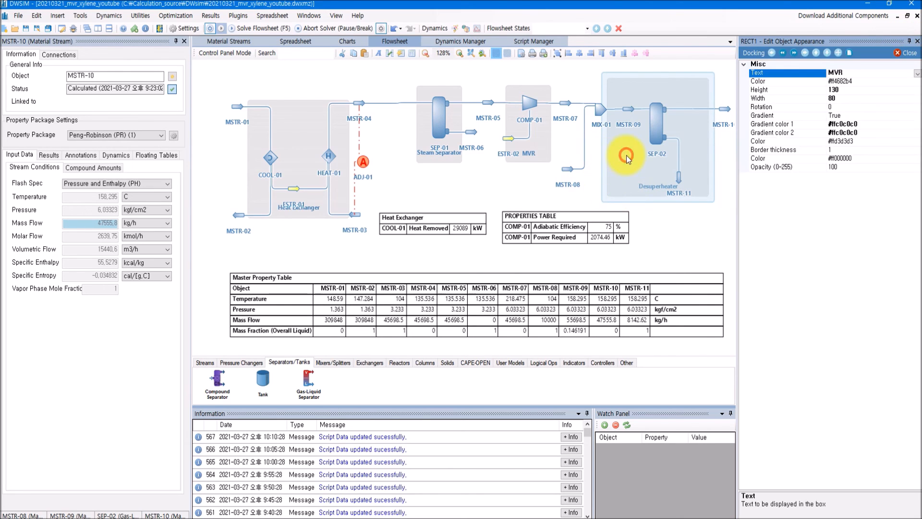
drag(606, 155, 597, 162)
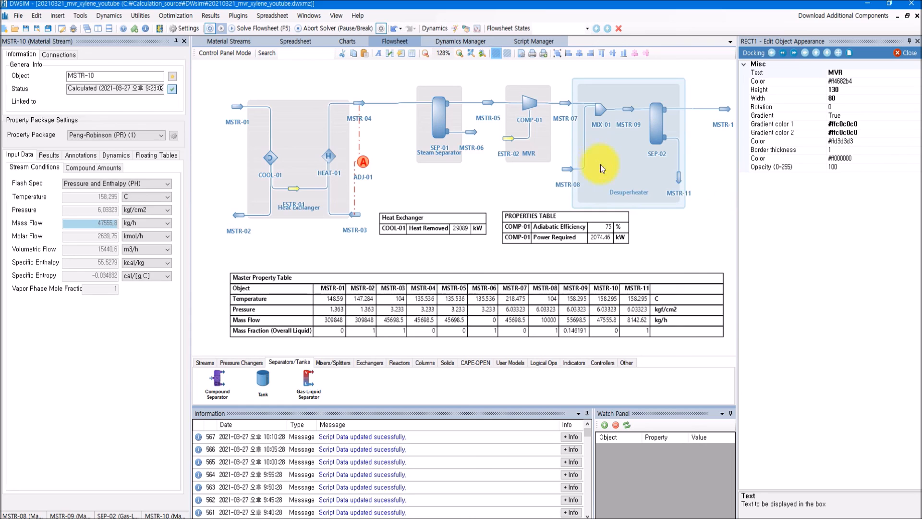
click(708, 190)
Shift SEP-02 and stream MSTR-11 slightly left into the Desuperheater box and close the remaining appearance settings
mouse_move(659, 134)
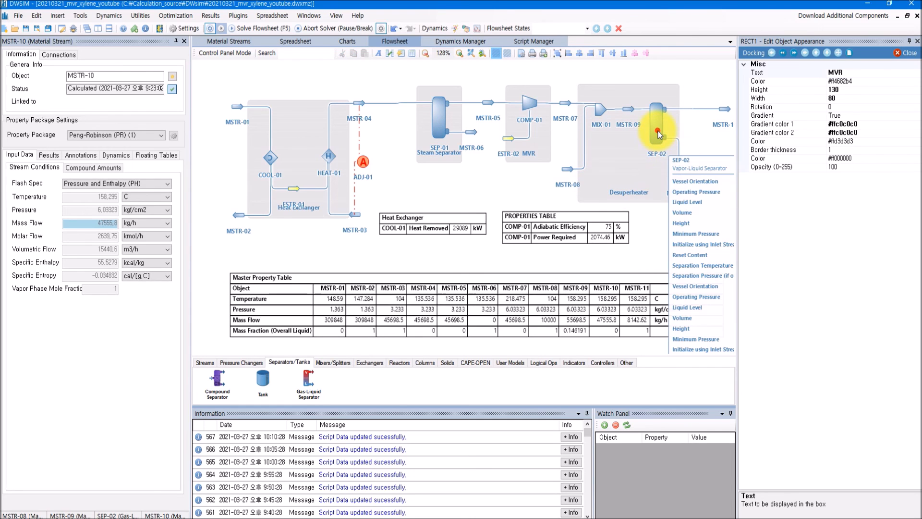
drag(659, 135, 656, 135)
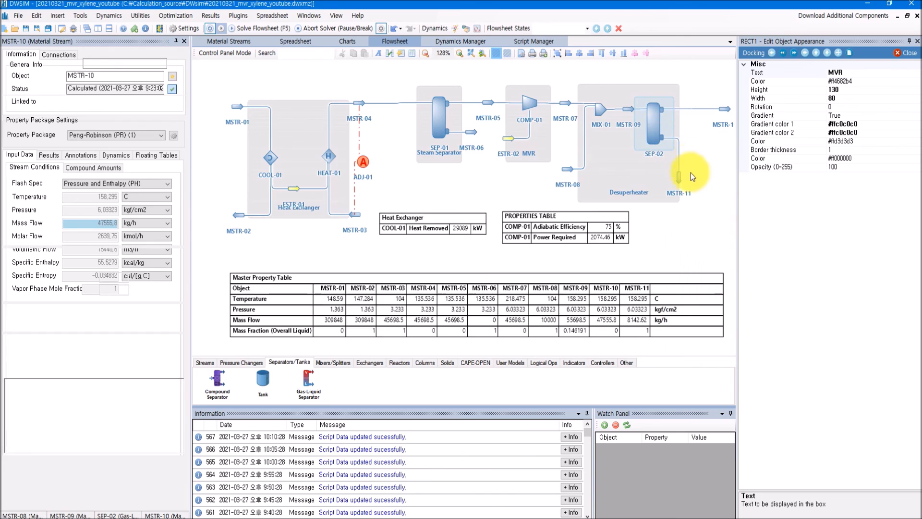
mouse_move(679, 179)
drag(679, 176, 671, 176)
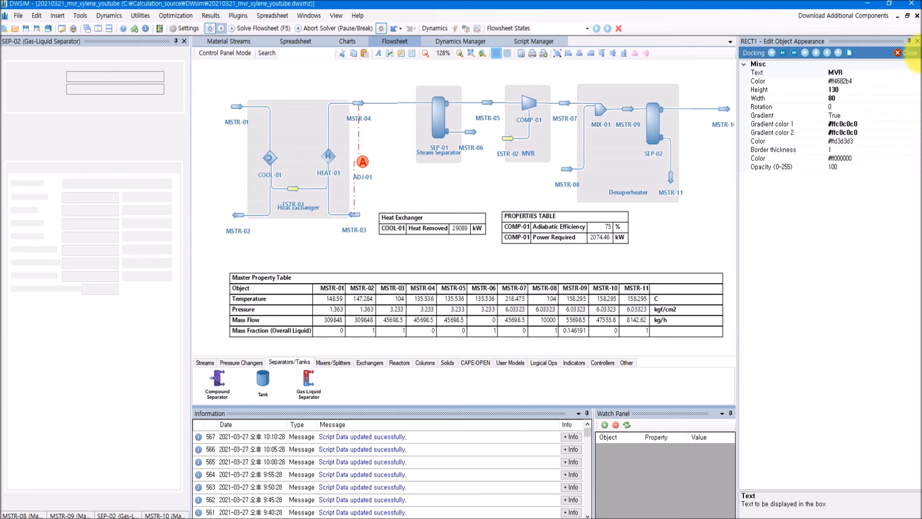
click(912, 54)
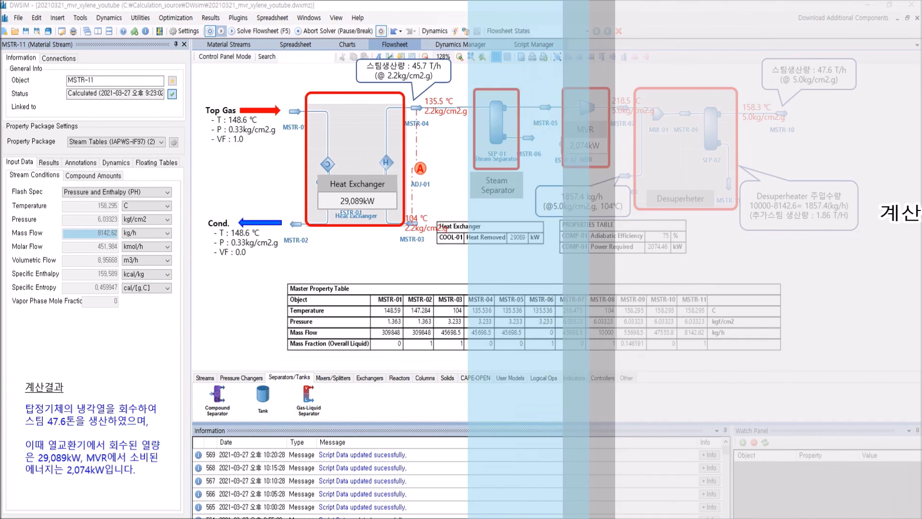